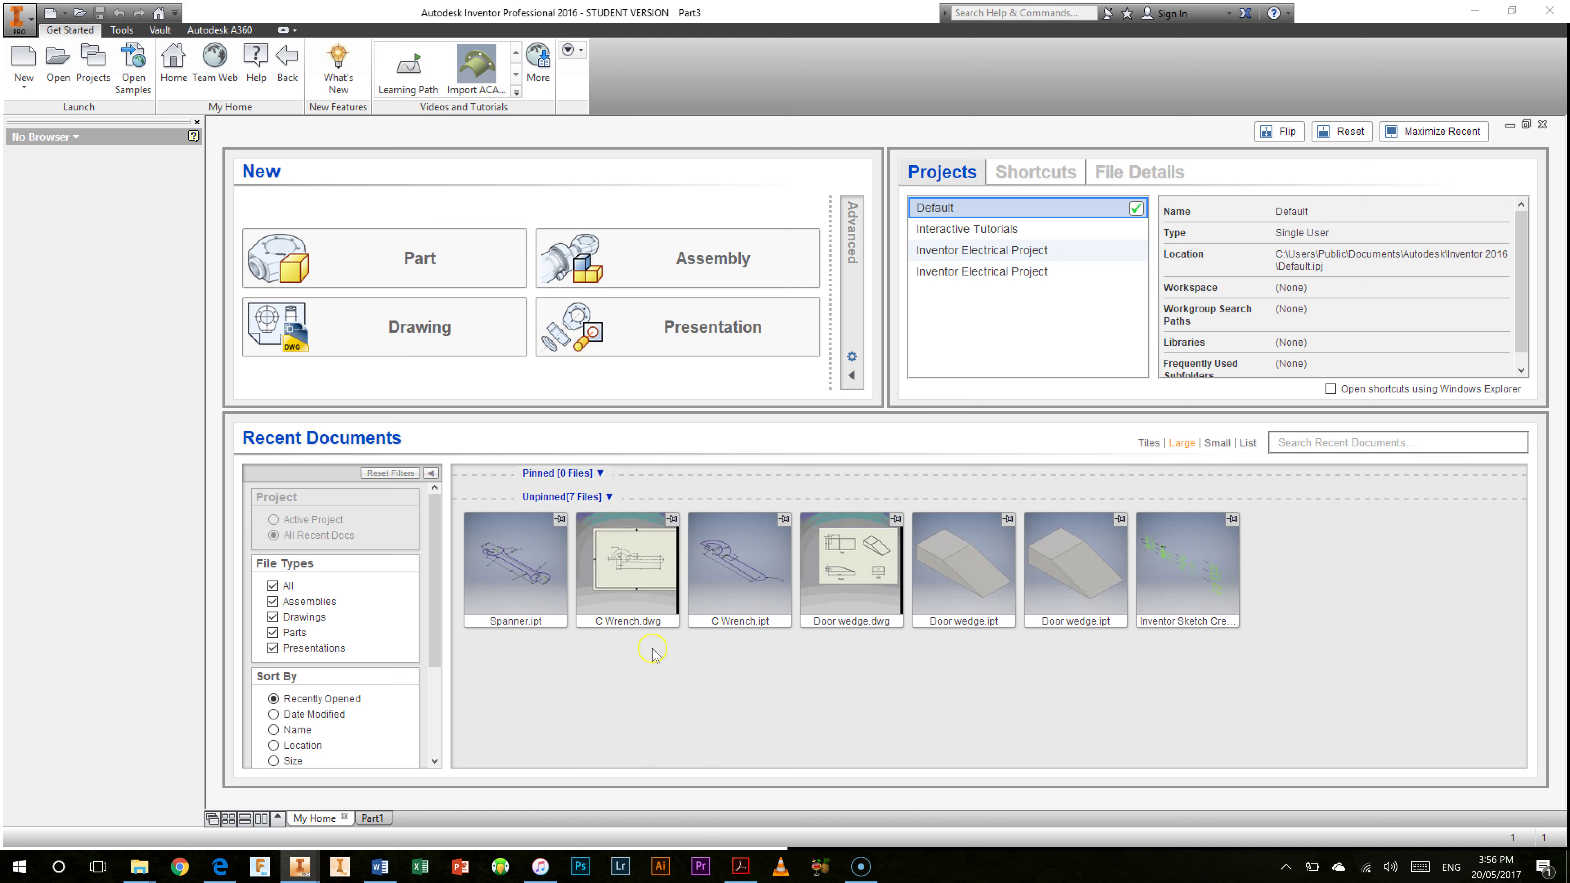
- Create a new part and start a 2D sketch on the front (XY) origin plane
left_click(468, 253)
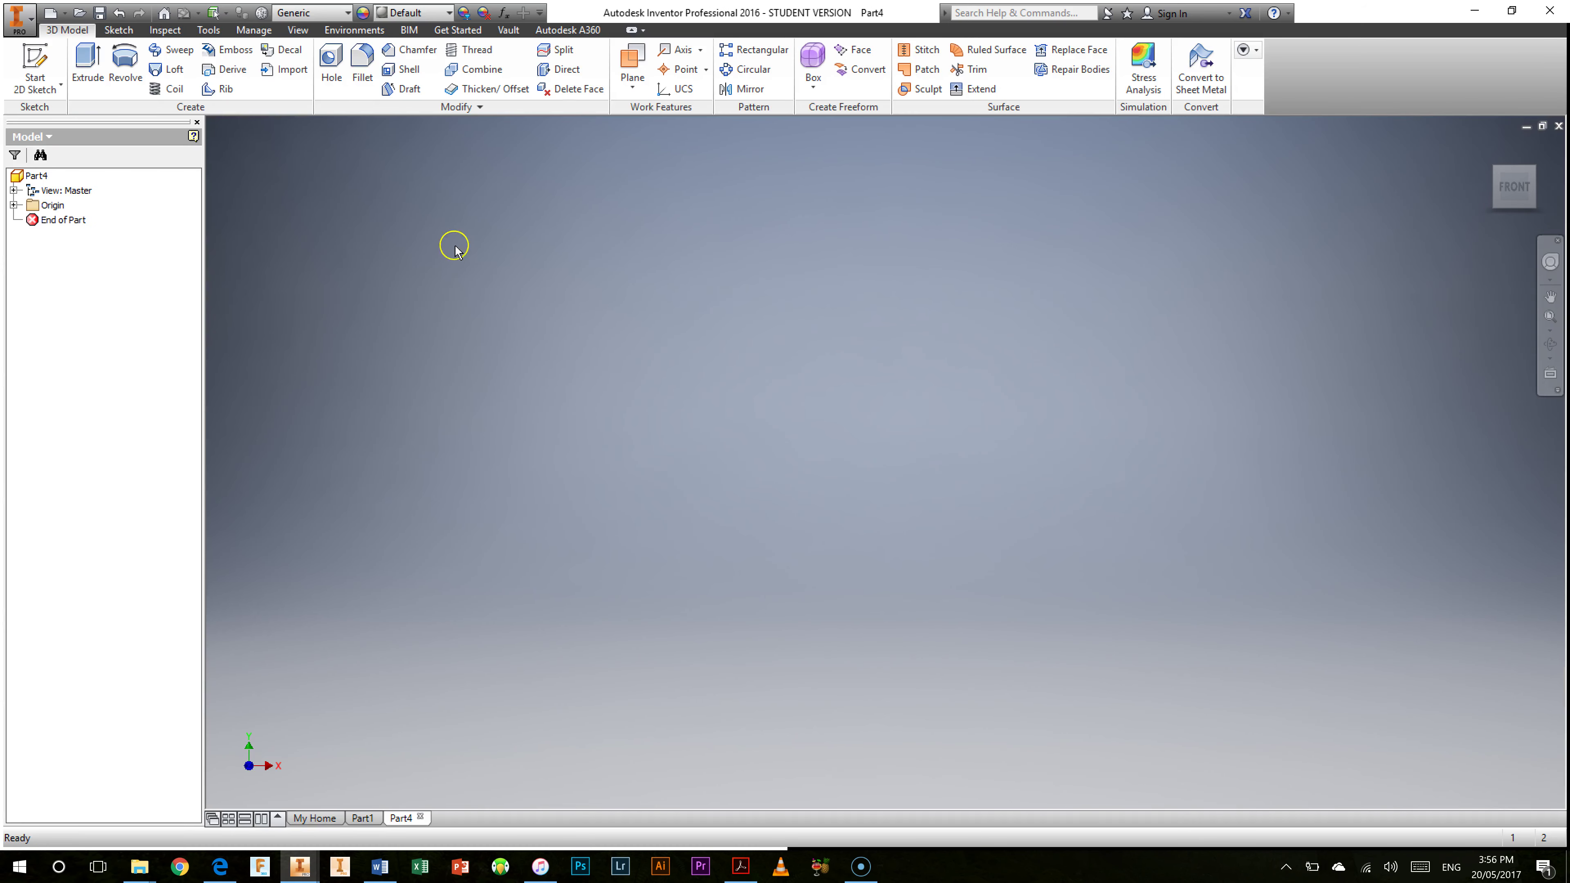
left_click(39, 58)
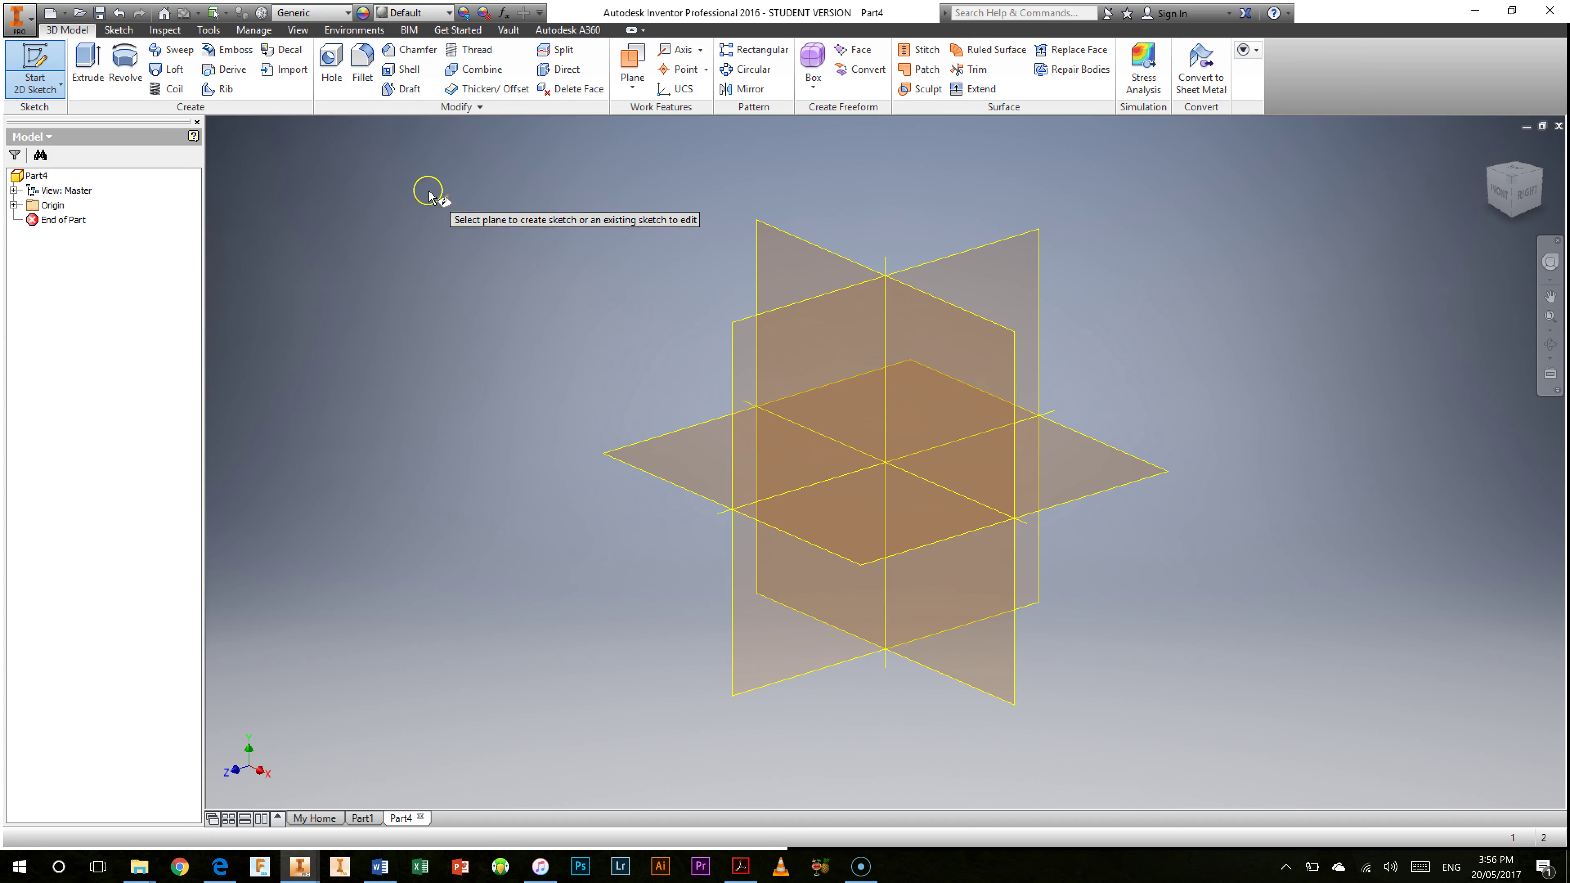
left_click(794, 266)
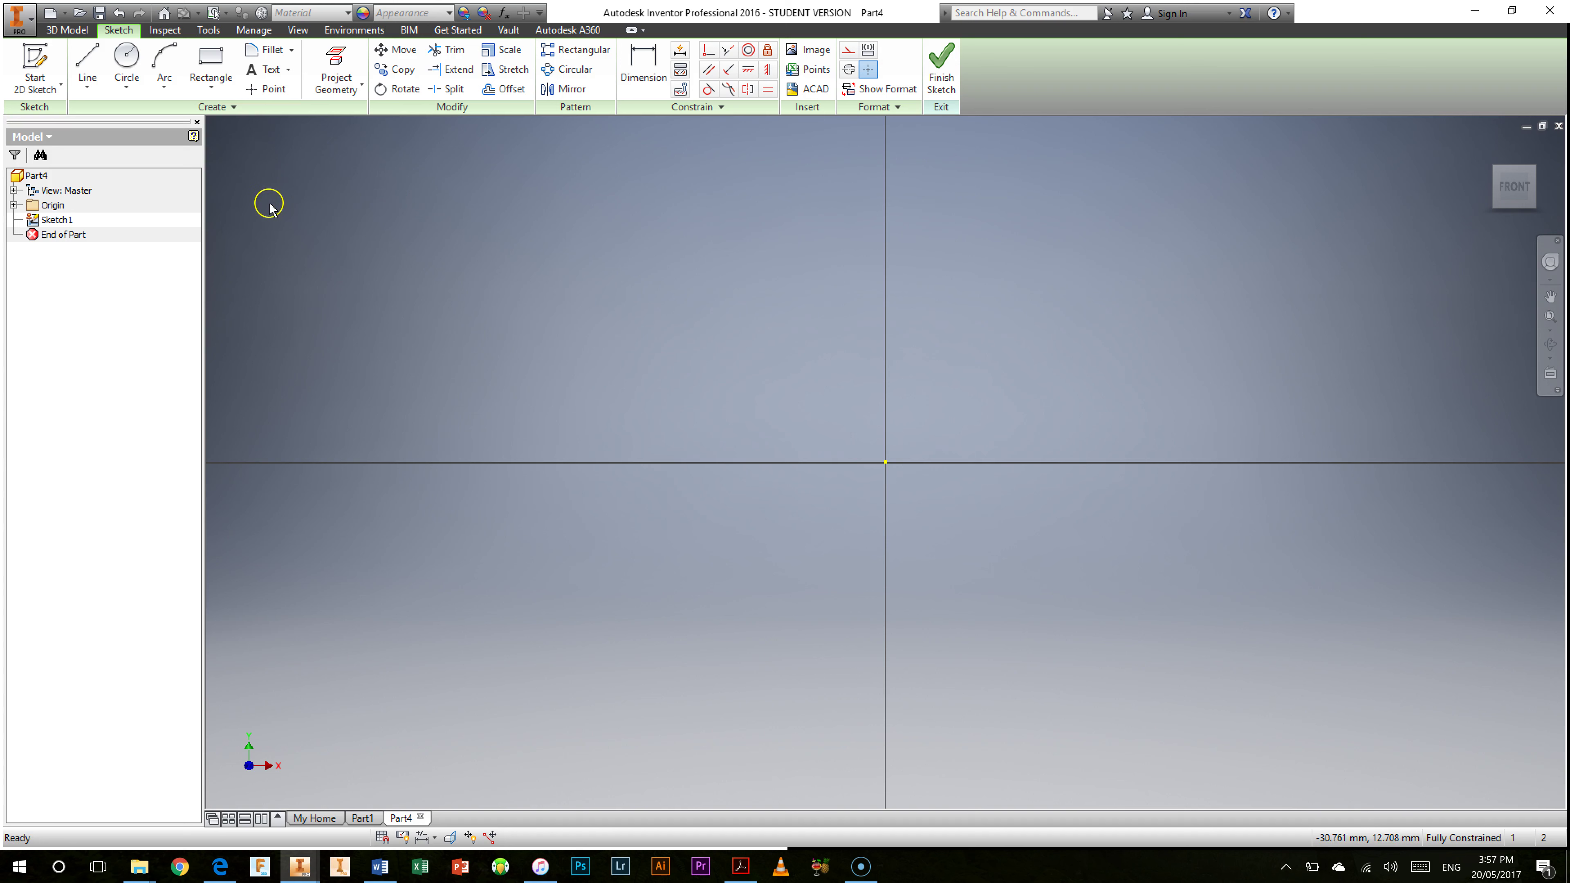
- Sketch a closed rectangle from four lines, starting at the origin and measuring about 18 mm wide by 15 mm high
left_click(90, 62)
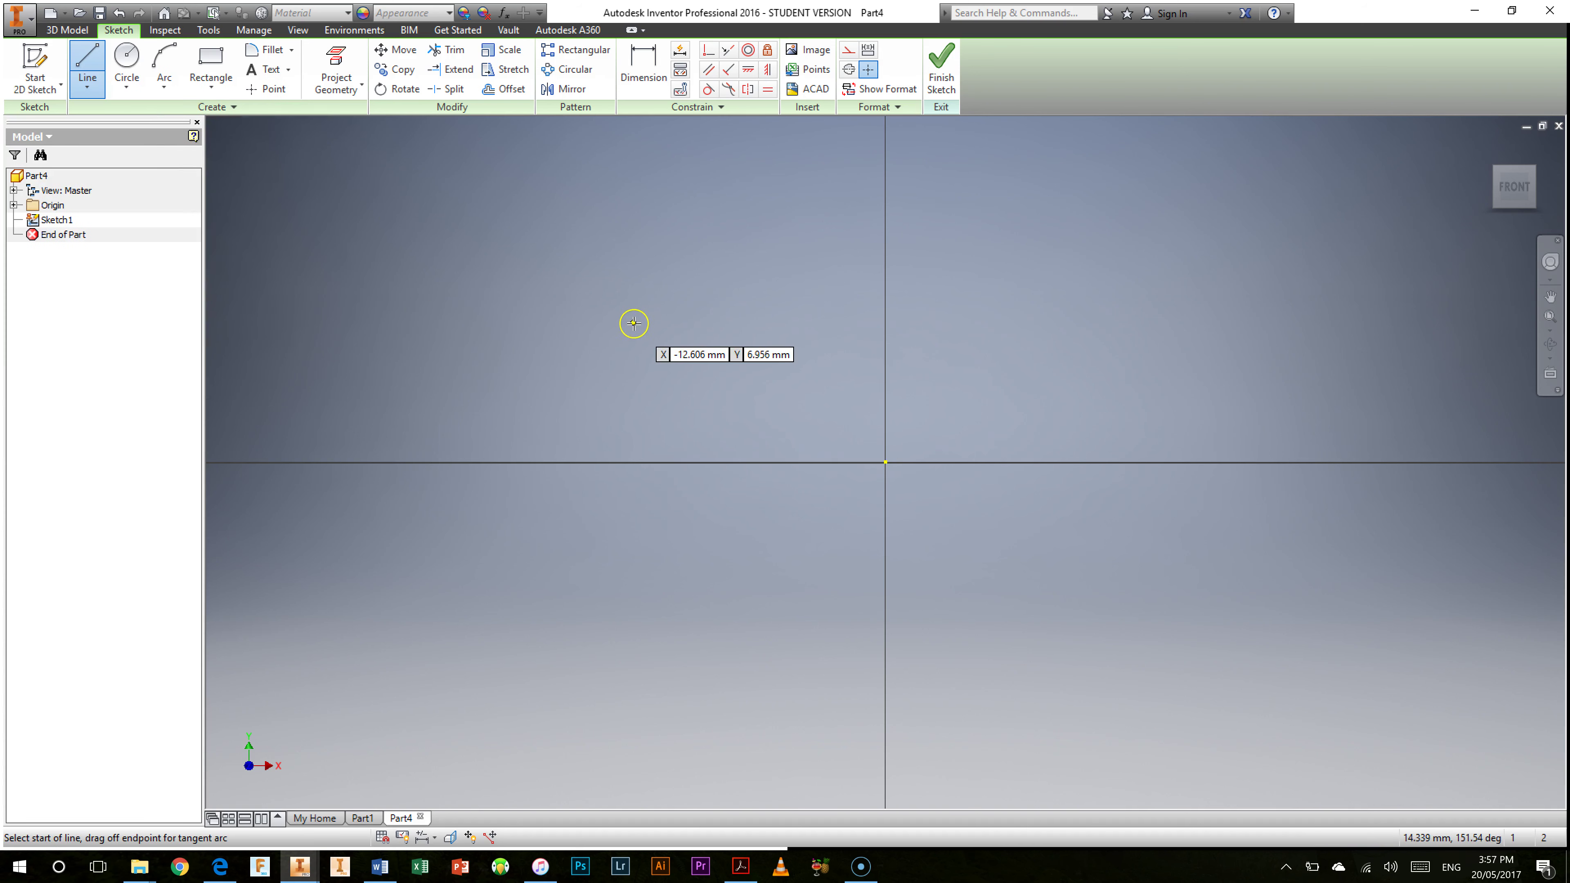
left_click(885, 462)
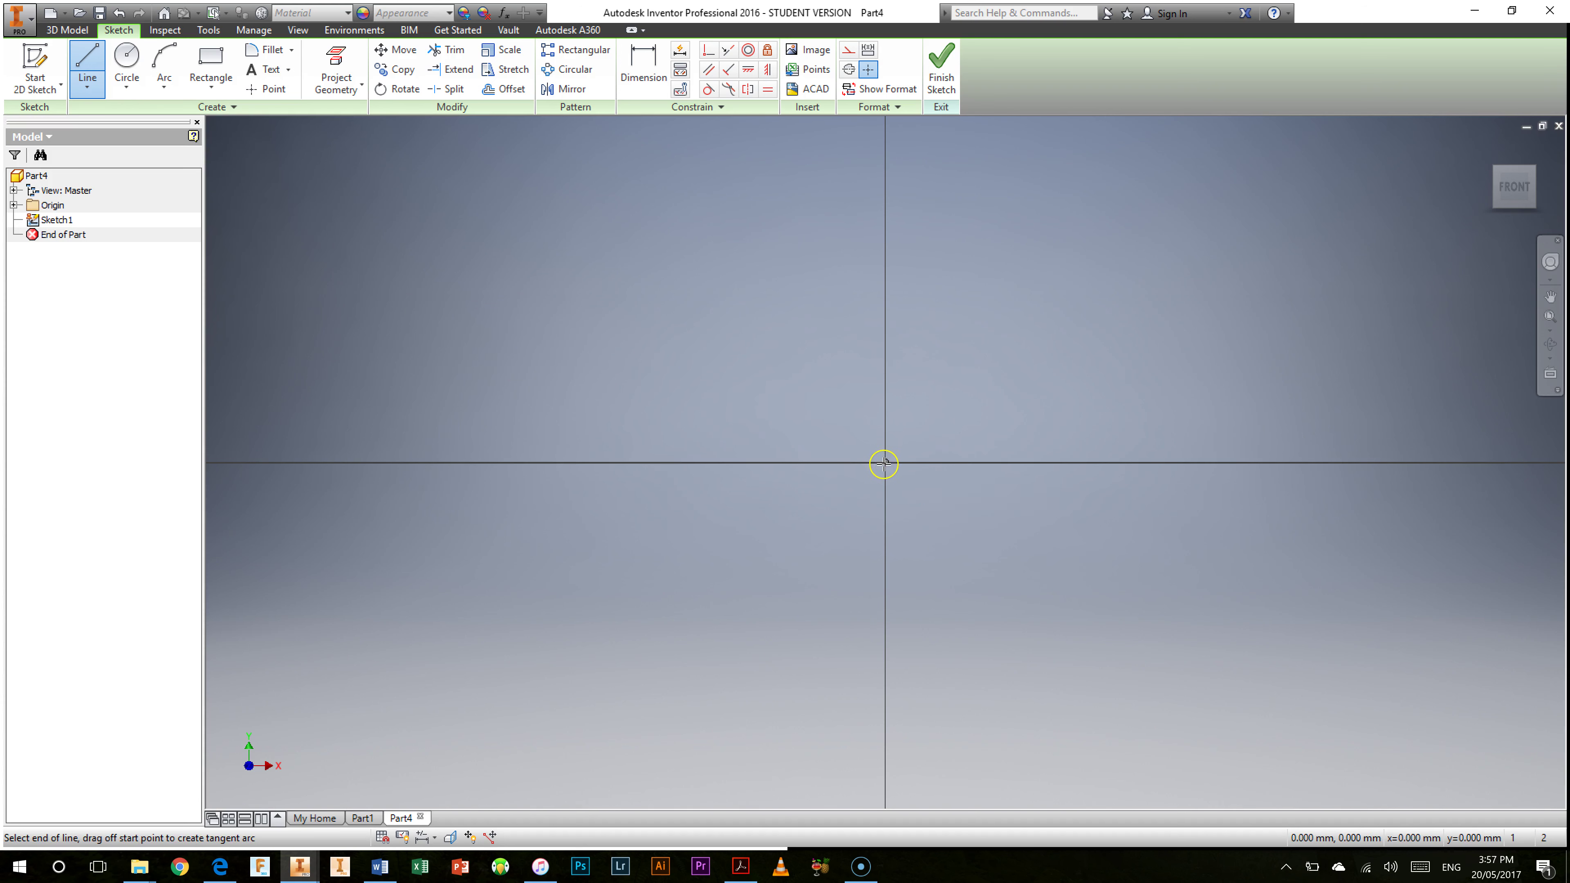
left_click(1252, 463)
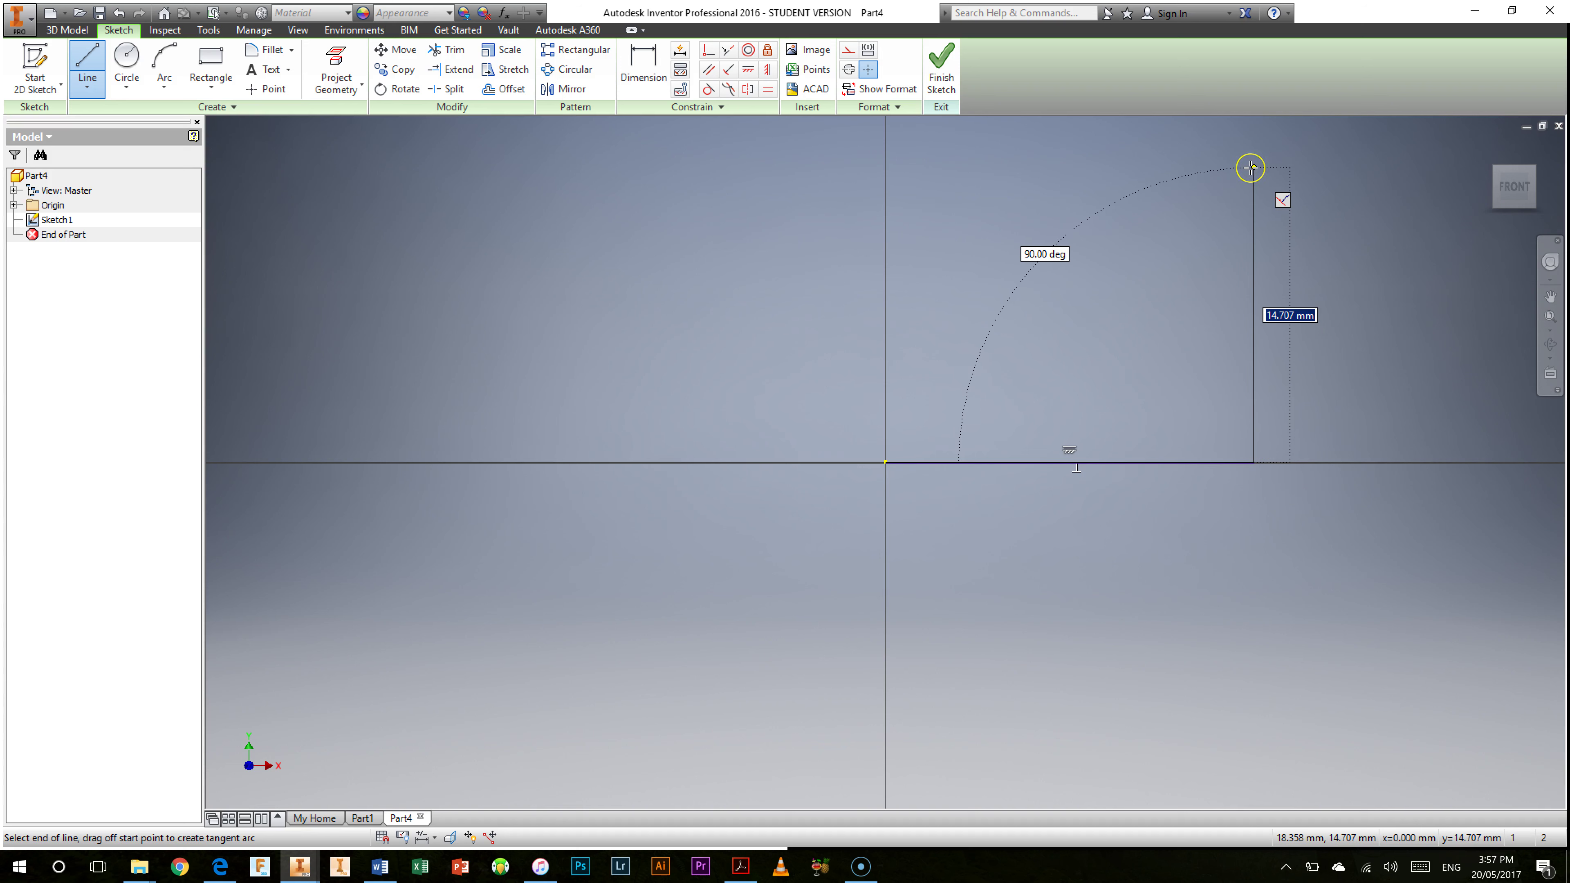
left_click(1250, 166)
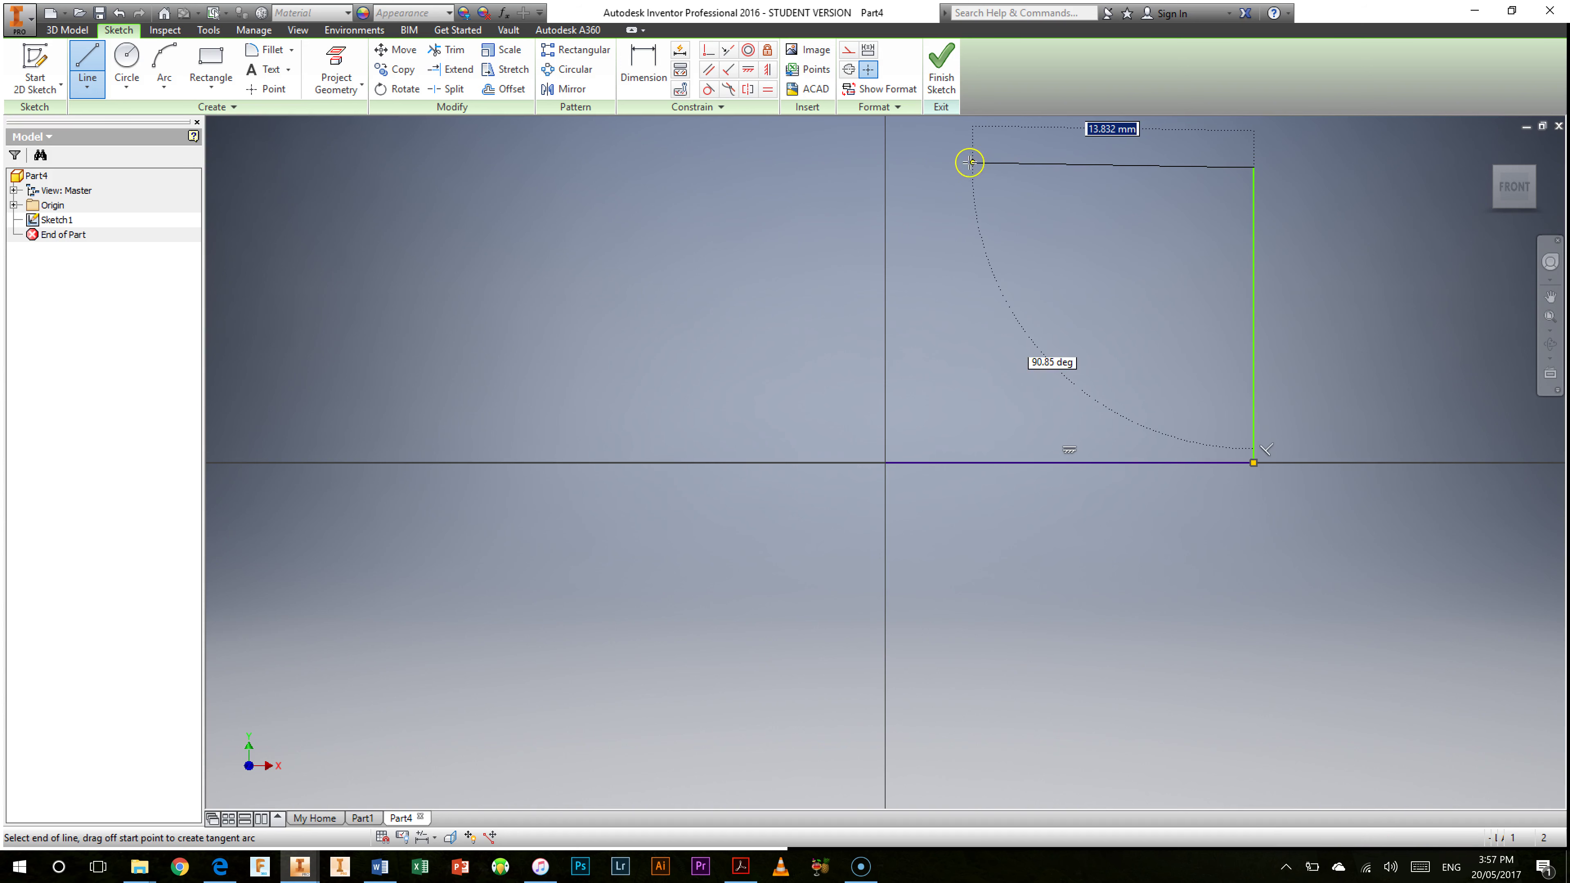
left_click(885, 167)
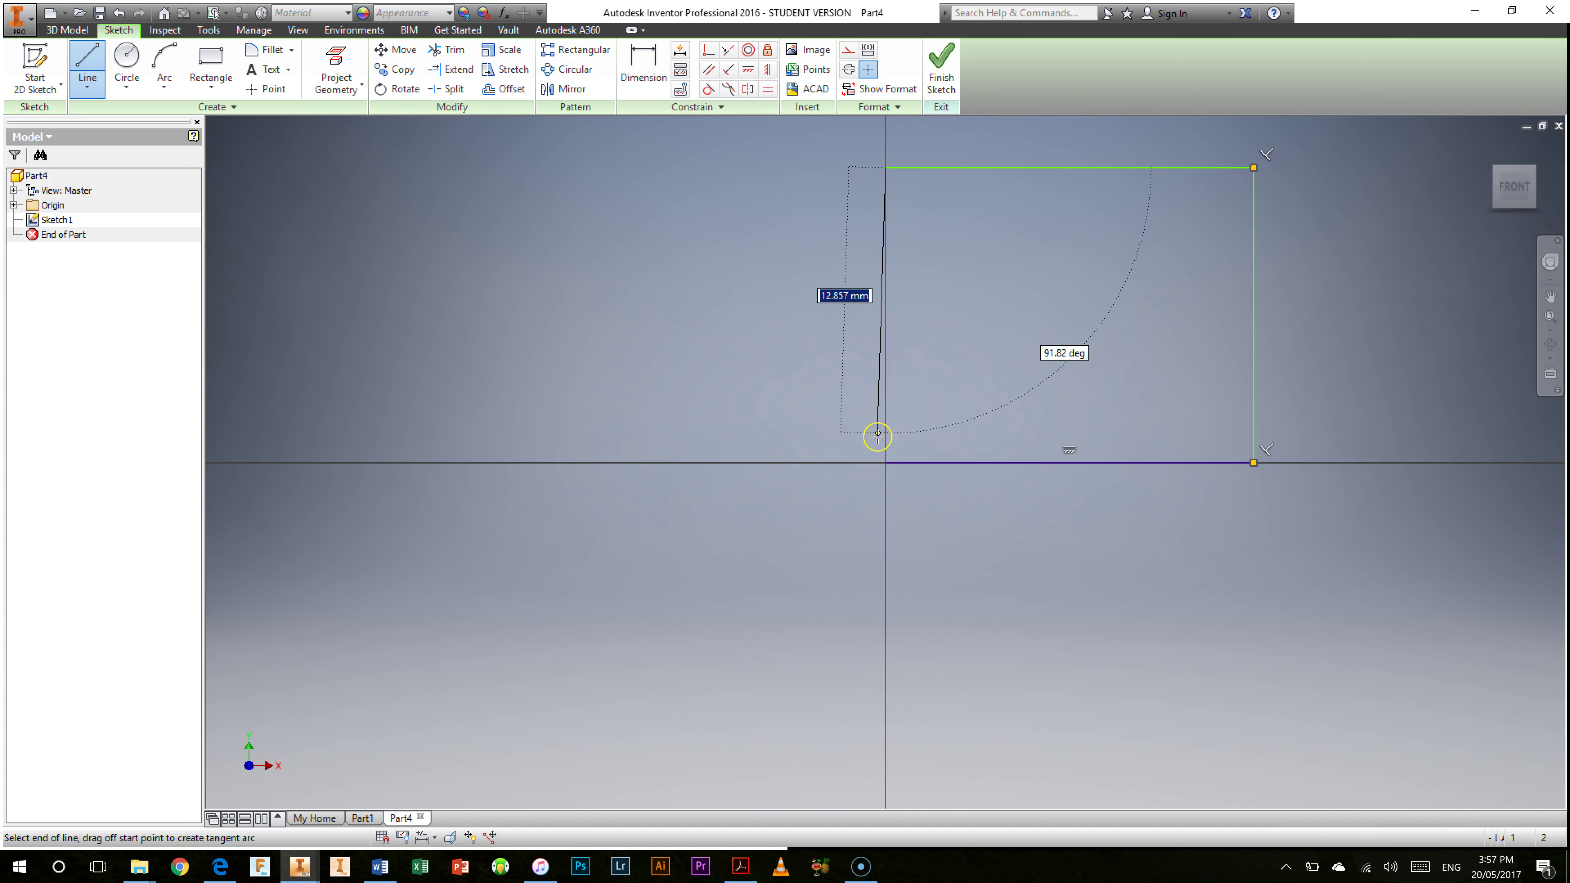
left_click(885, 463)
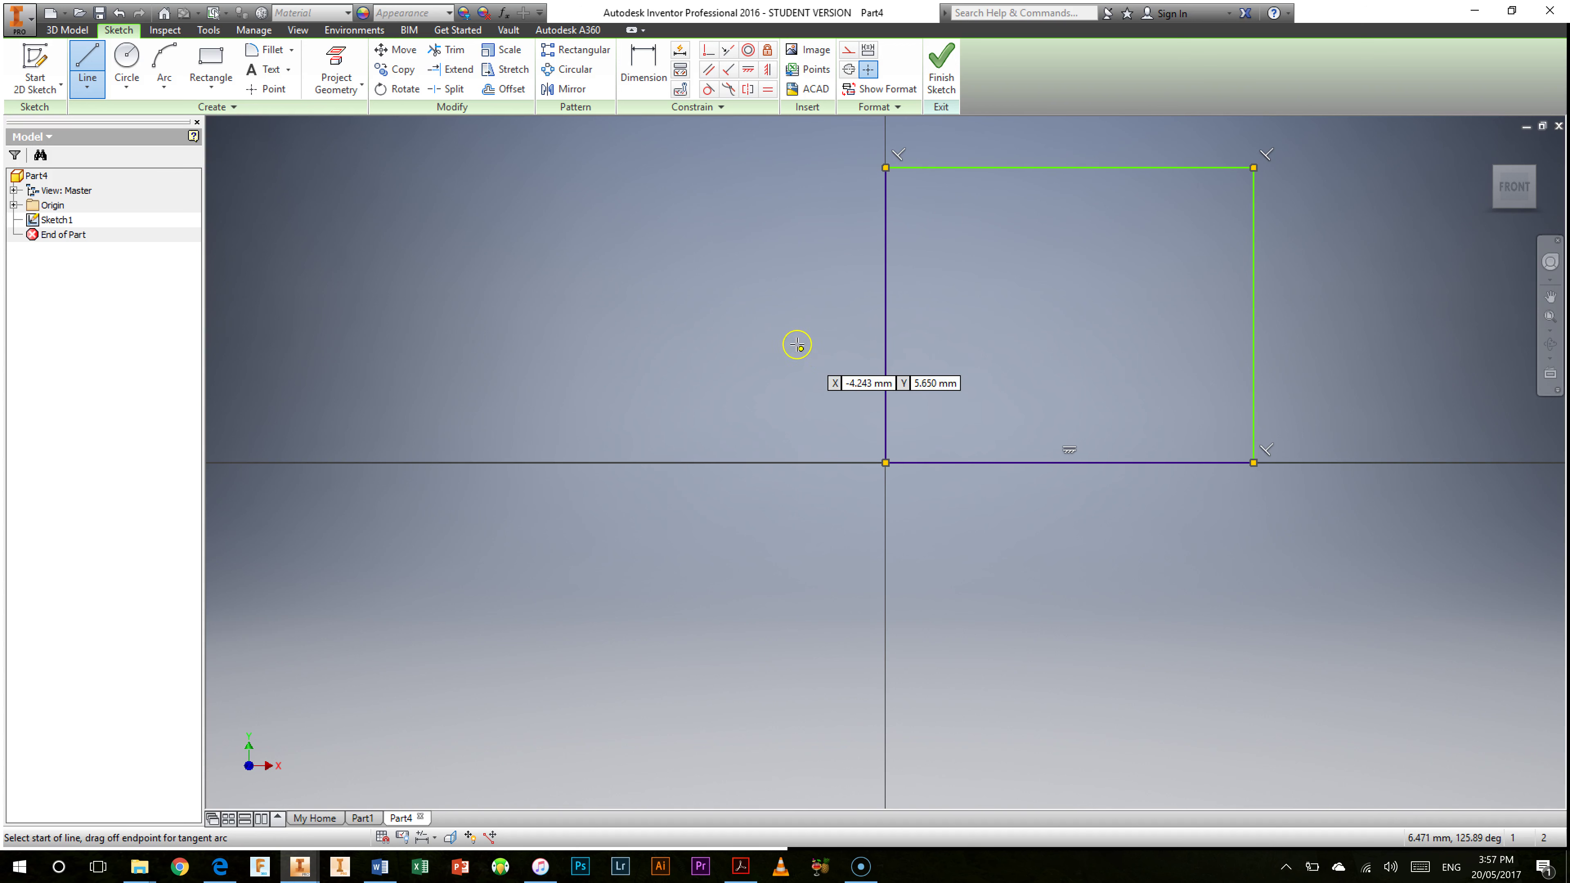
left_click(761, 318)
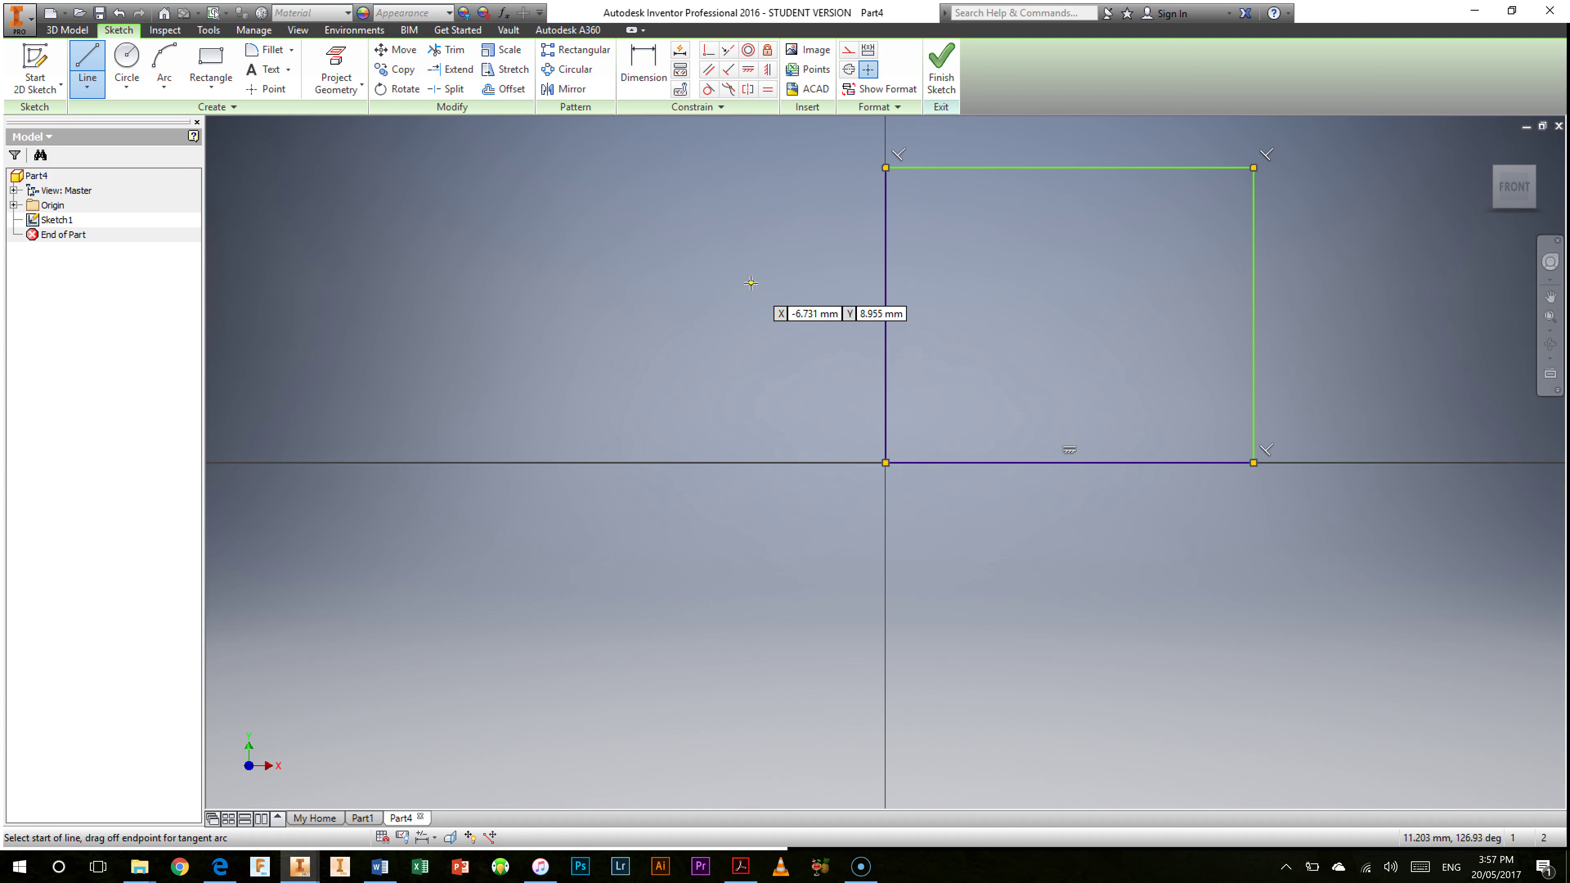
right_click(751, 283)
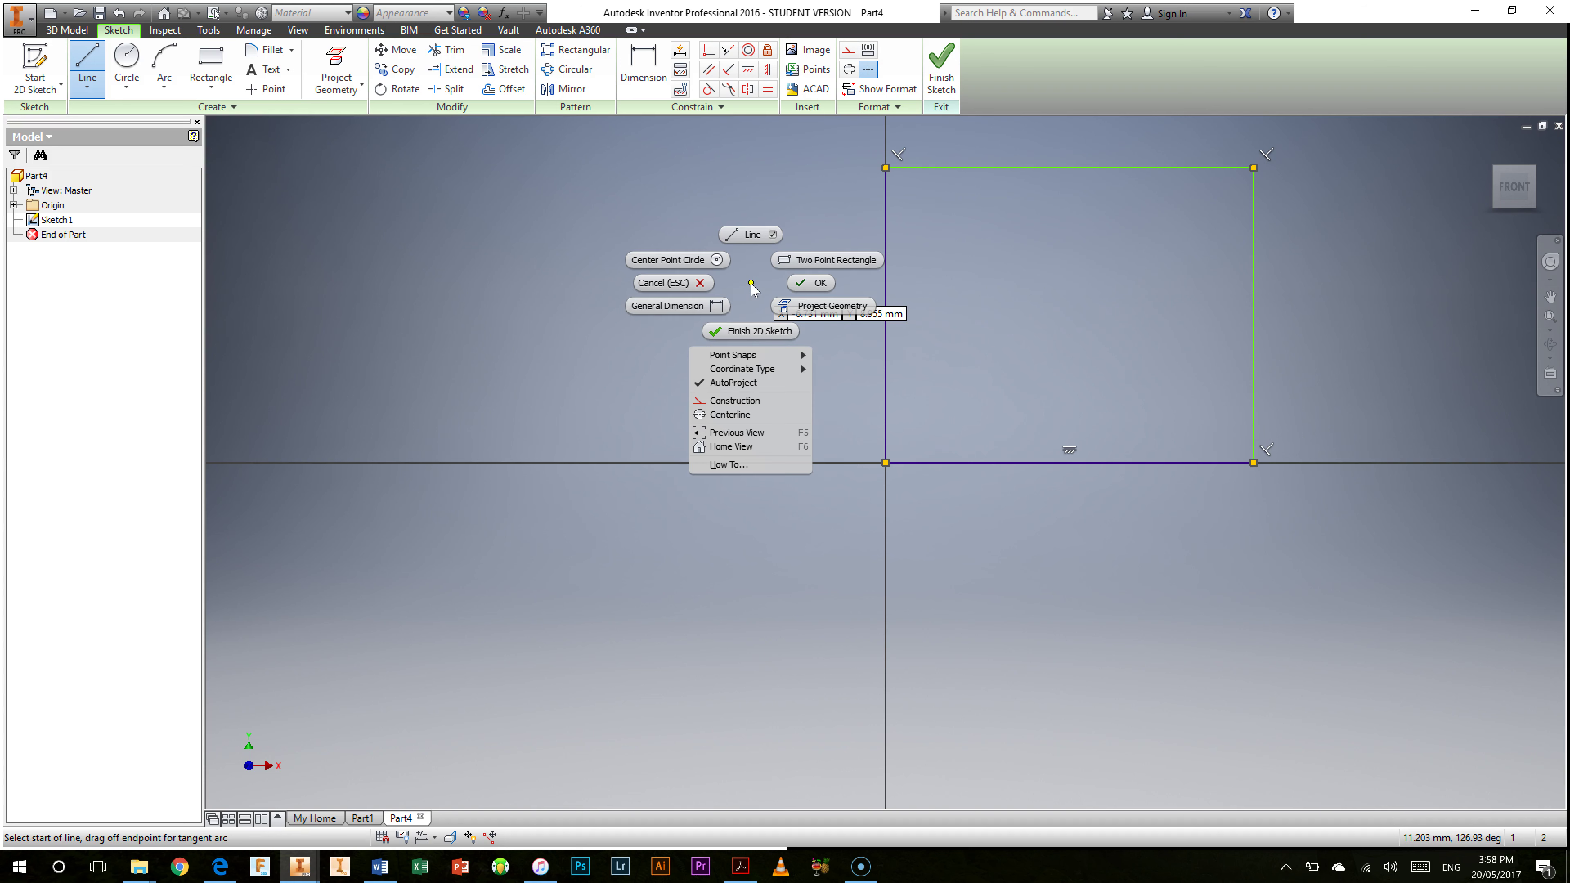
left_click(802, 283)
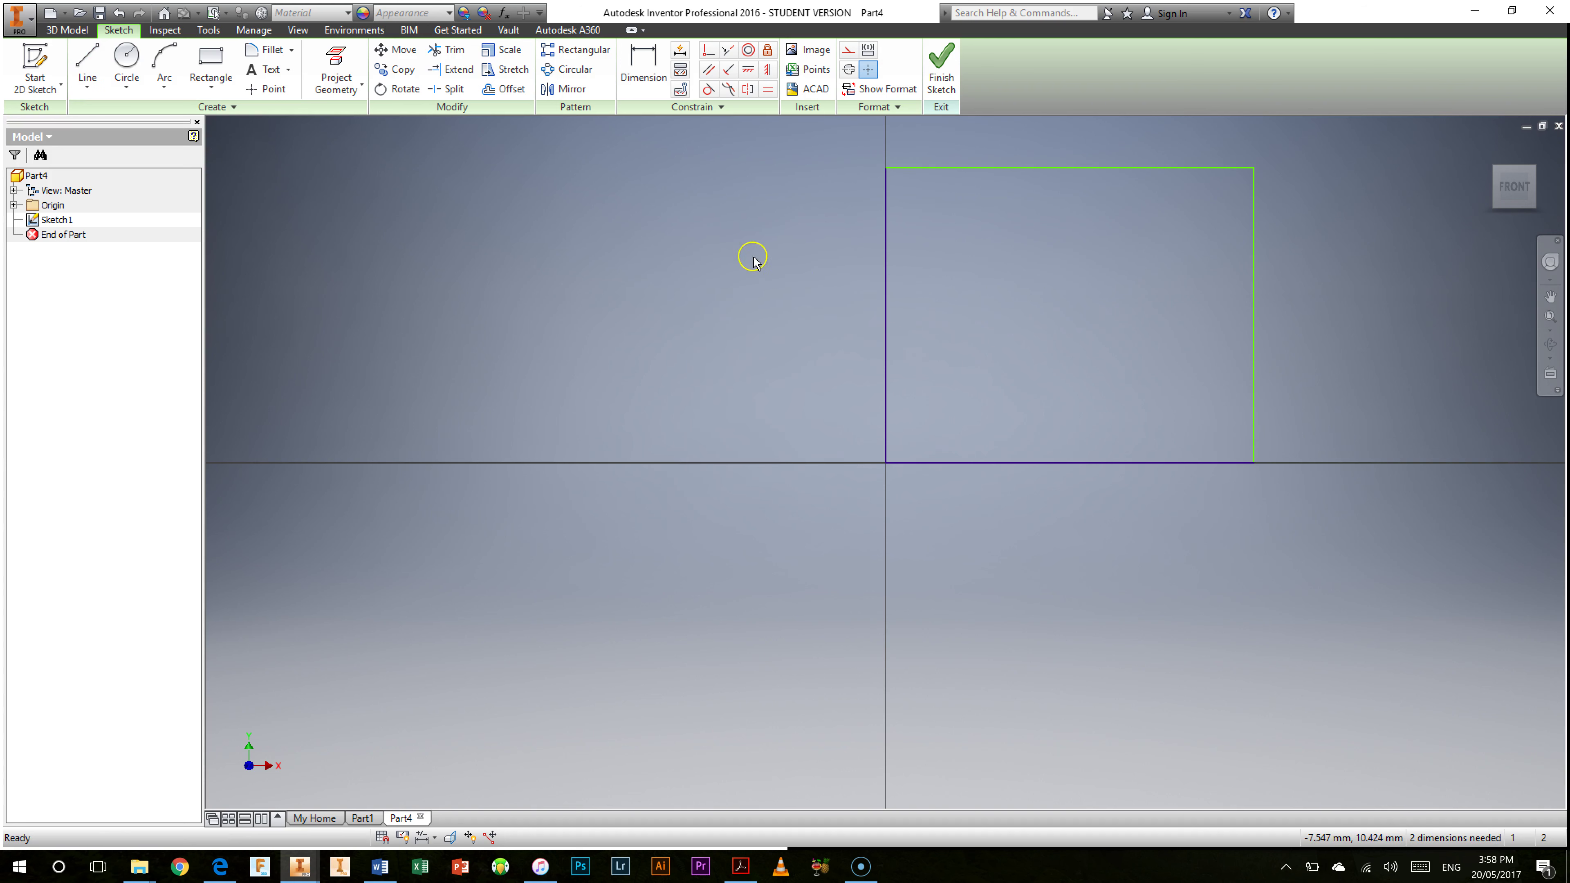
- Dimension the rectangle's left vertical side to 80 mm
left_click(640, 75)
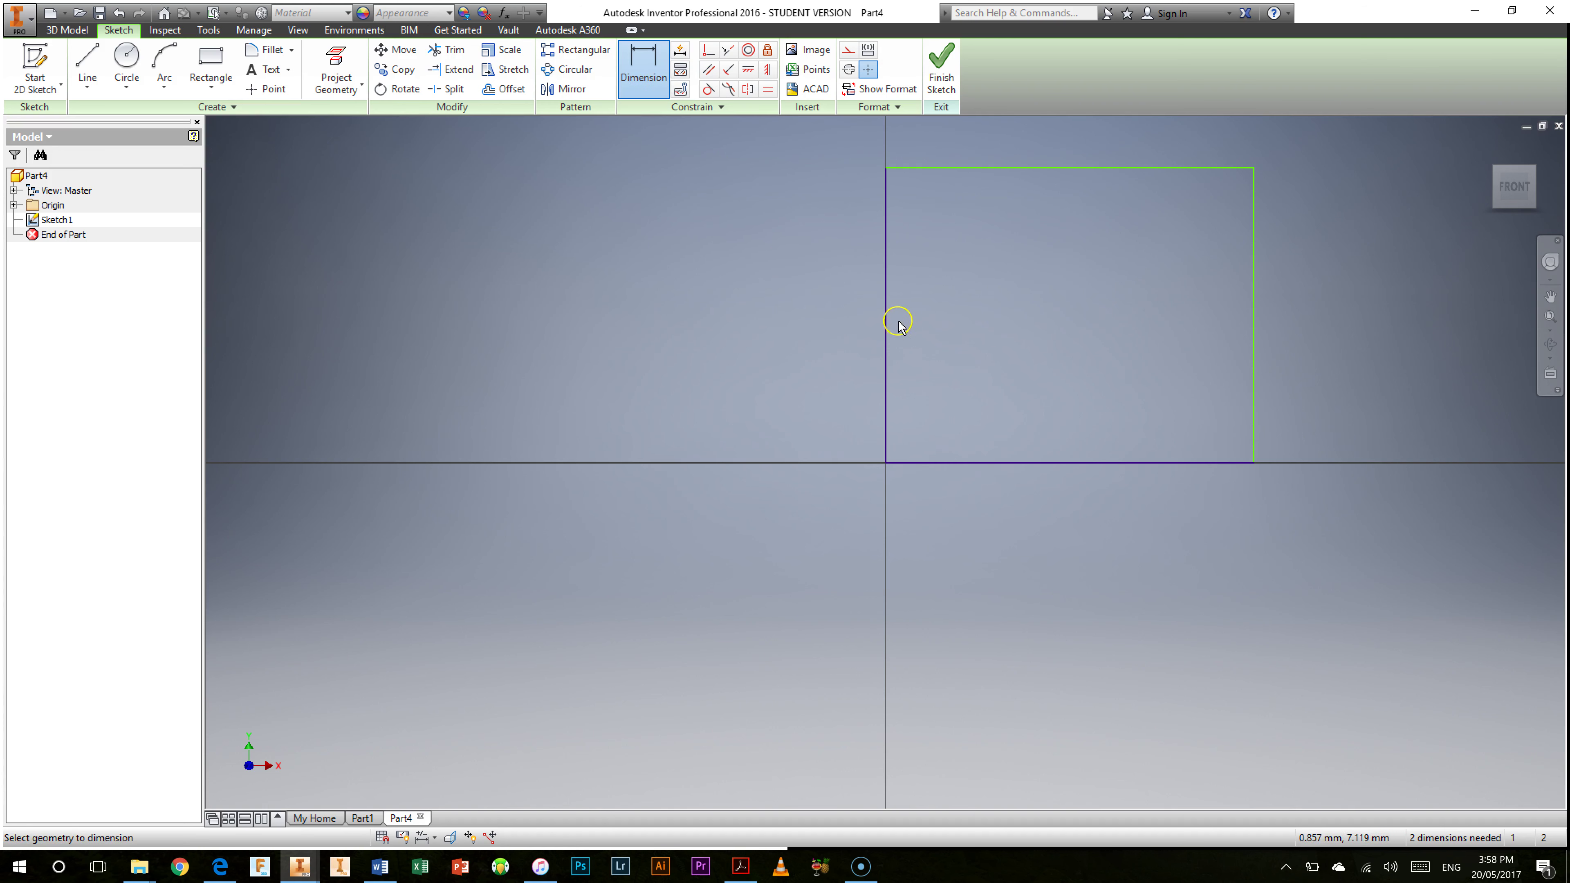
left_click(886, 326)
left_click(805, 316)
type("80")
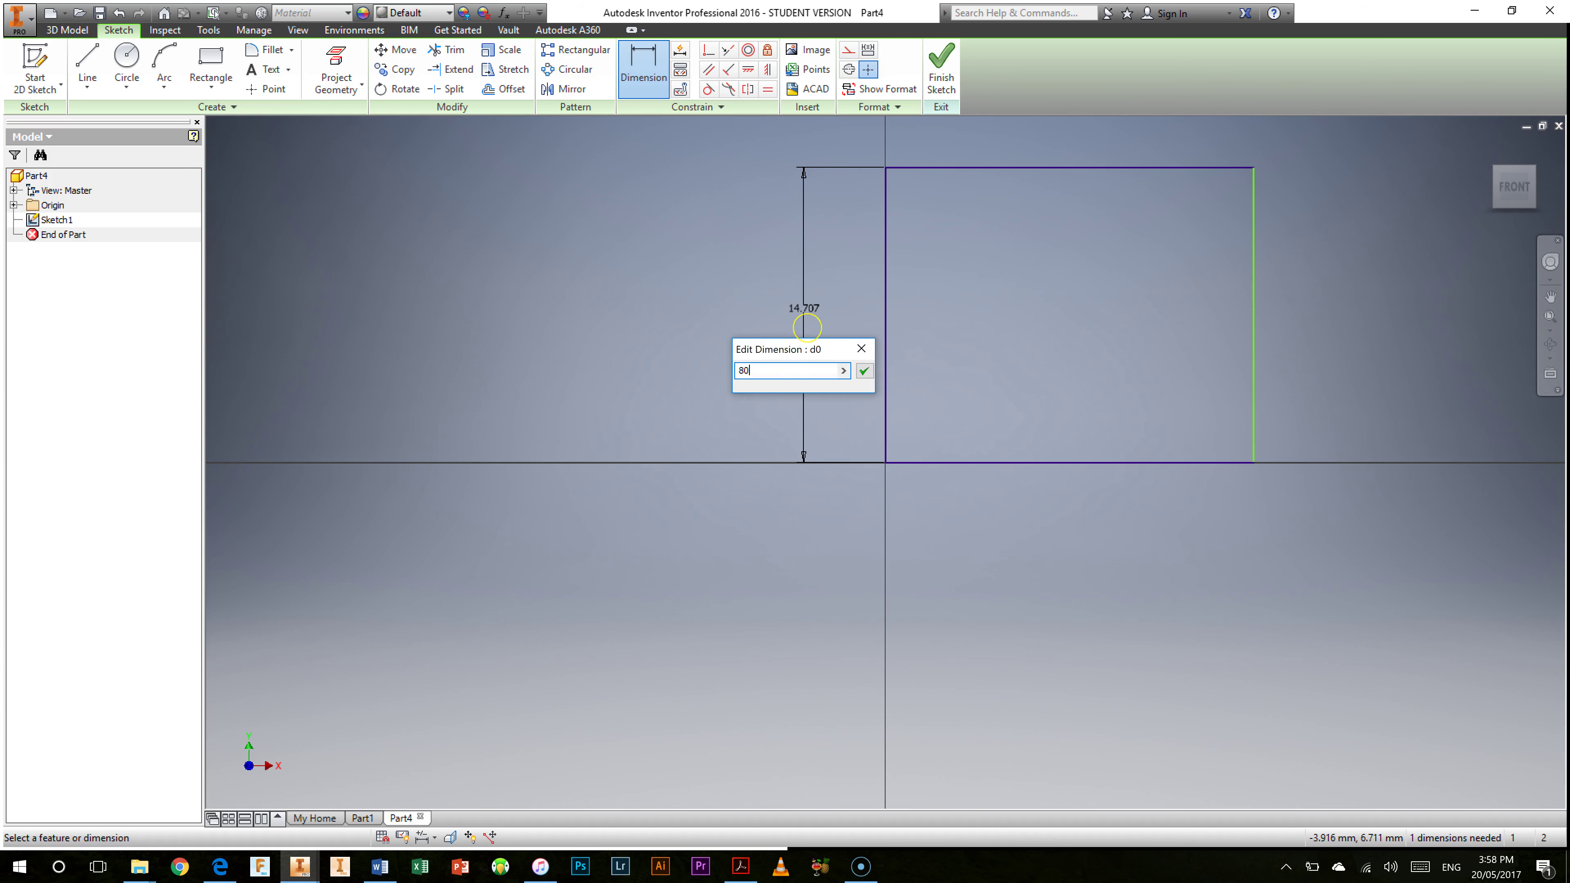
key("Return")
- Dimension the rectangle's top edge to 80 mm
scroll(925, 362, "up", 5)
scroll(1005, 305, "up", 3)
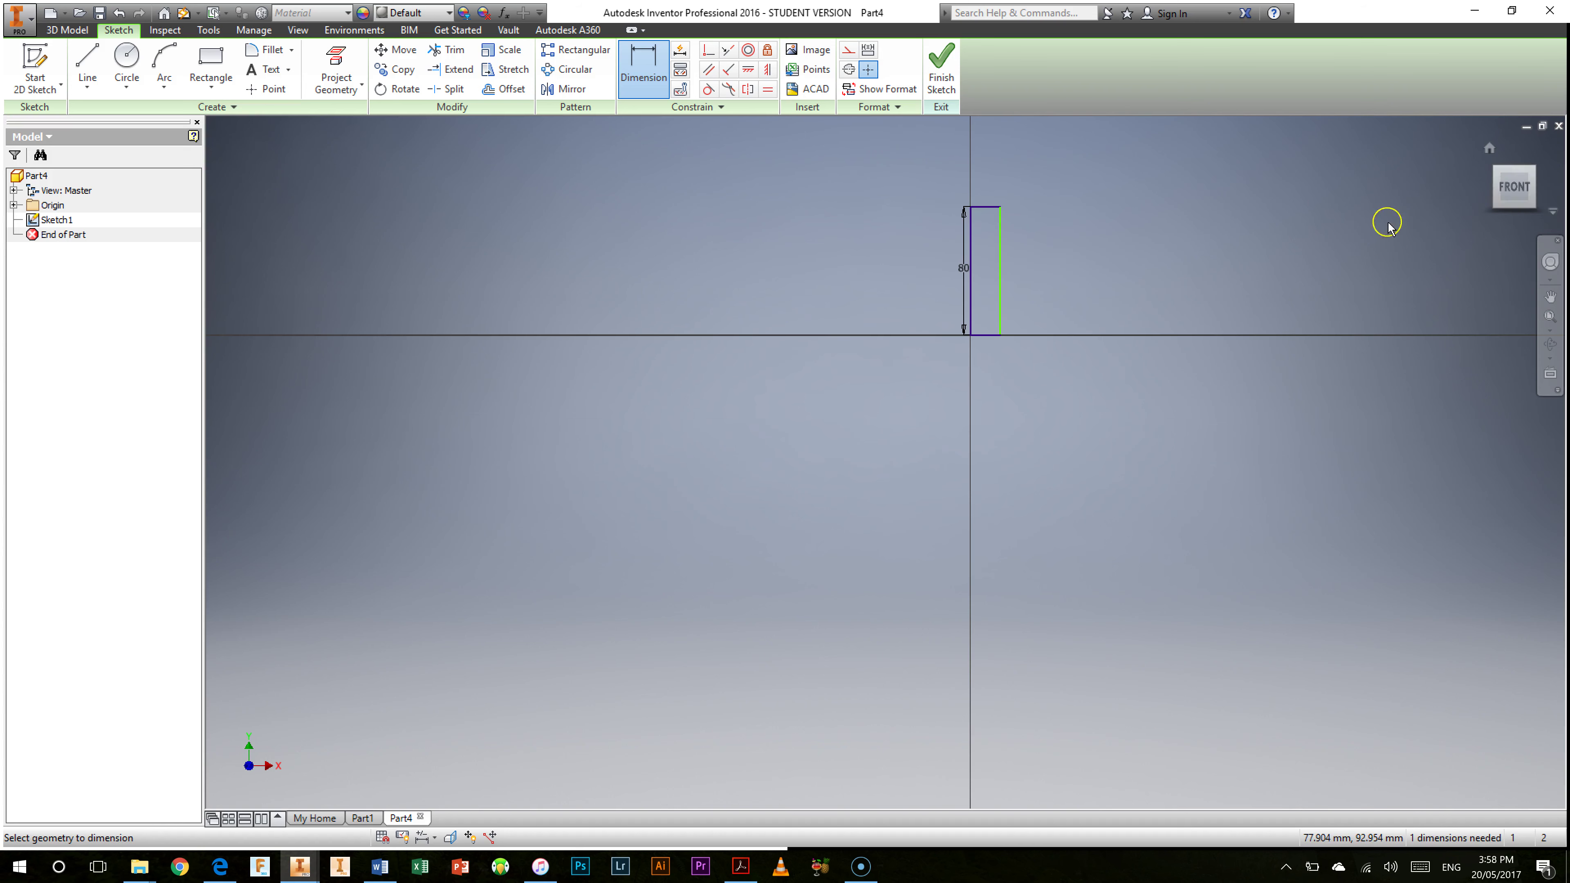
mouse_move(1513, 187)
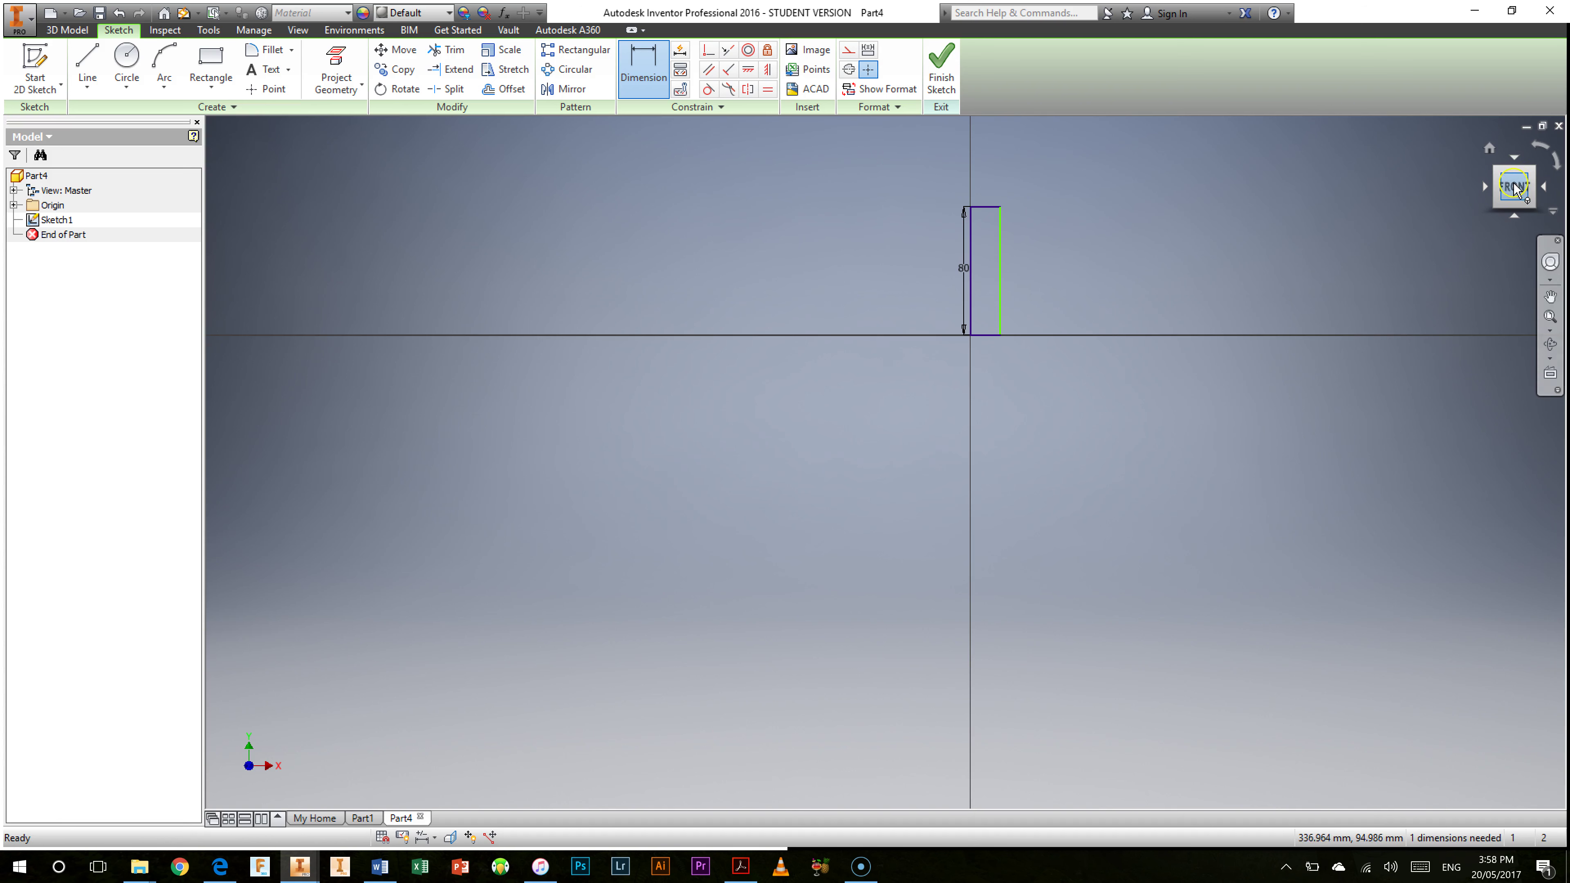
left_click(1514, 188)
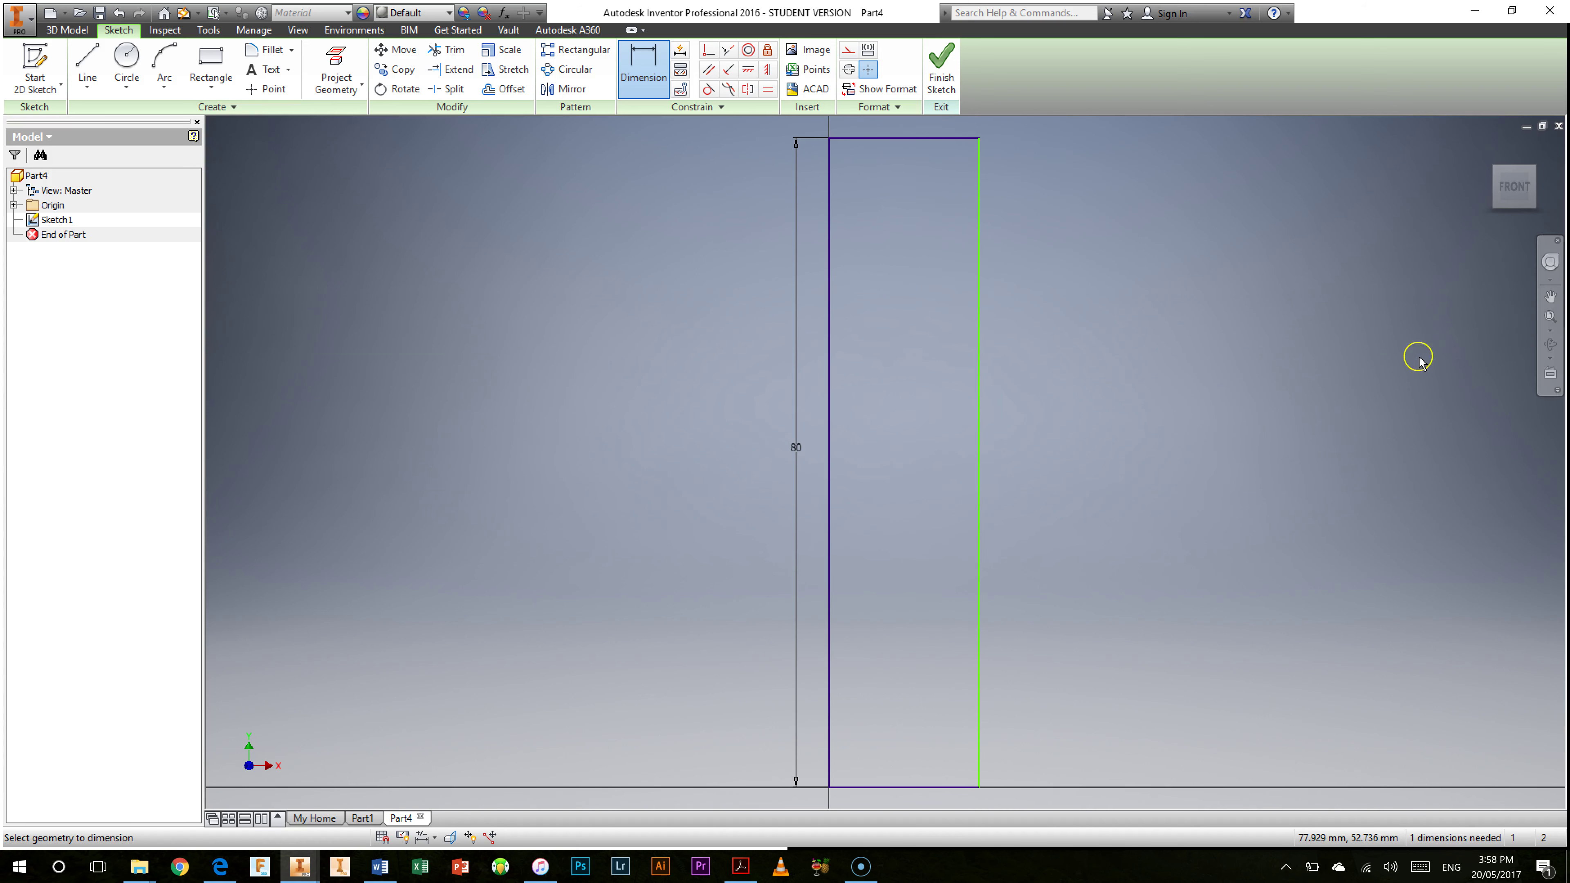
left_click(636, 65)
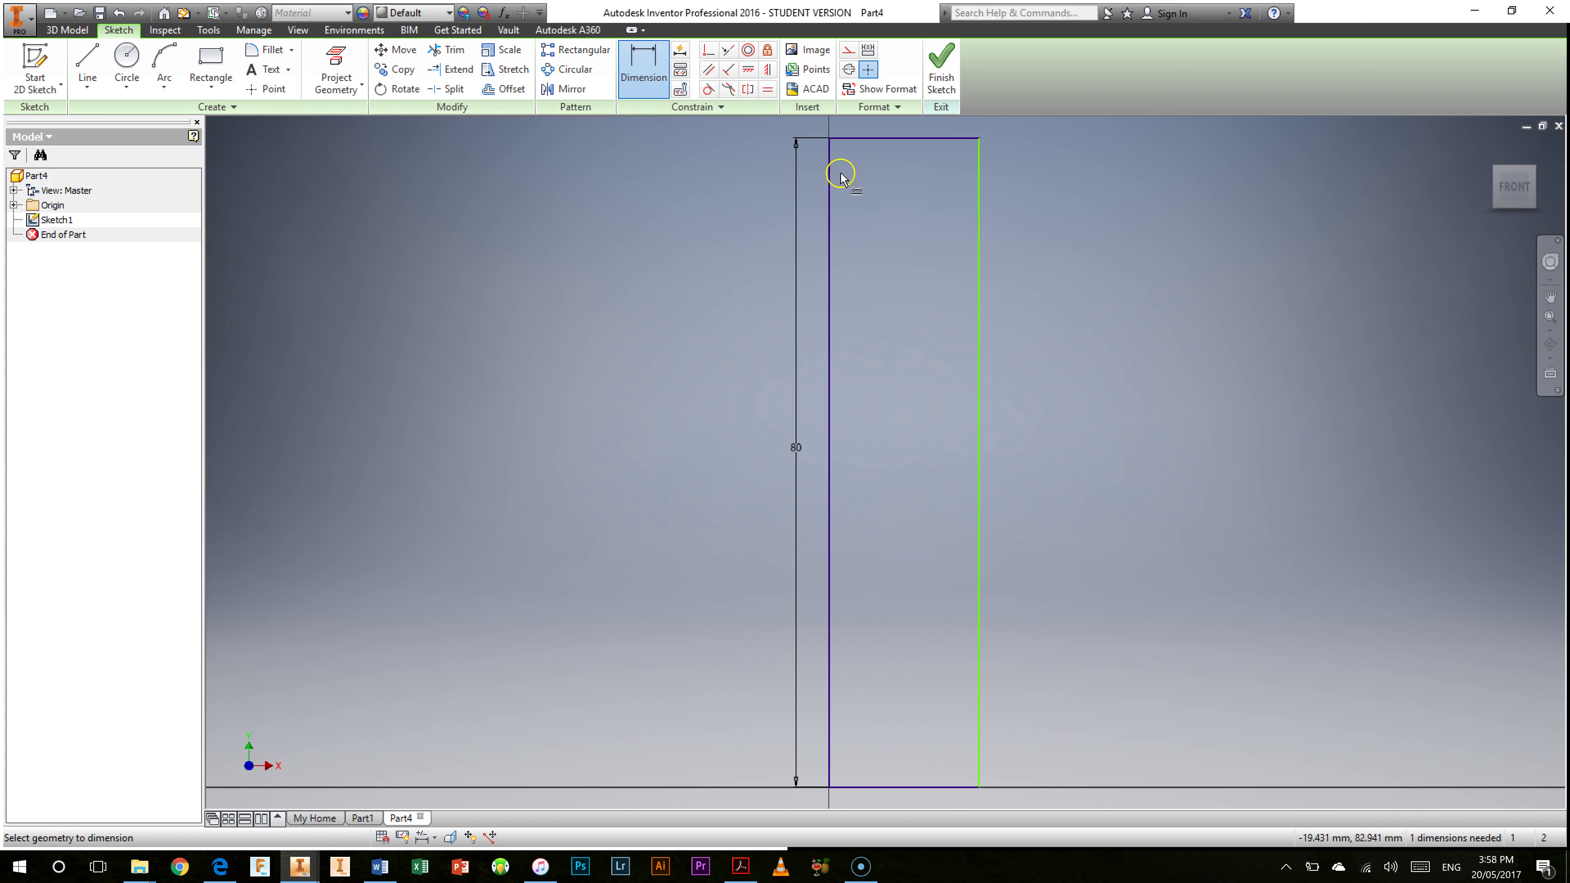
left_click(878, 147)
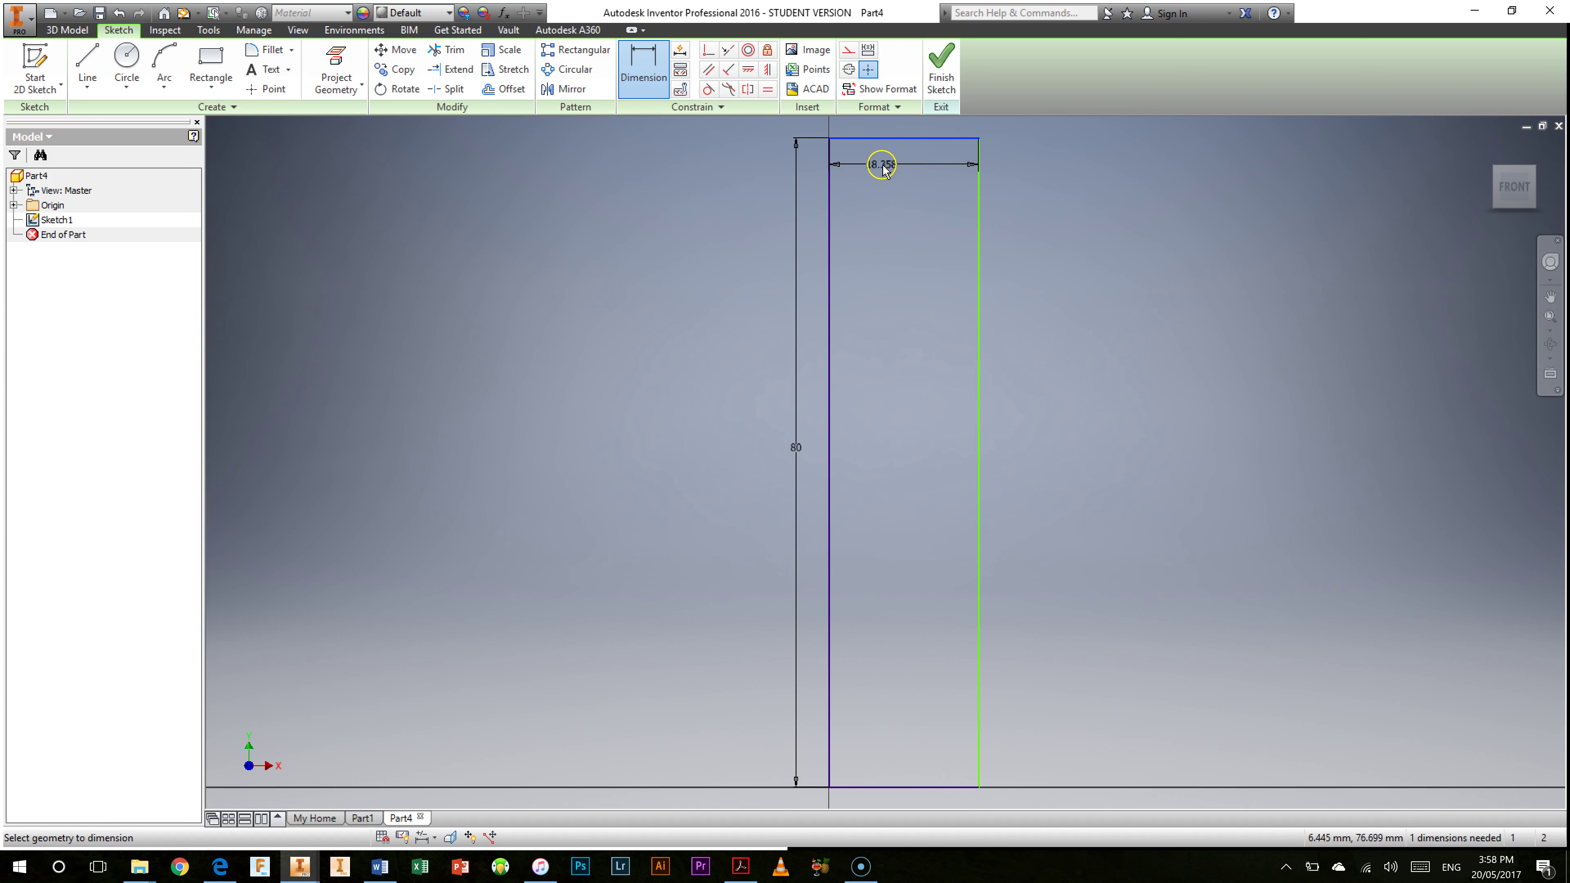
left_click(882, 165)
type("8")
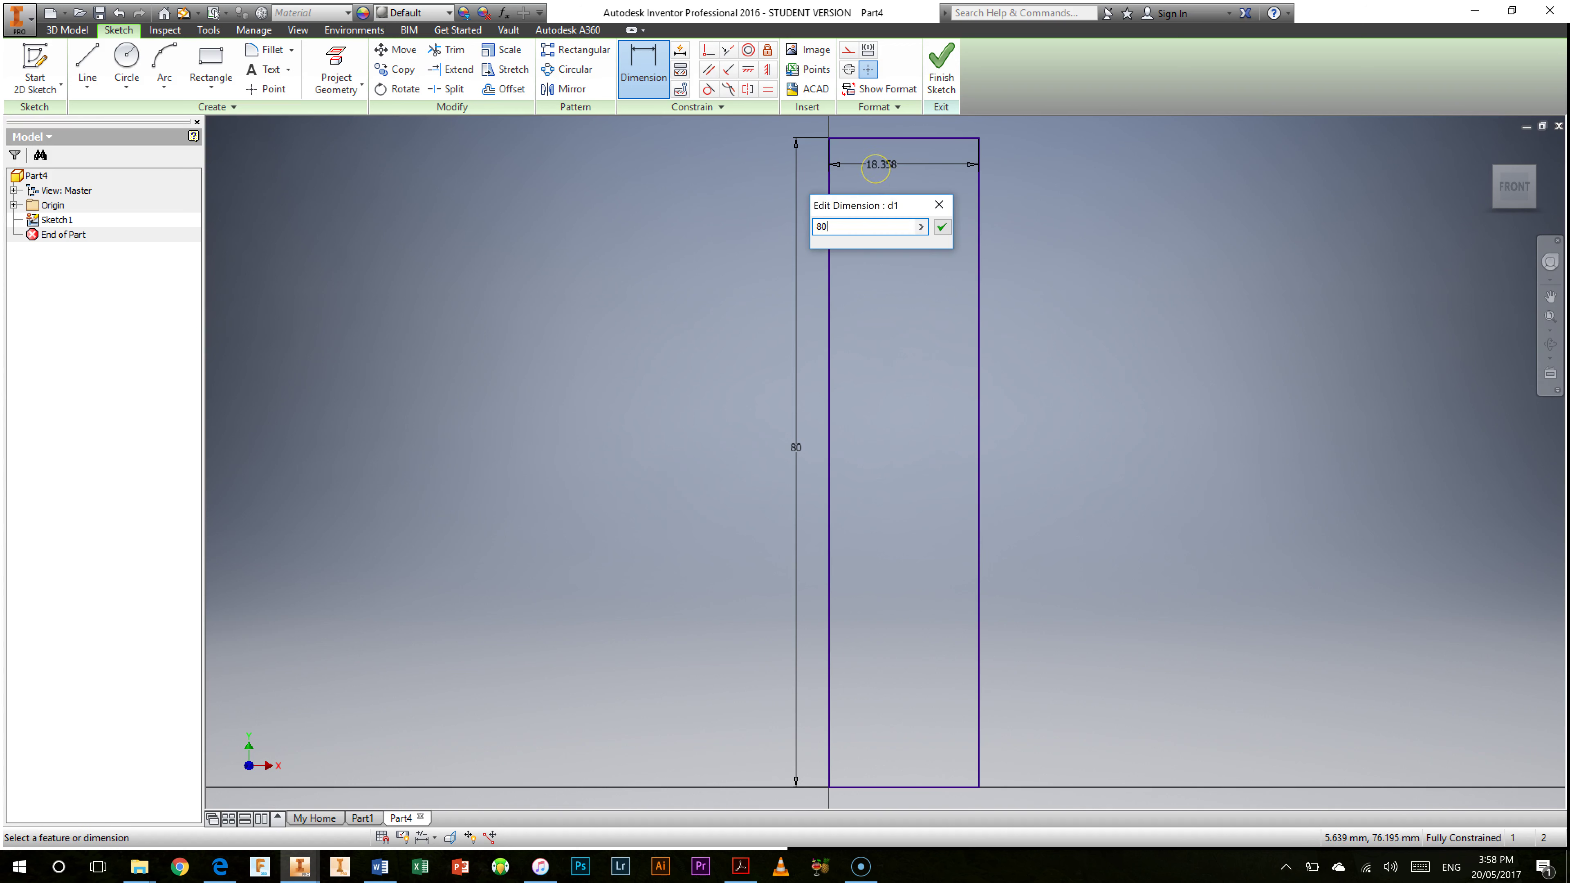
type("0")
key("Return")
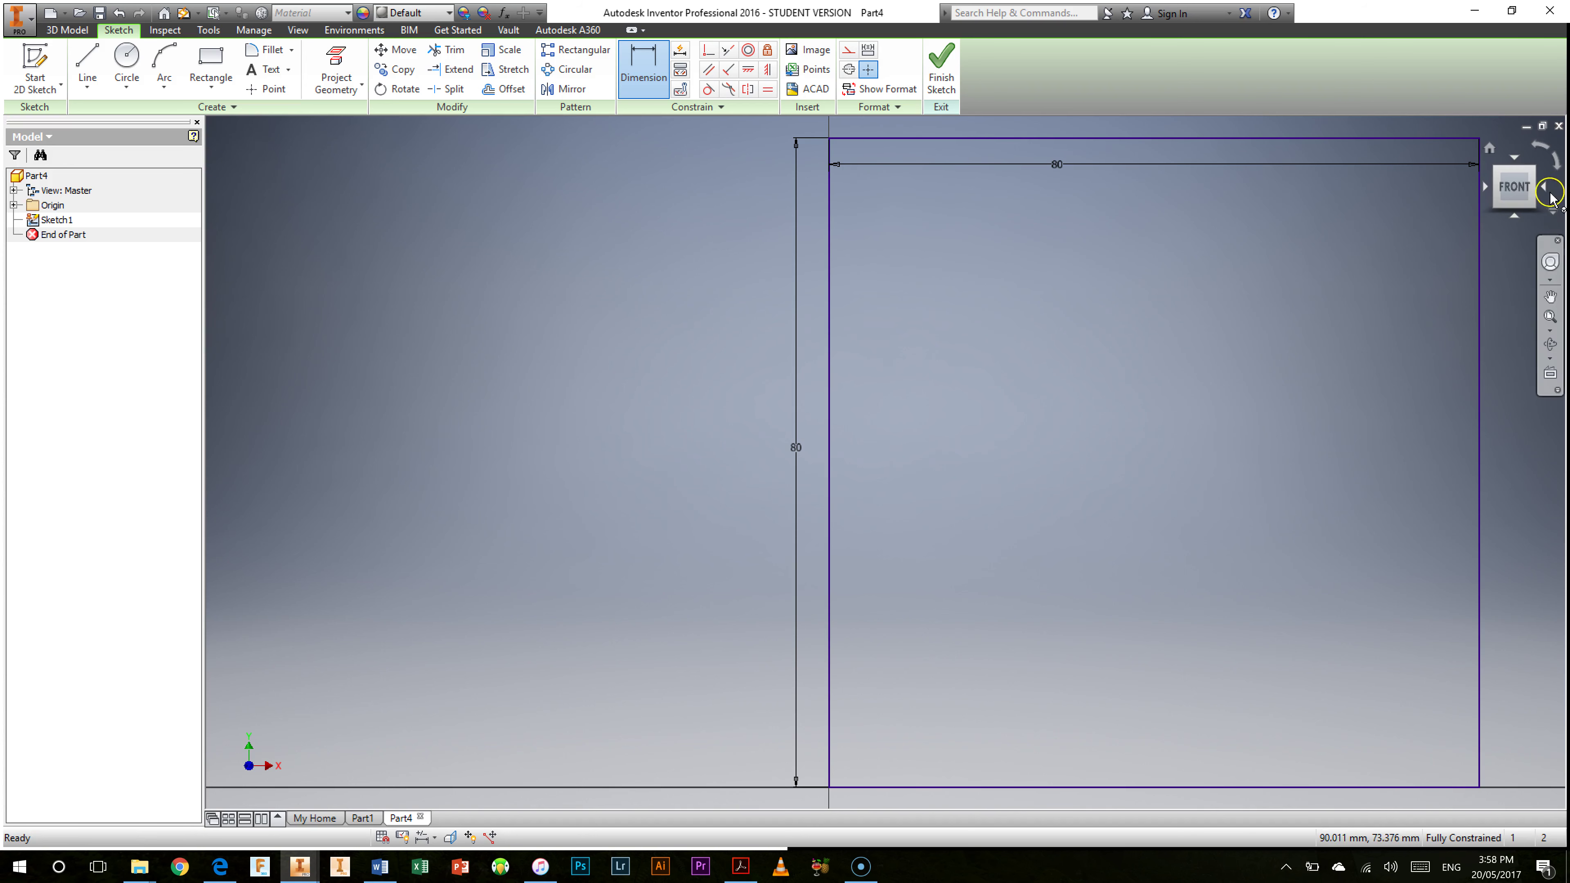
- Show the geometric constraints on all of the square's sketch lines
left_click(1523, 191)
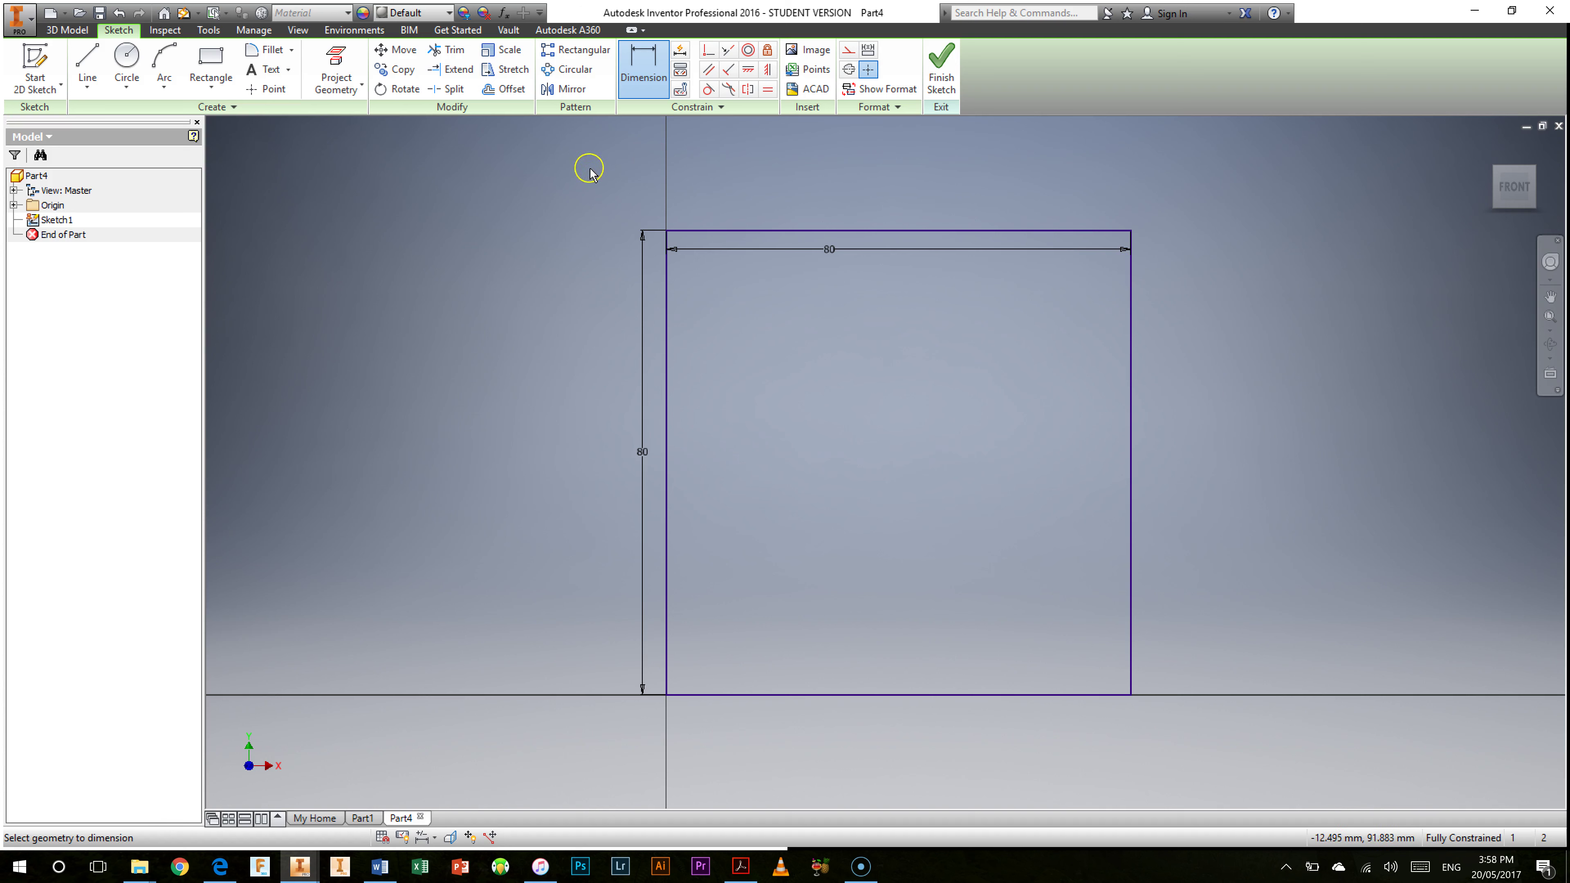
left_click(681, 72)
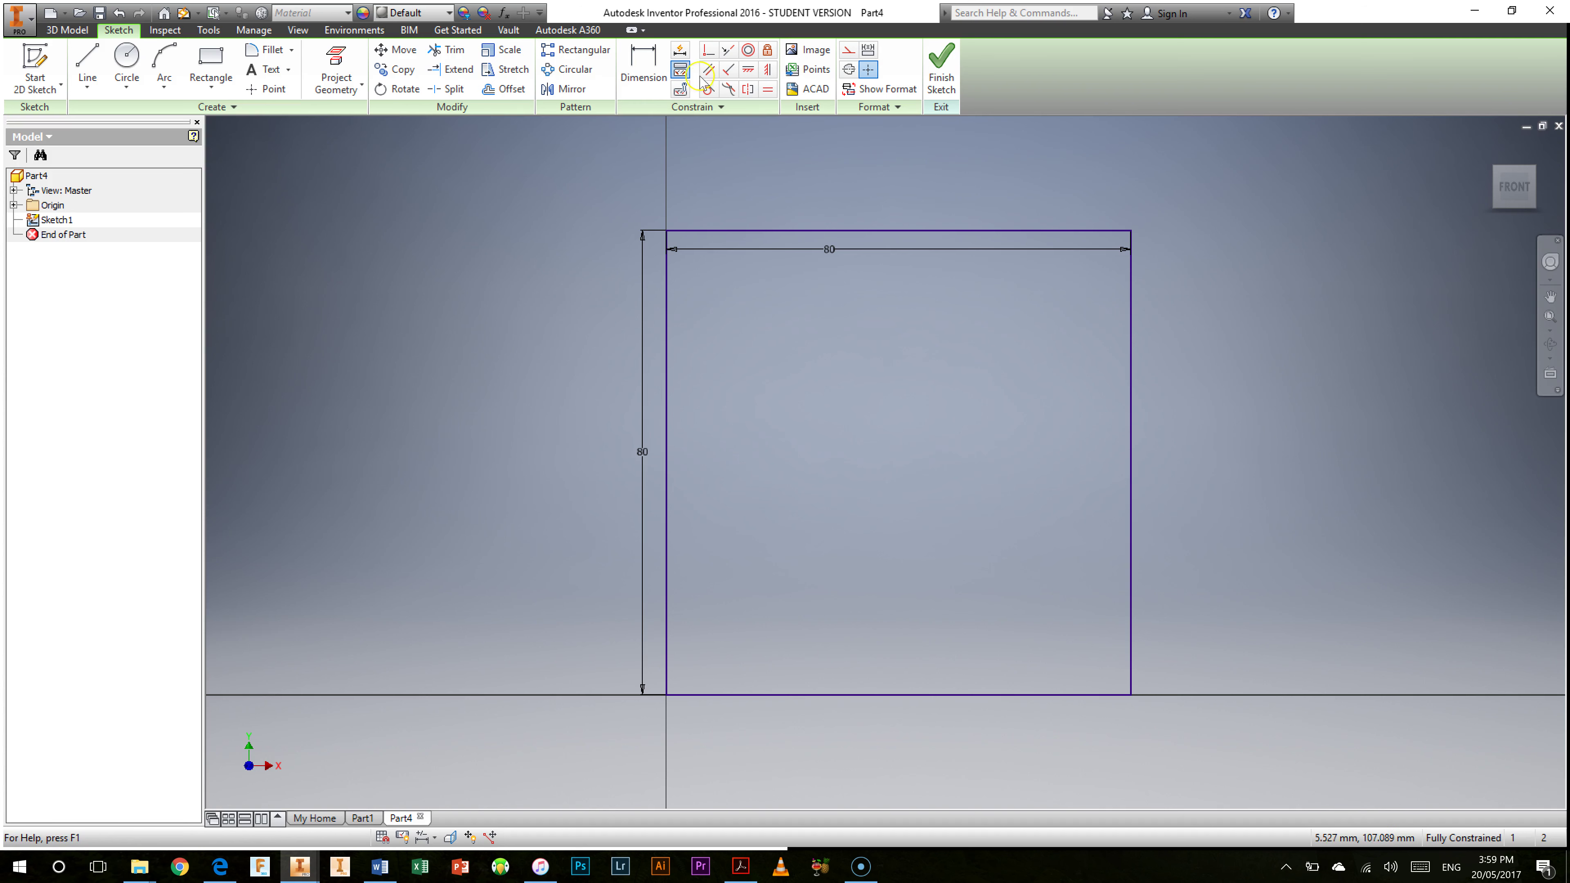
mouse_move(572, 177)
left_mouse_down()
mouse_move(771, 316)
mouse_move(1082, 477)
mouse_move(1231, 755)
left_mouse_up()
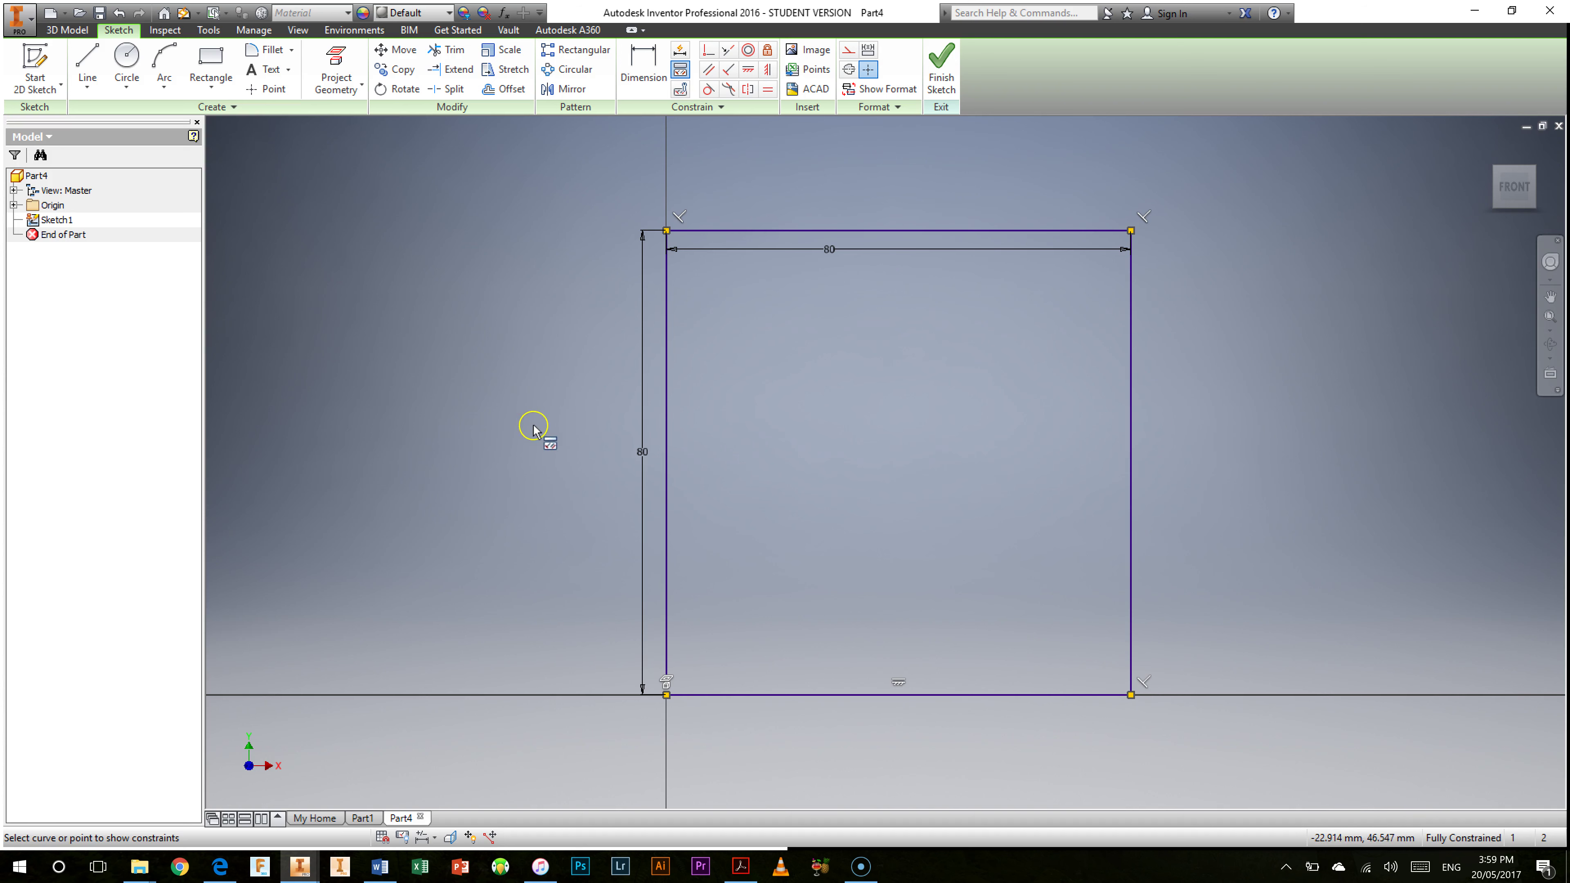
right_click(534, 401)
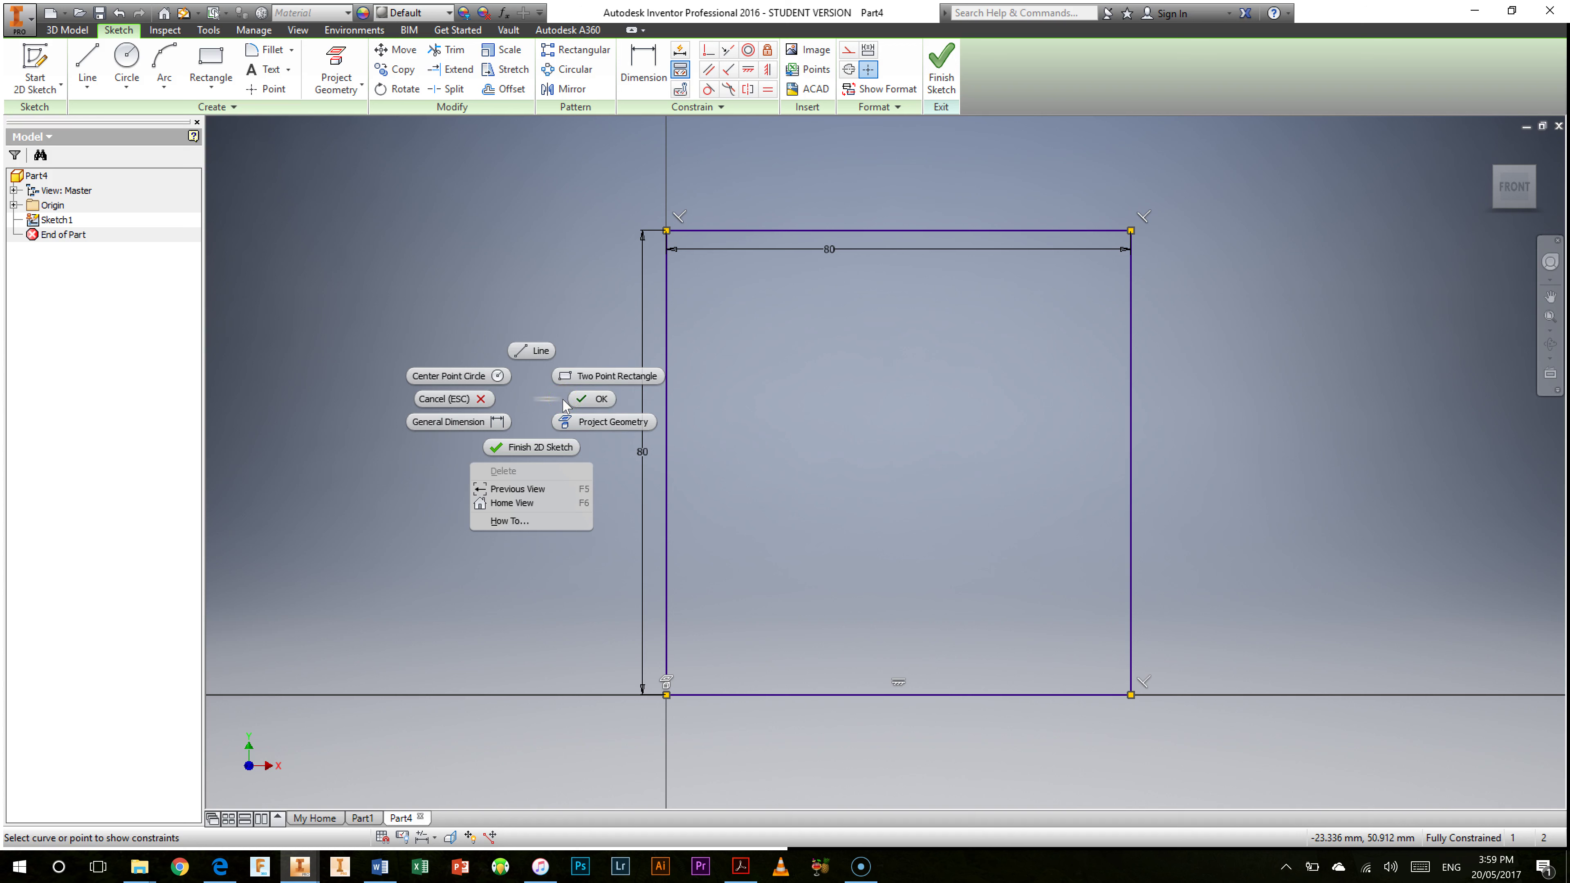
left_click(581, 401)
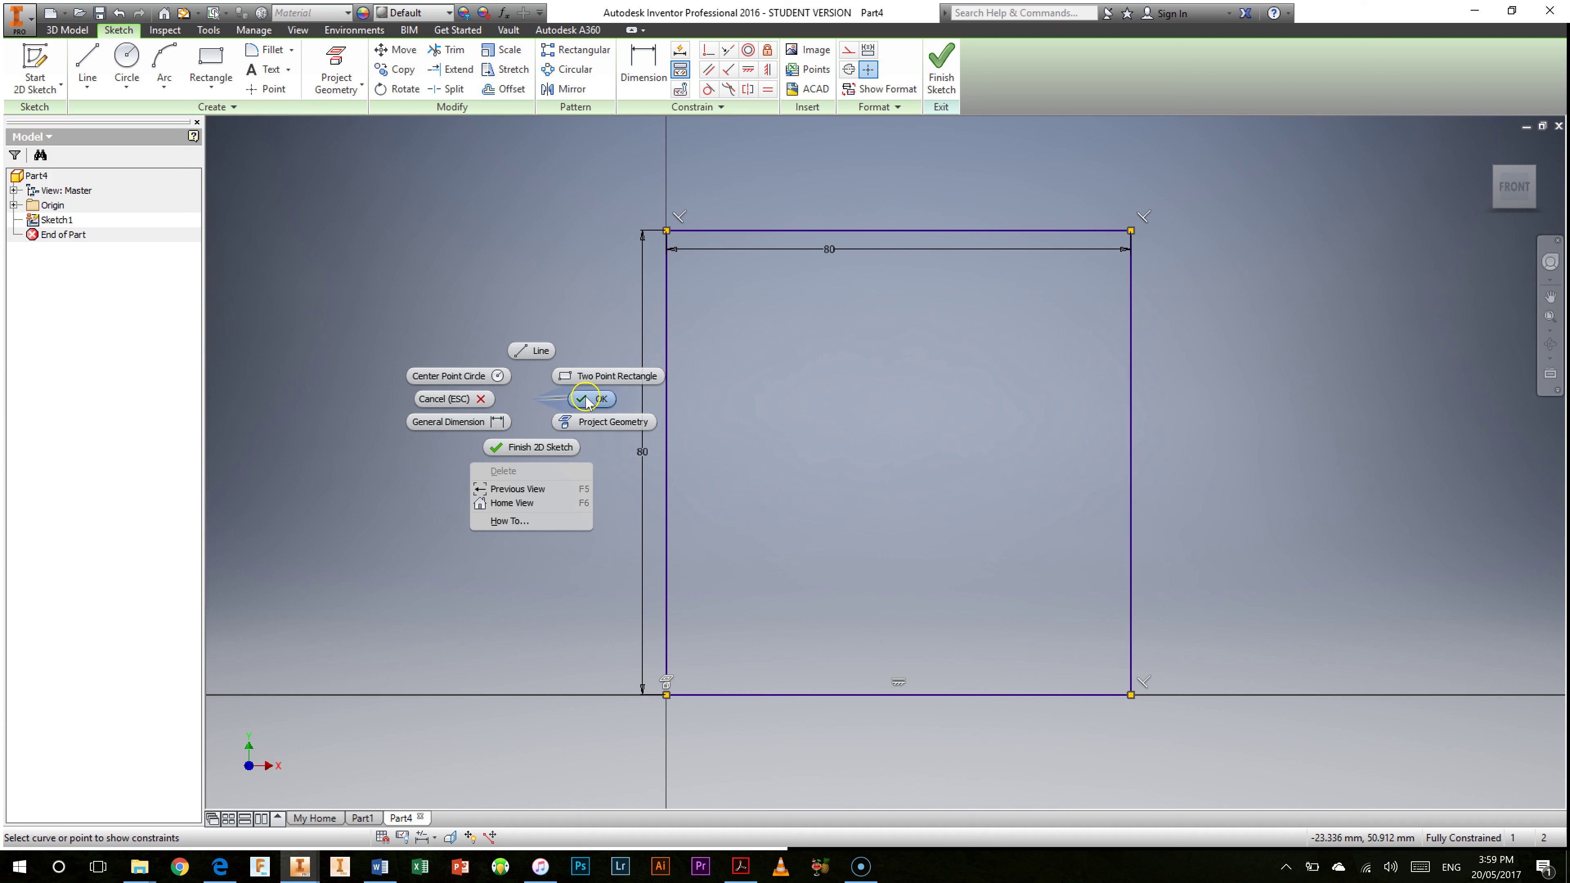
left_click(587, 401)
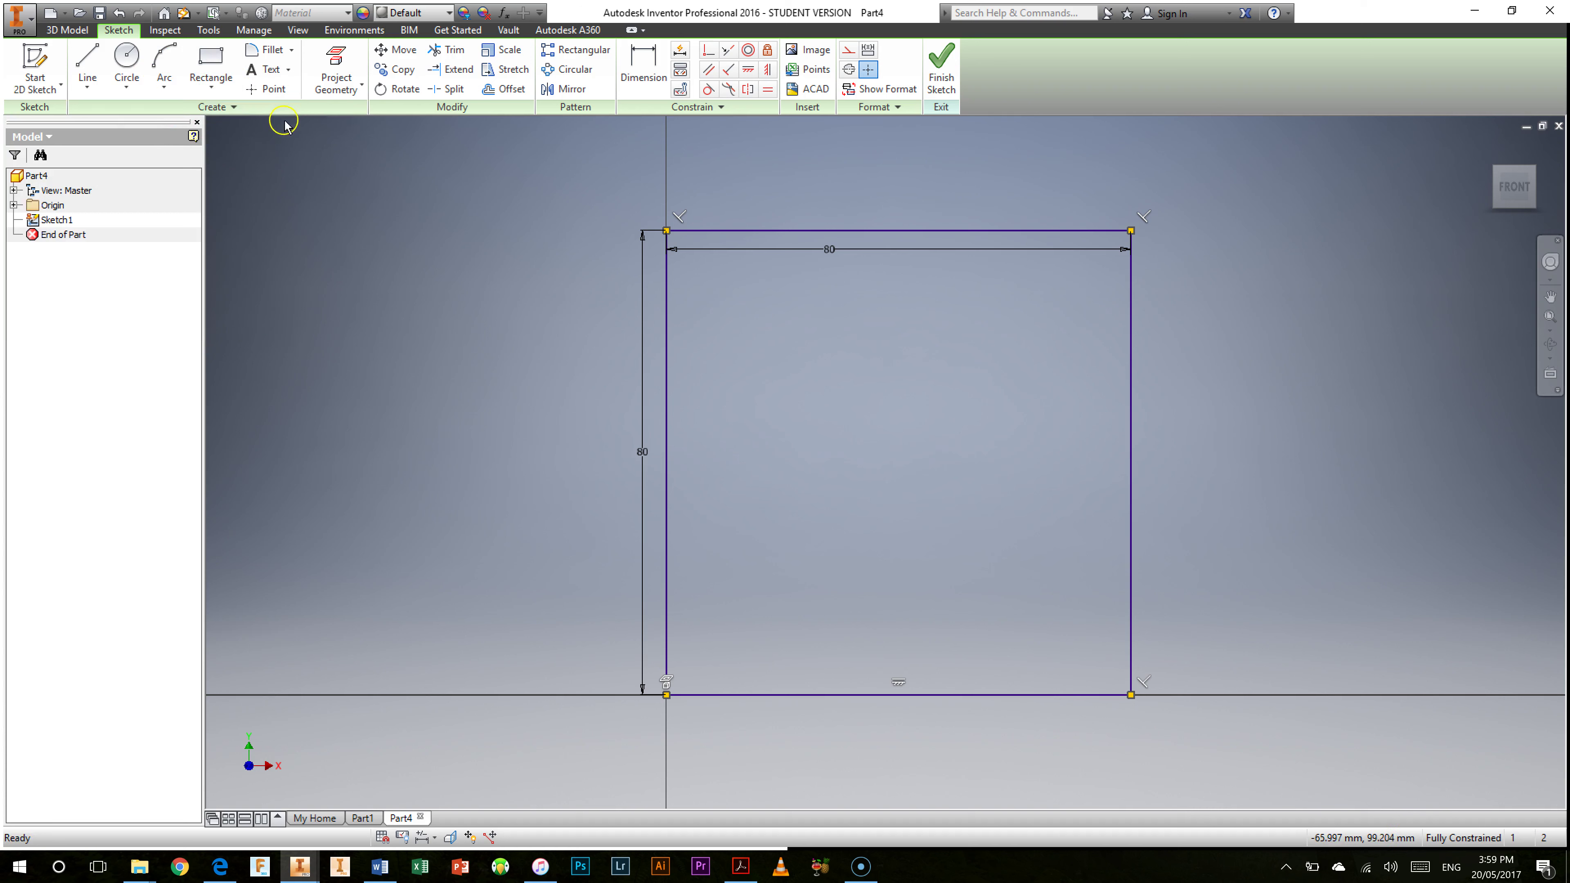
- Sketch four small two-point rectangles inside the 80 mm square, one near each corner without touching its edges
left_click(210, 62)
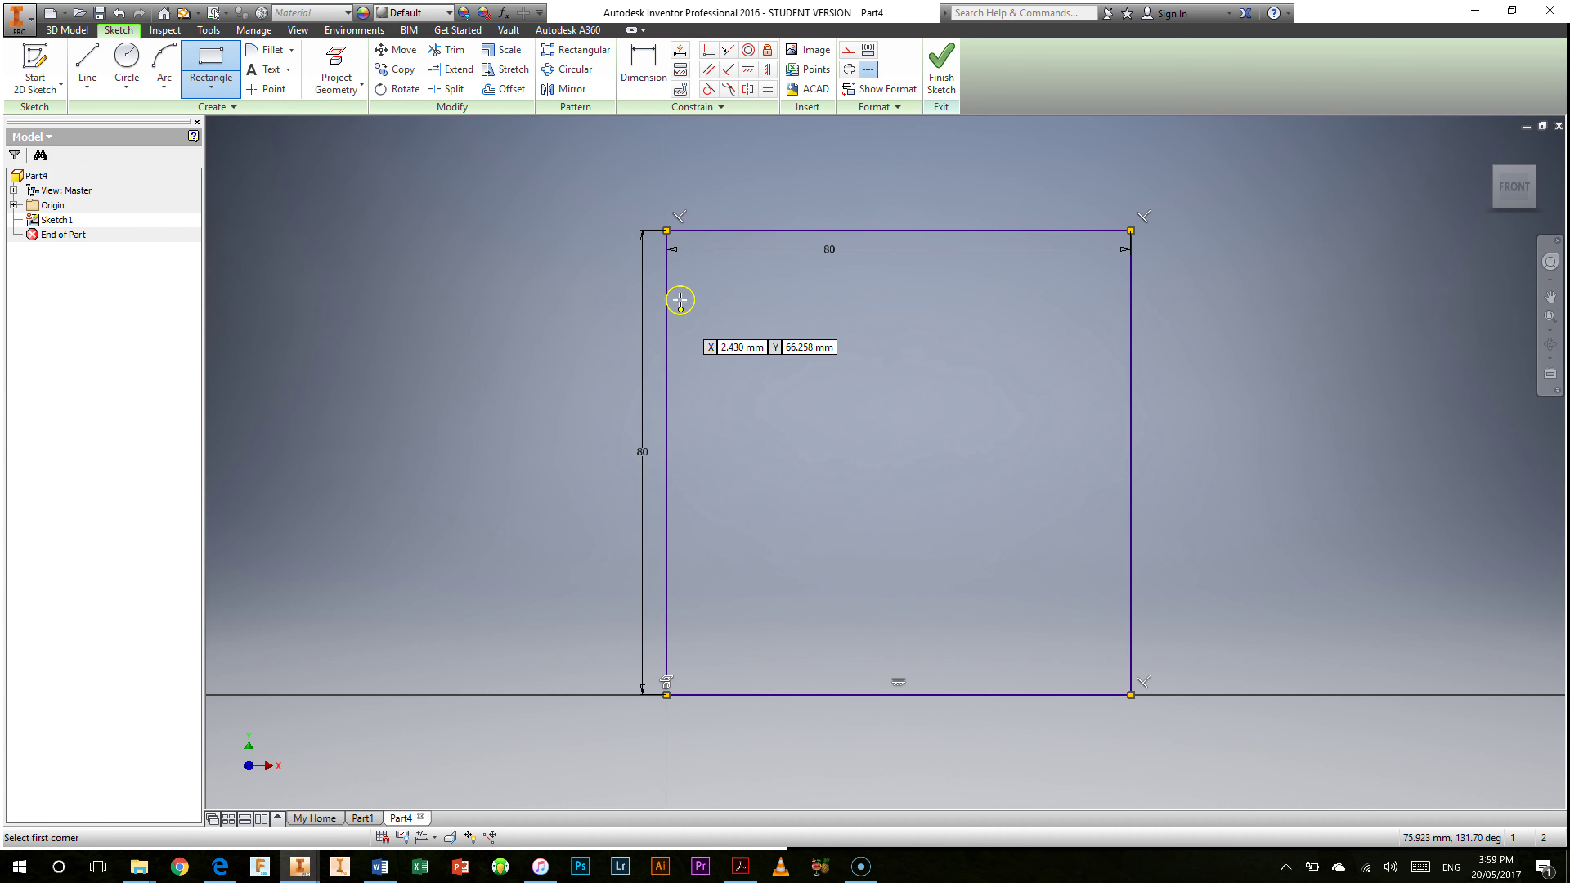
left_click(693, 268)
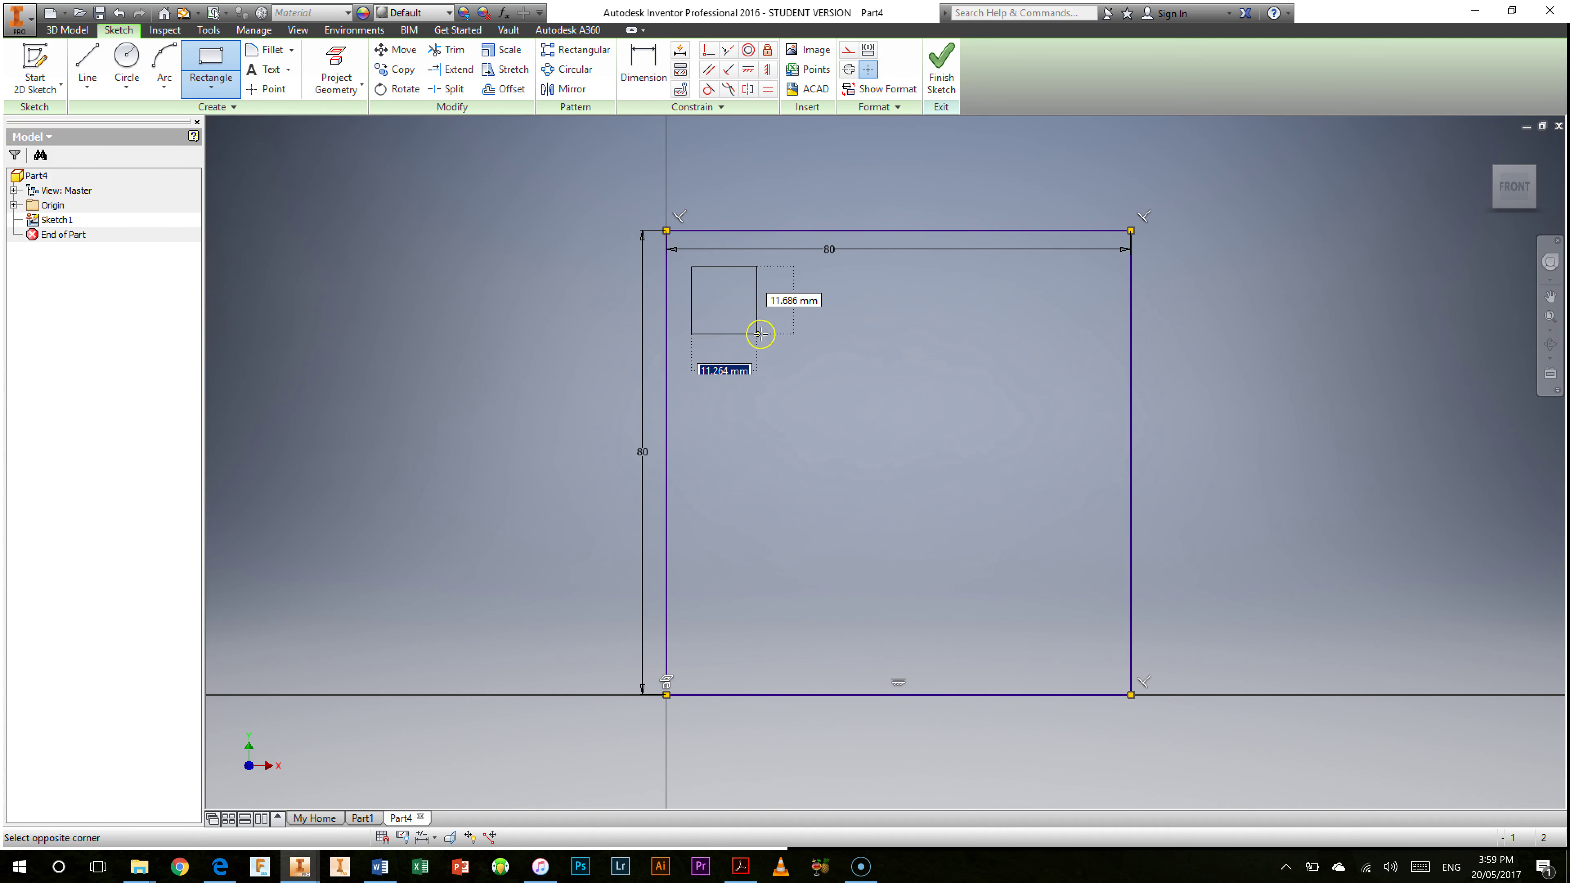
left_click(772, 342)
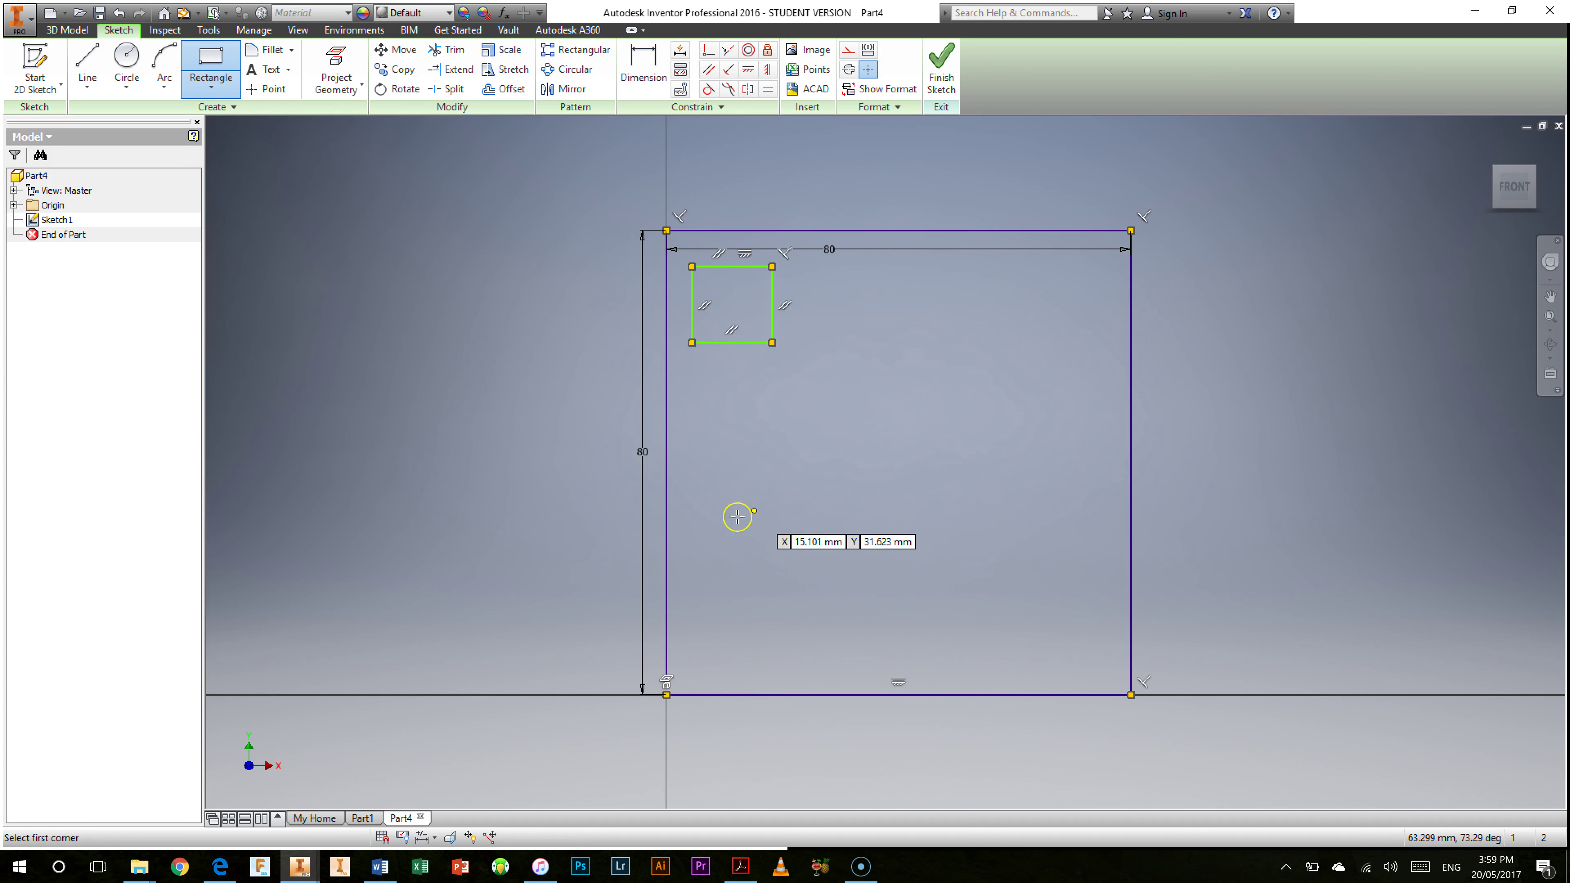
left_click(693, 573)
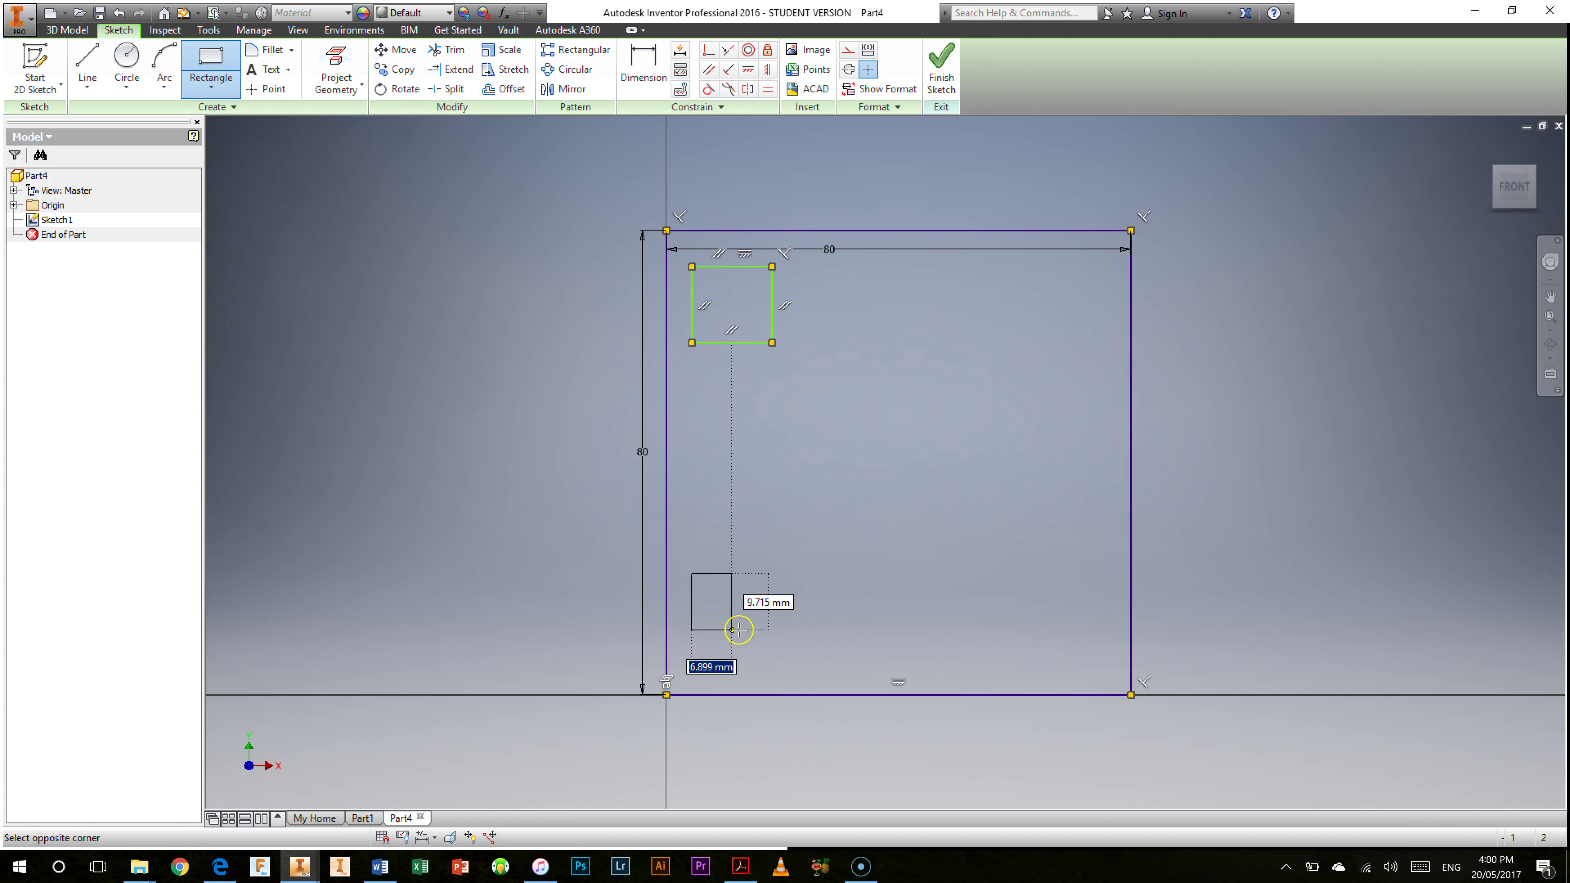
left_click(772, 642)
left_click(1006, 266)
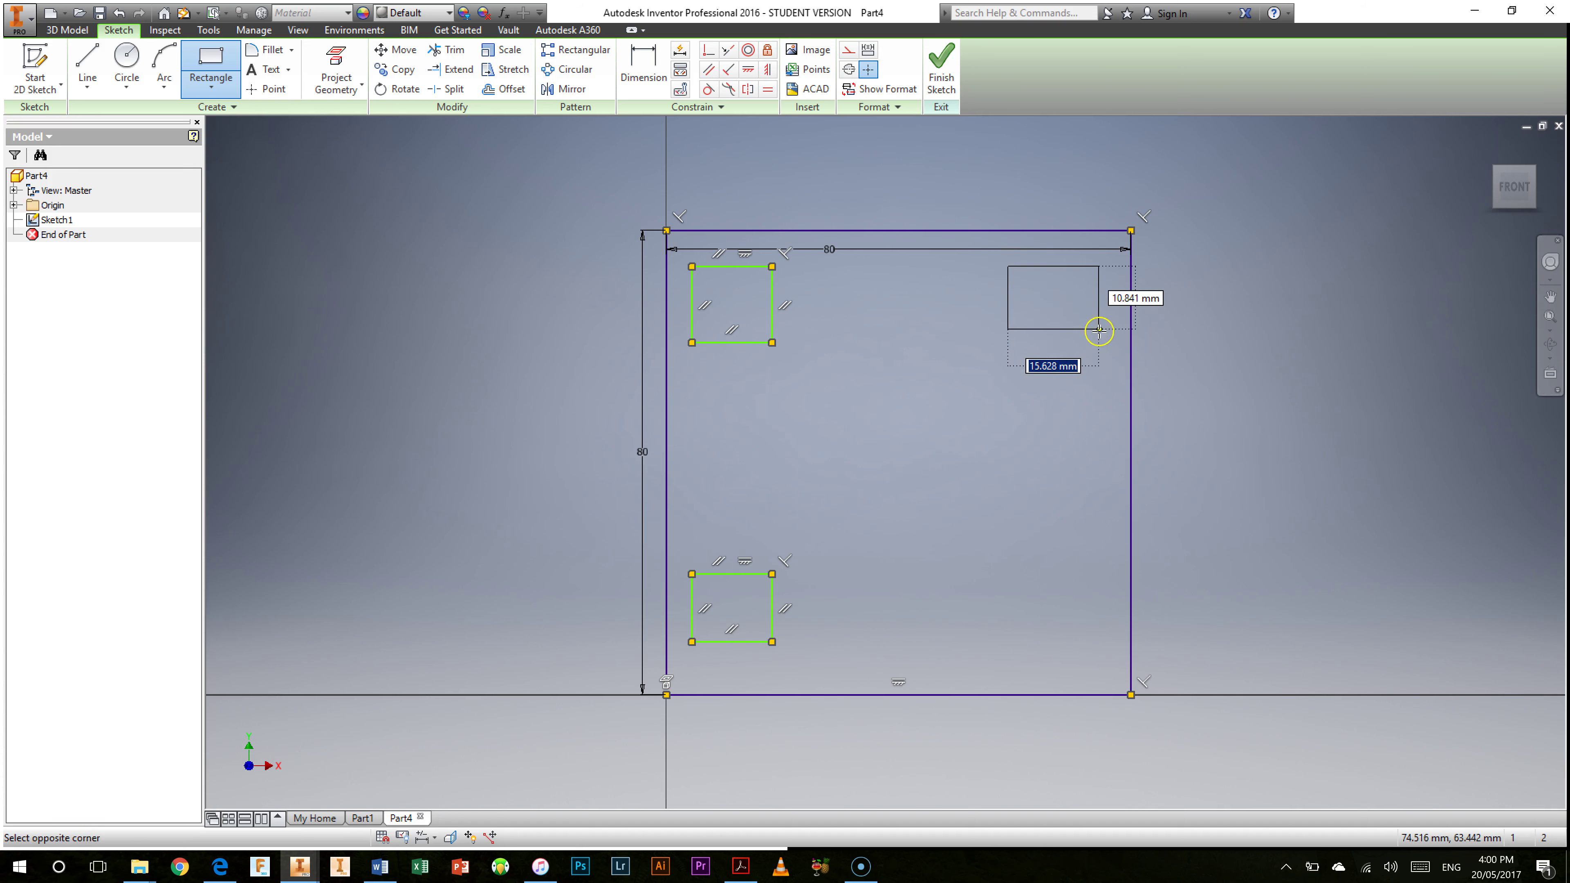
left_click(1092, 343)
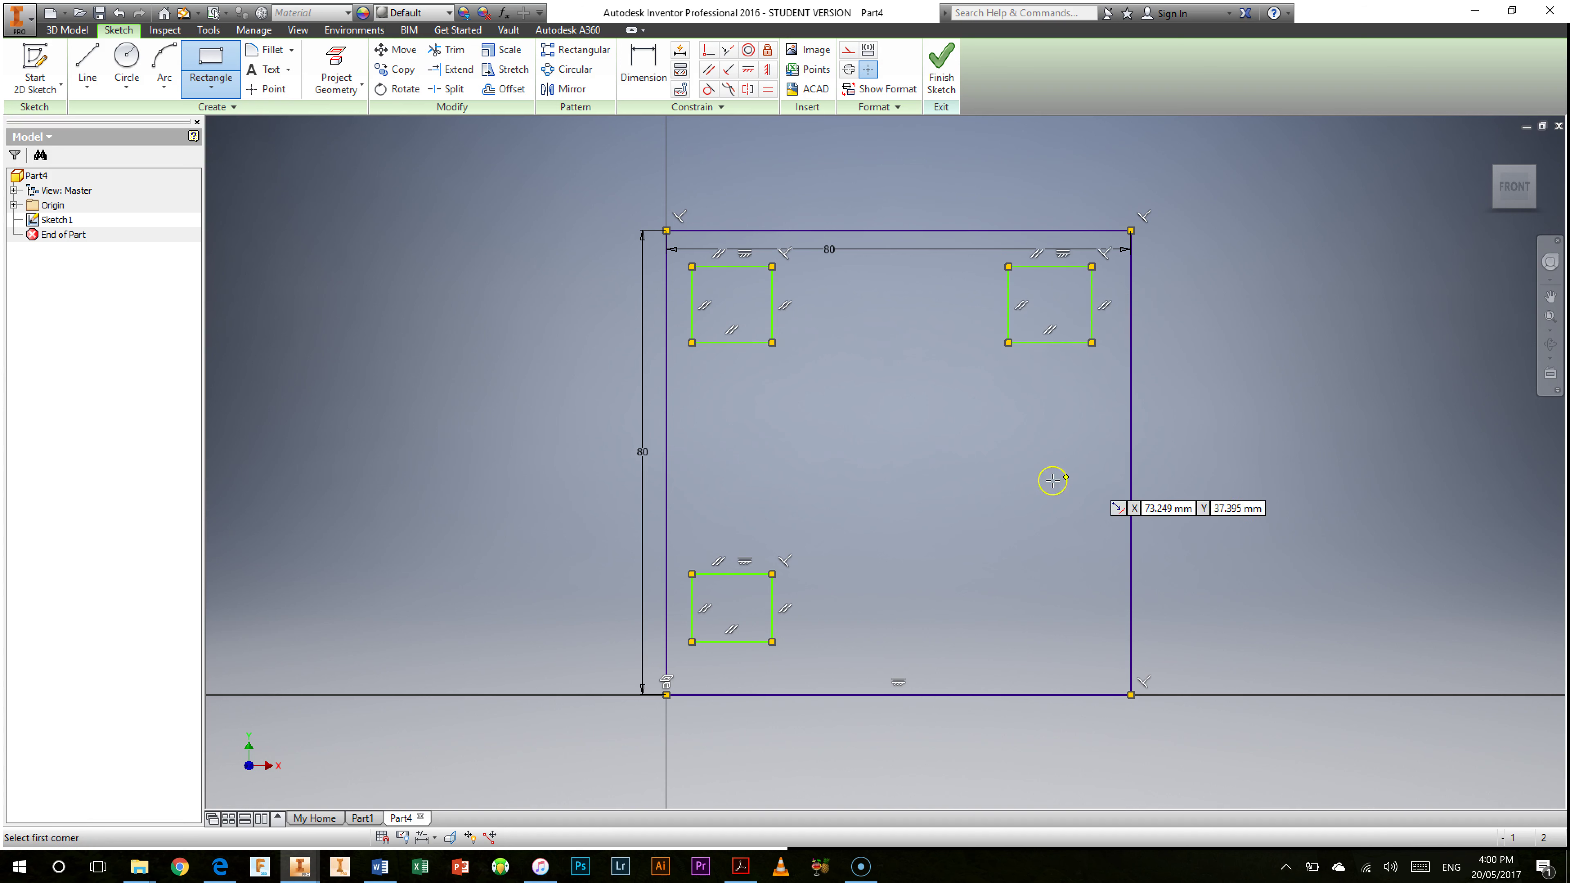
left_click(1002, 567)
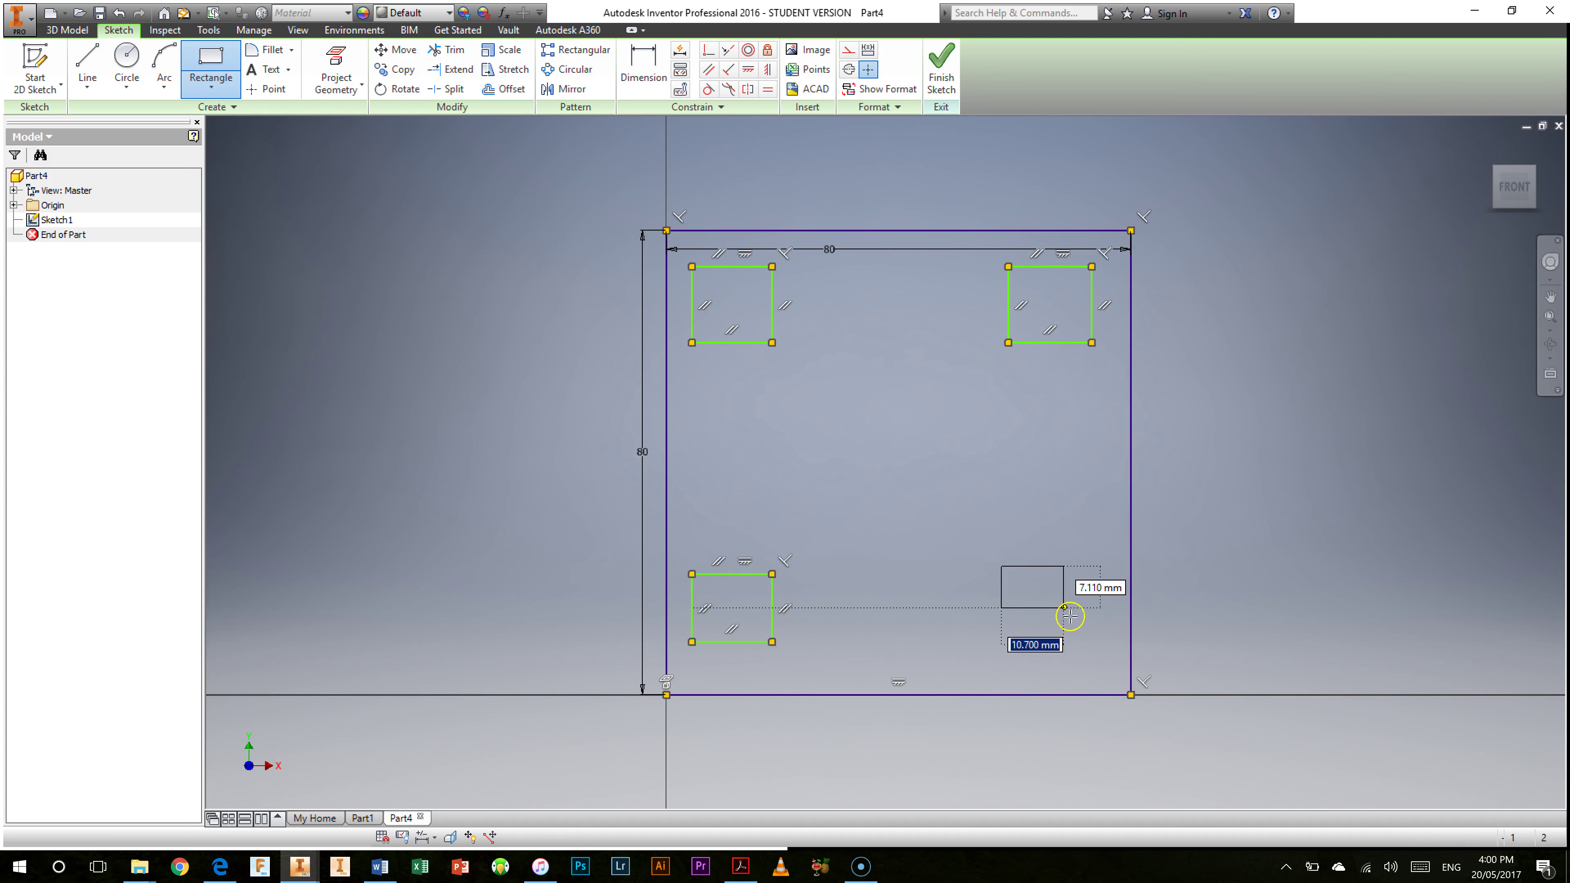
left_click(1091, 642)
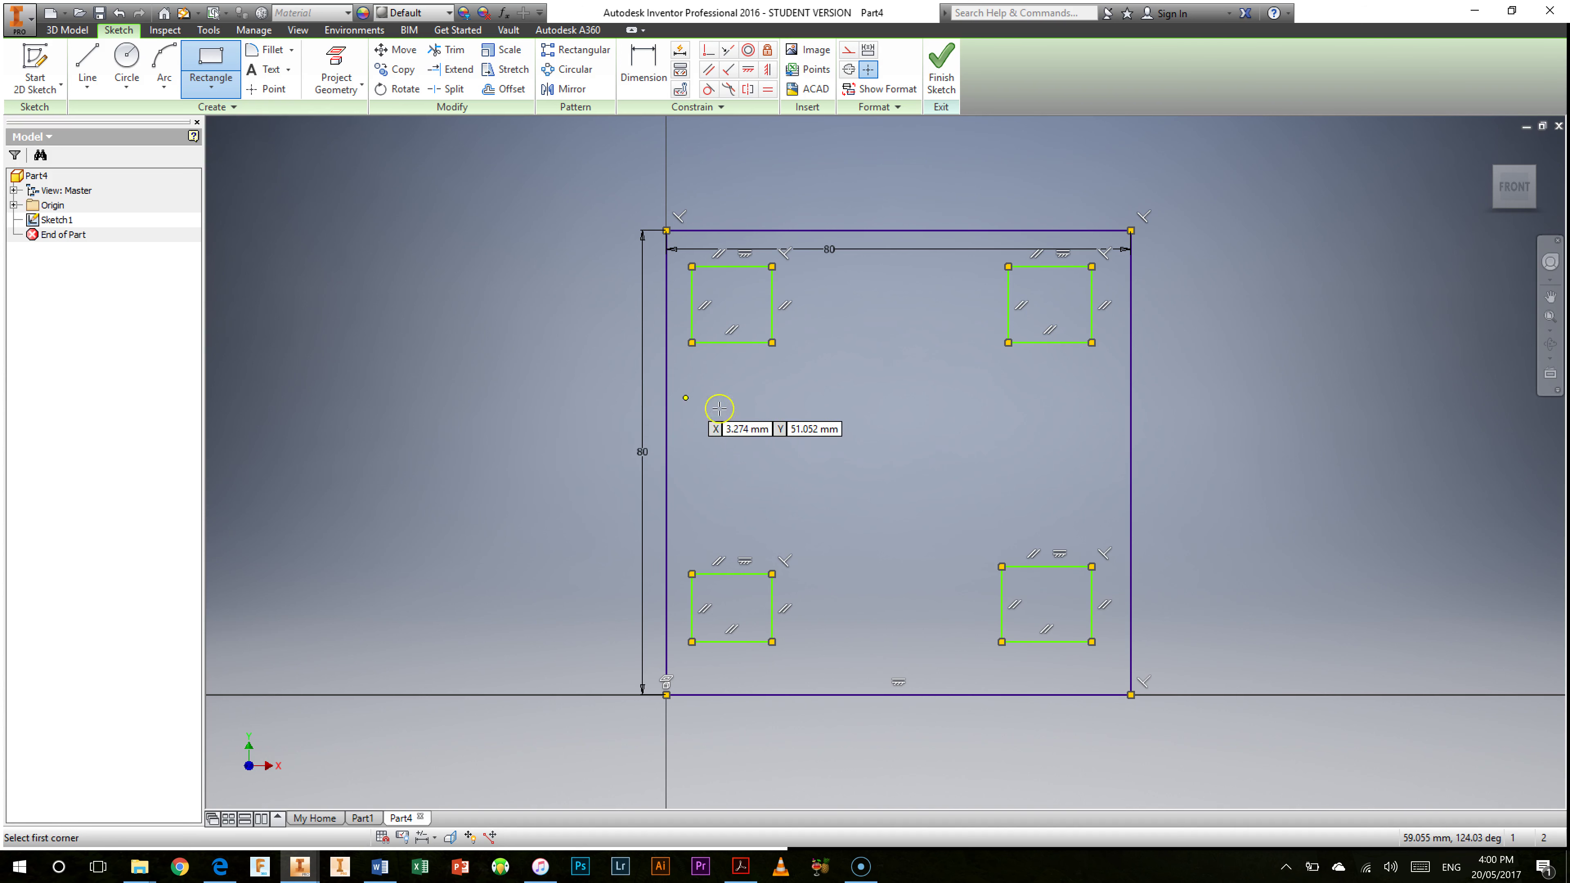
- Sketch a tall two-point rectangle between the corner rectangles, aligned with their upper top edges and lower bottom edges
left_click(835, 266)
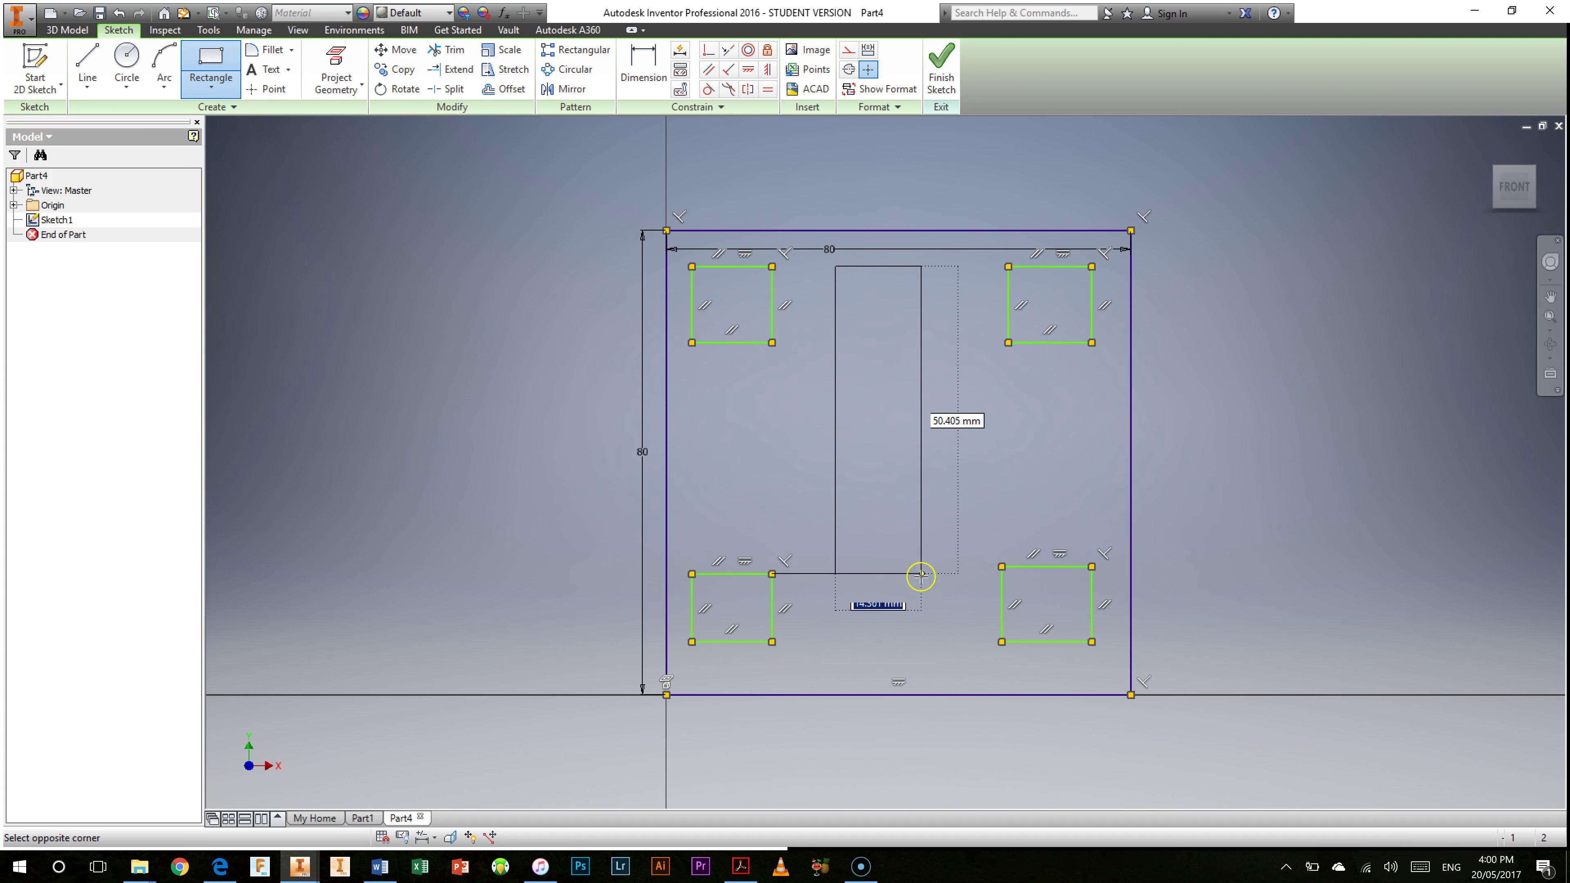
left_click(943, 642)
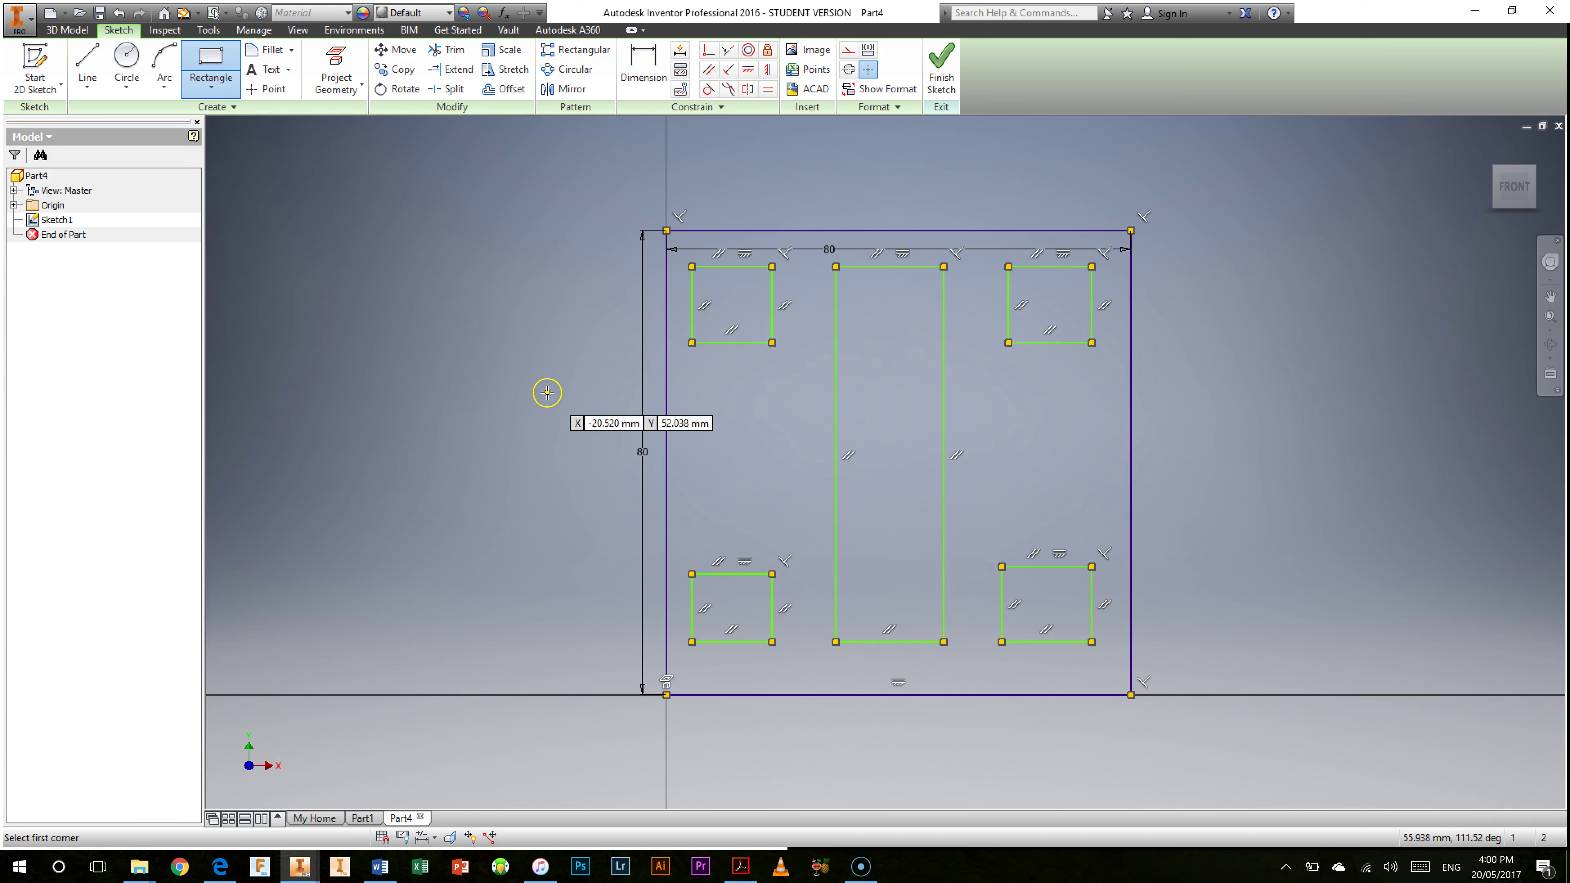
right_click(548, 353)
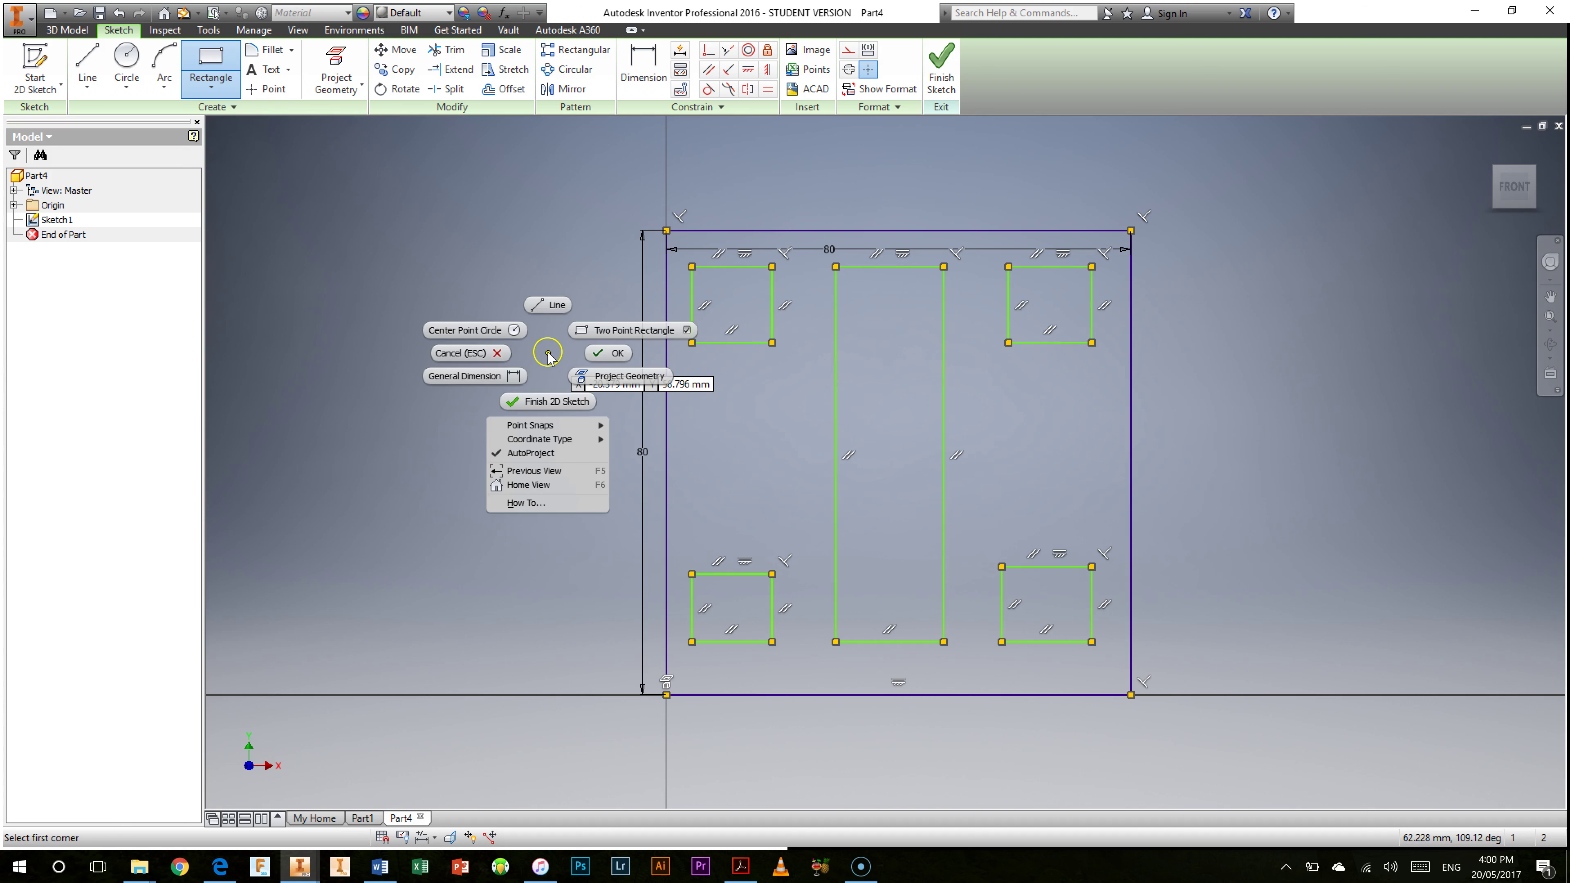
left_click(596, 358)
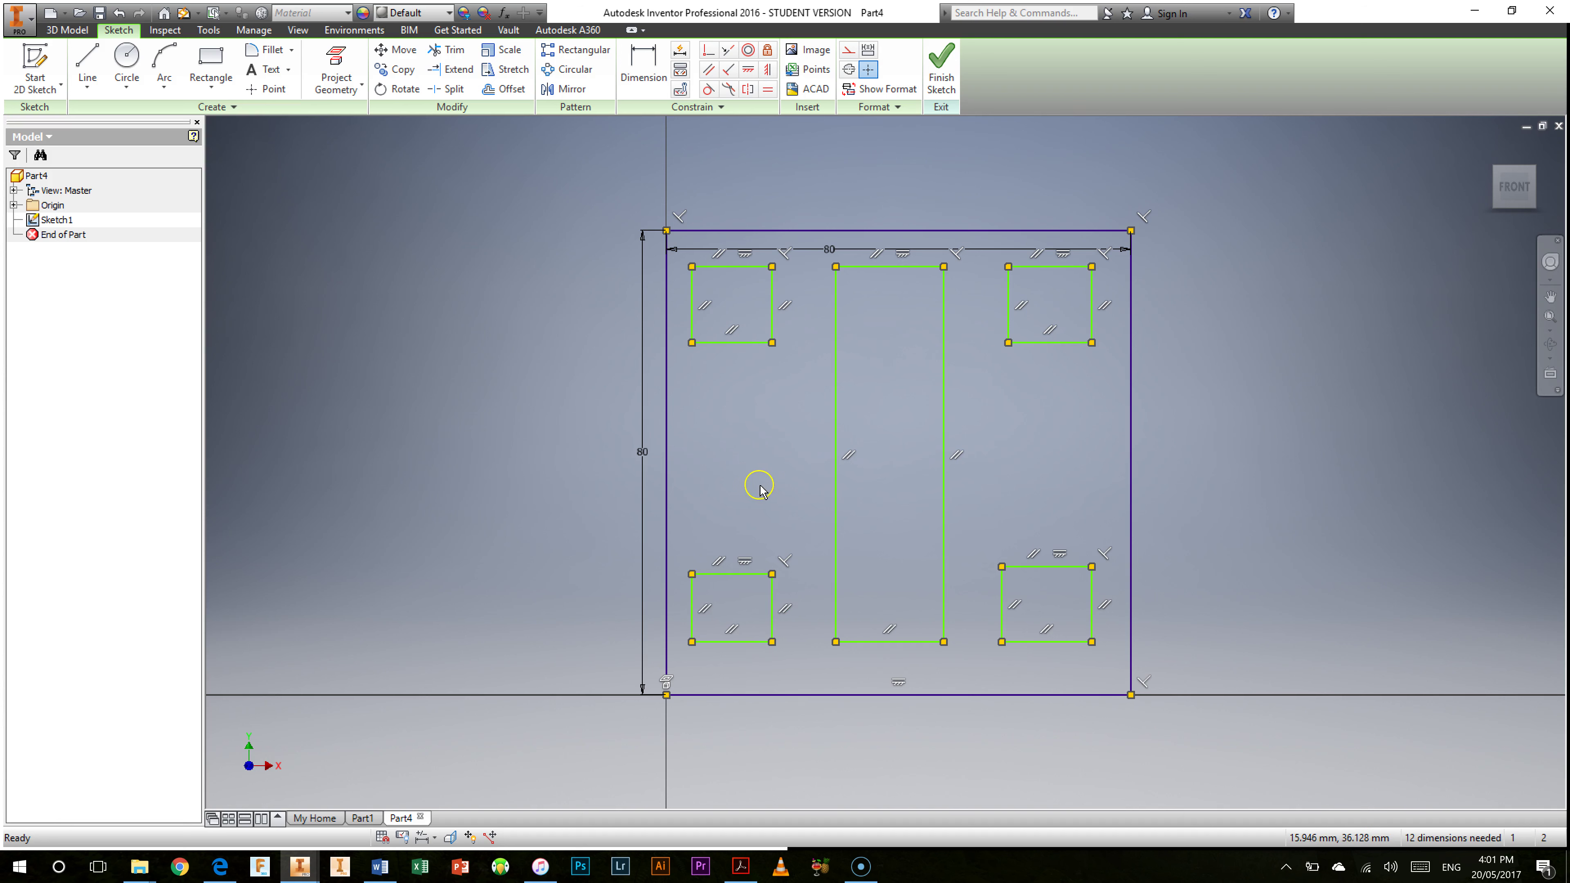
left_click(650, 69)
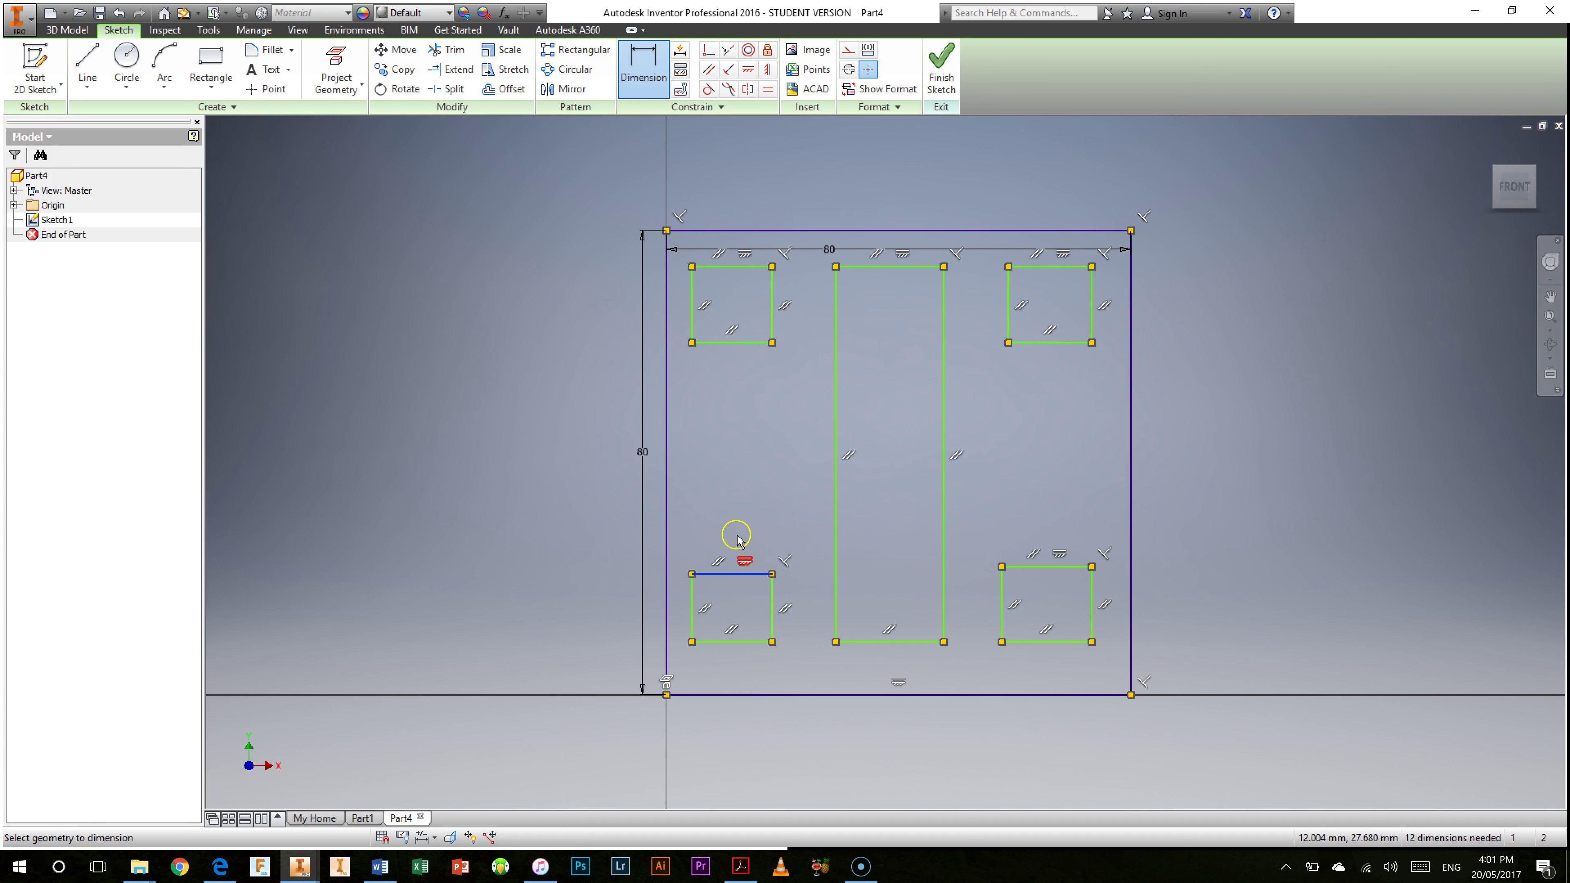
right_click(595, 449)
left_click(635, 455)
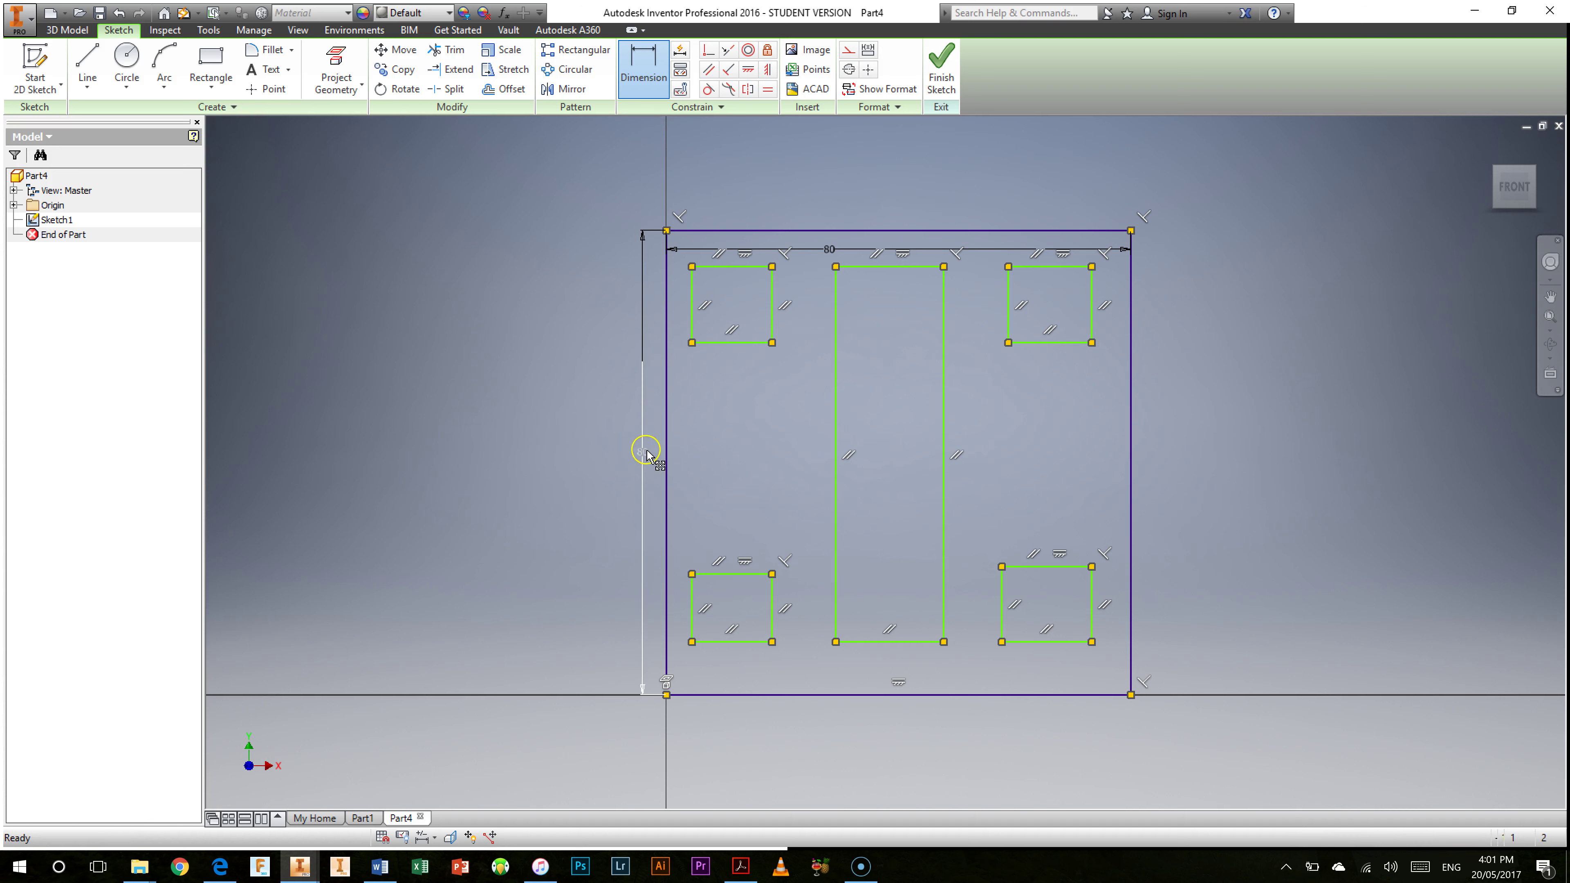
right_click(561, 317)
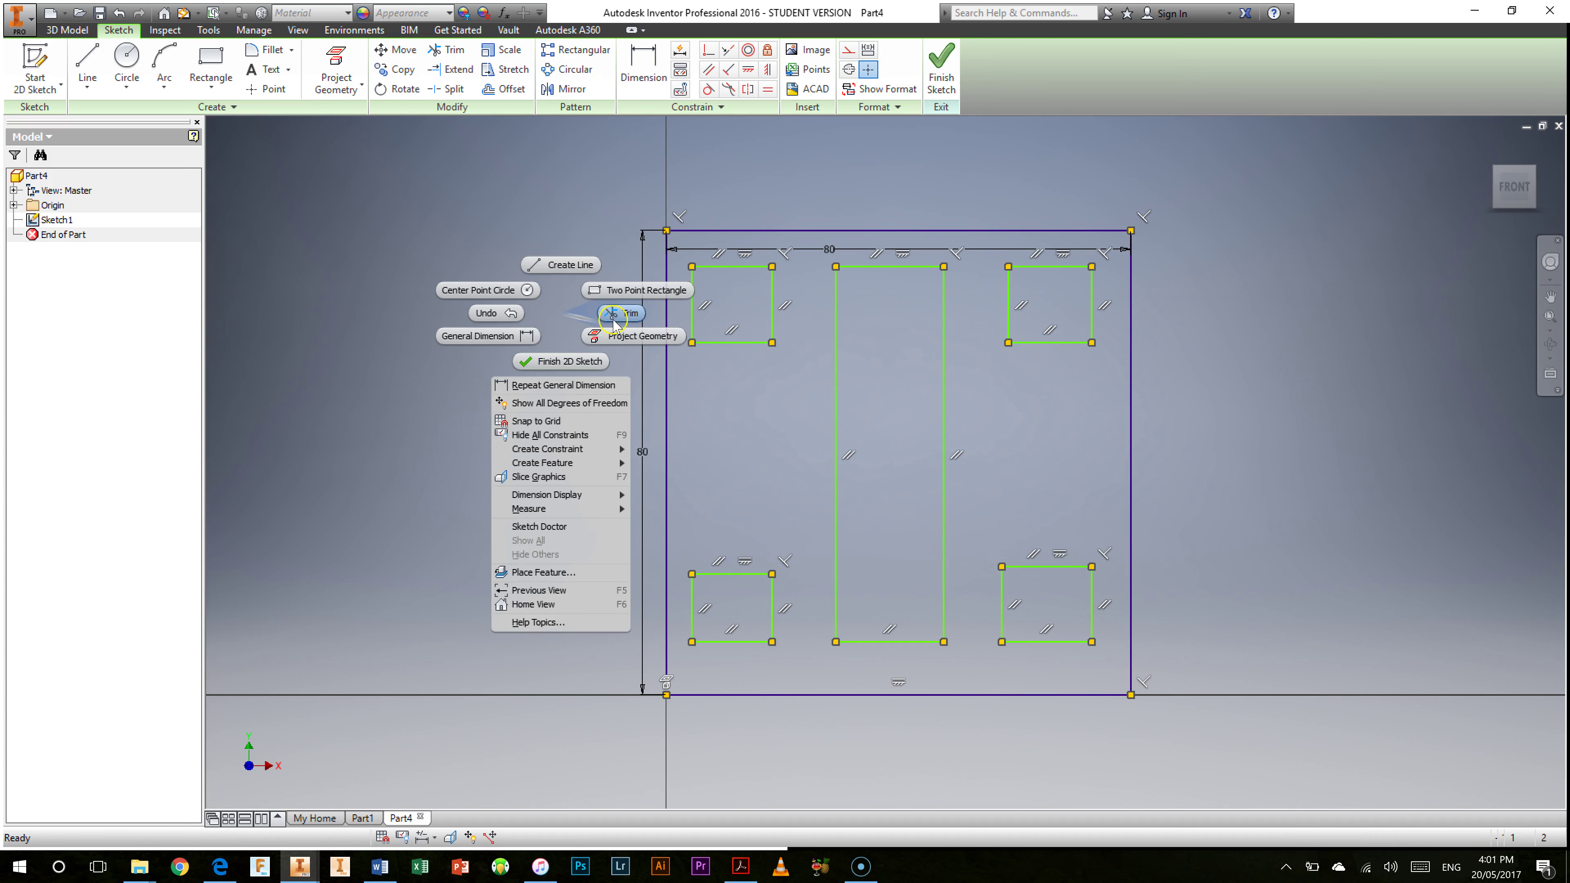
left_click(656, 64)
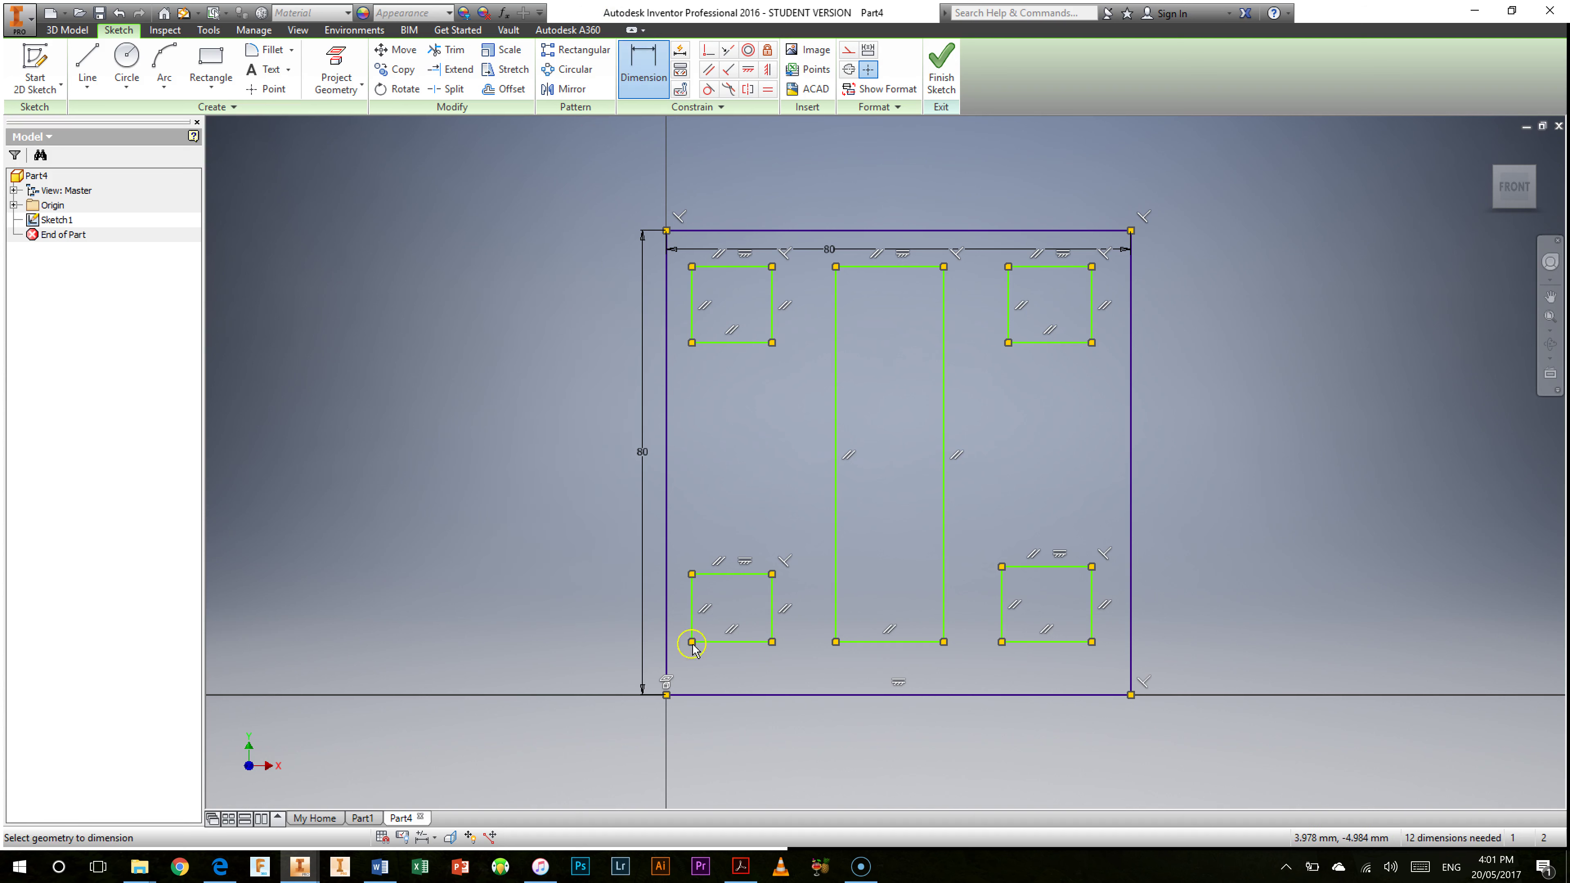
left_click(695, 614)
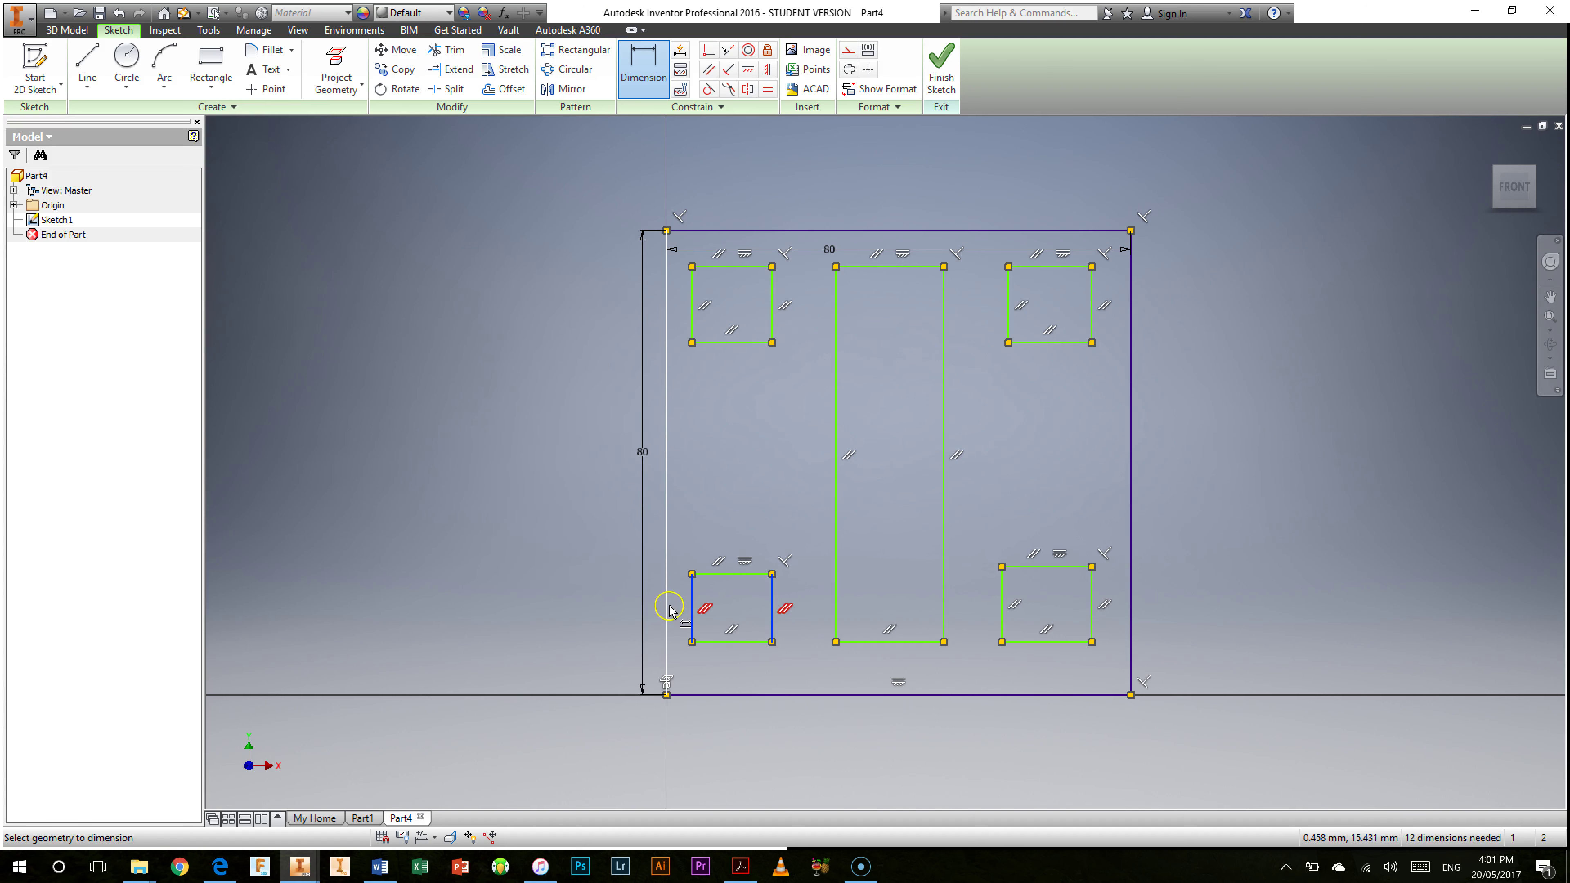
left_click(692, 647)
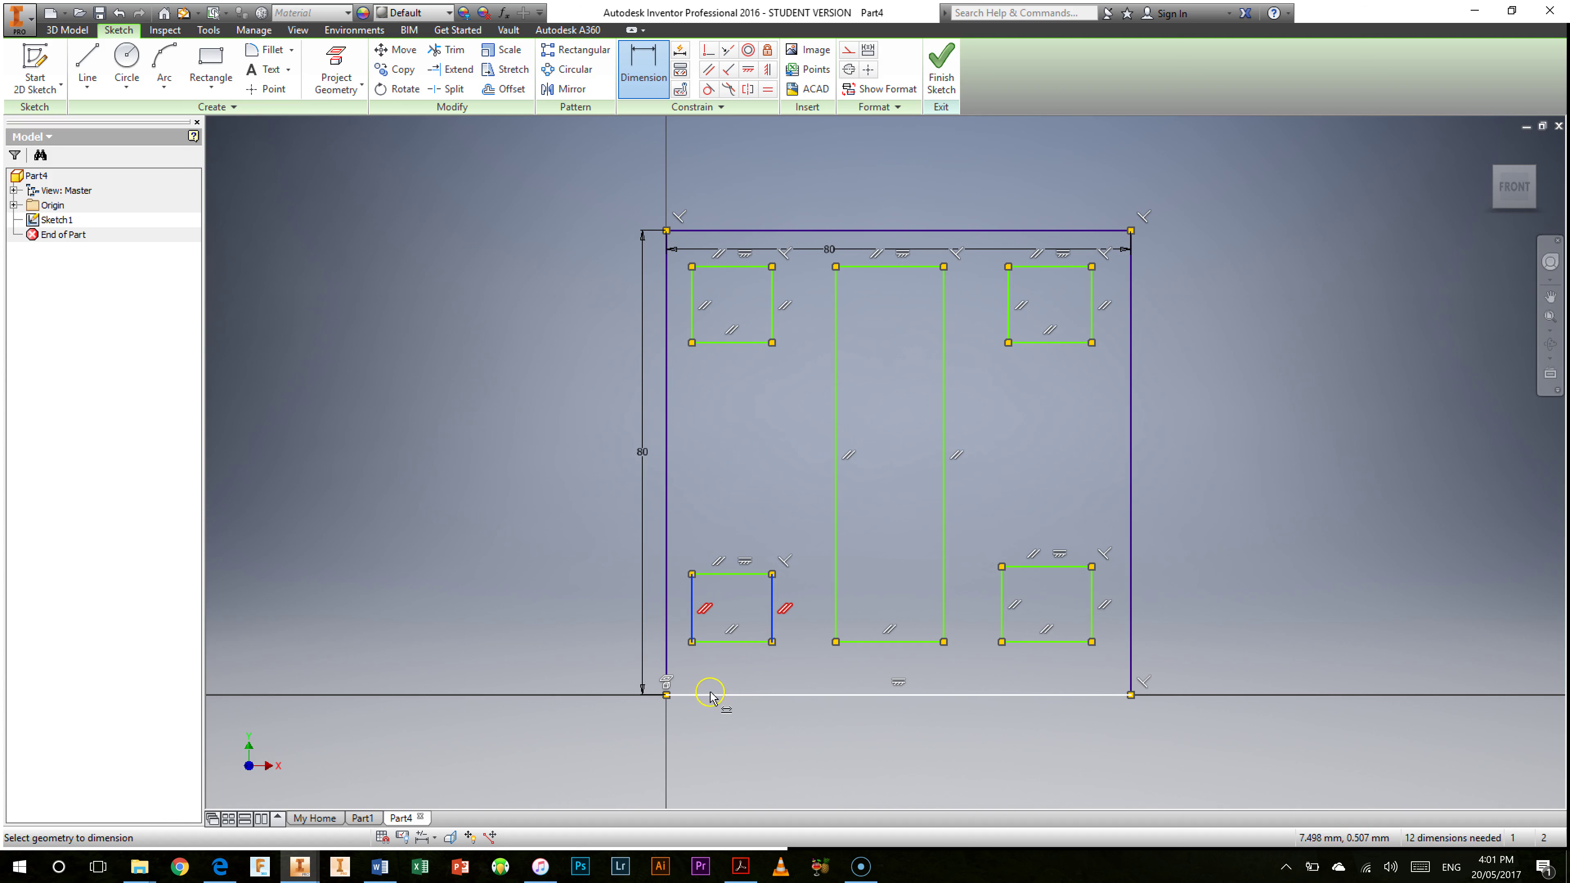
right_click(747, 507)
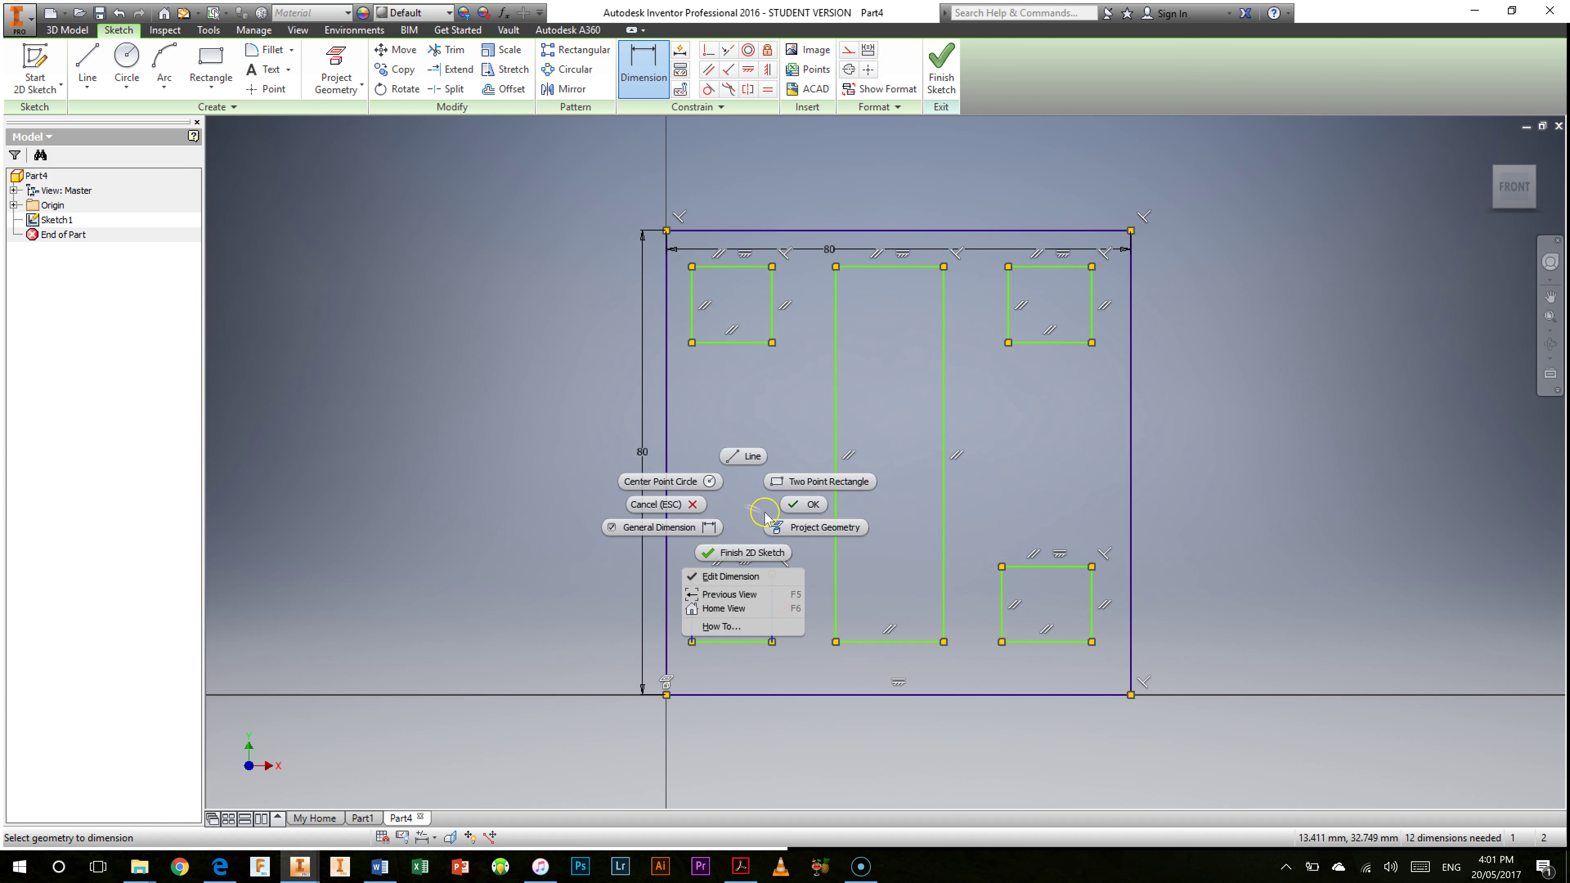
left_click(792, 513)
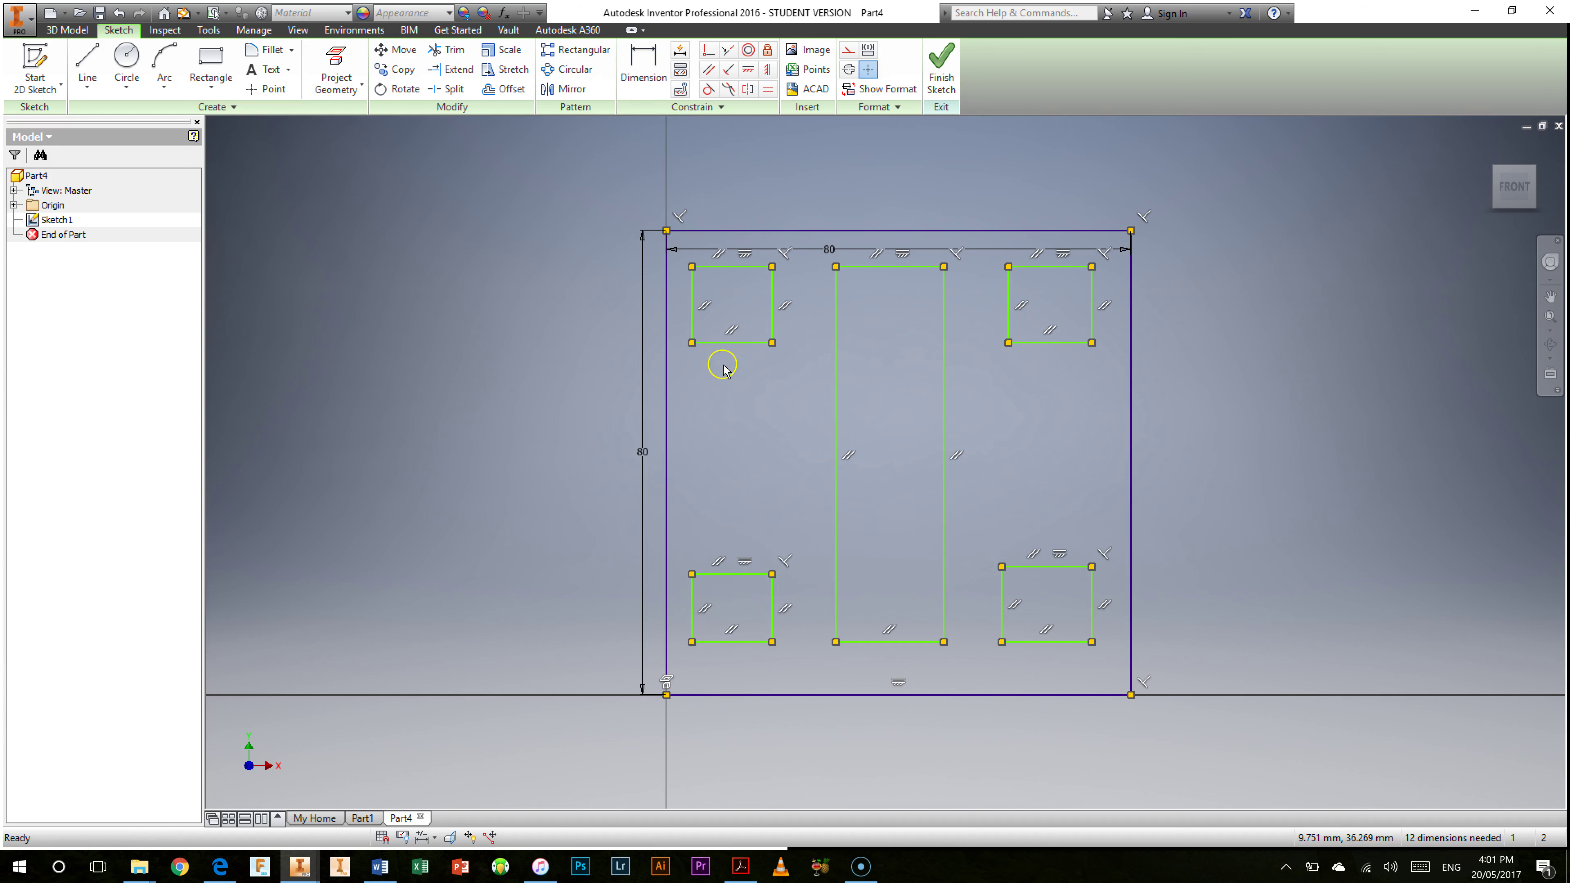
- Dimension the height of the lower-left small rectangle to 15 mm between its two left corner points
key("d")
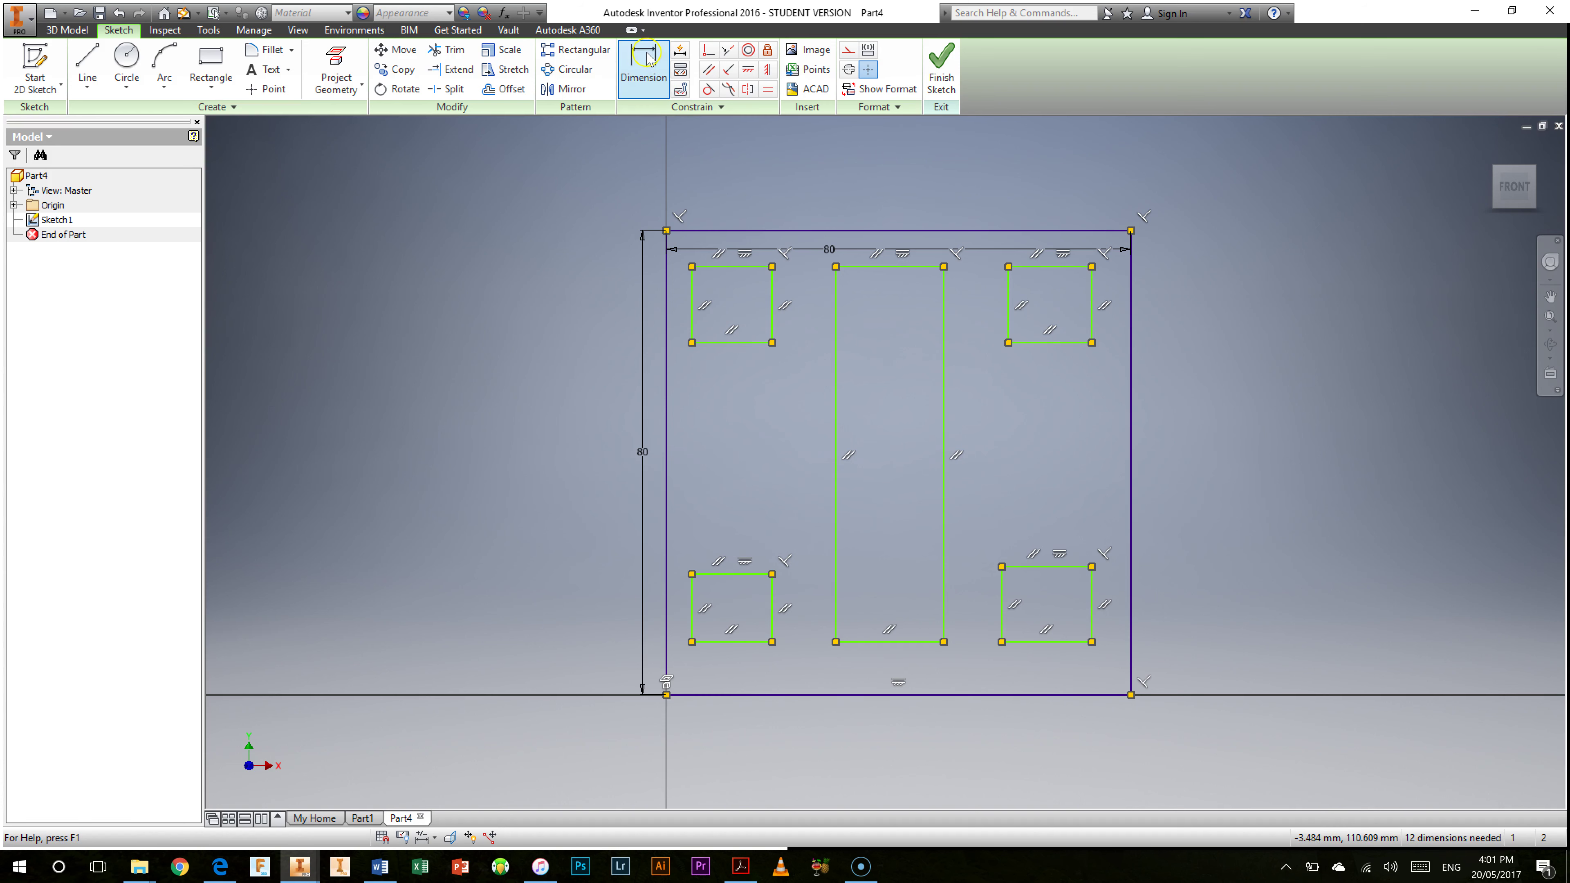
left_click(645, 62)
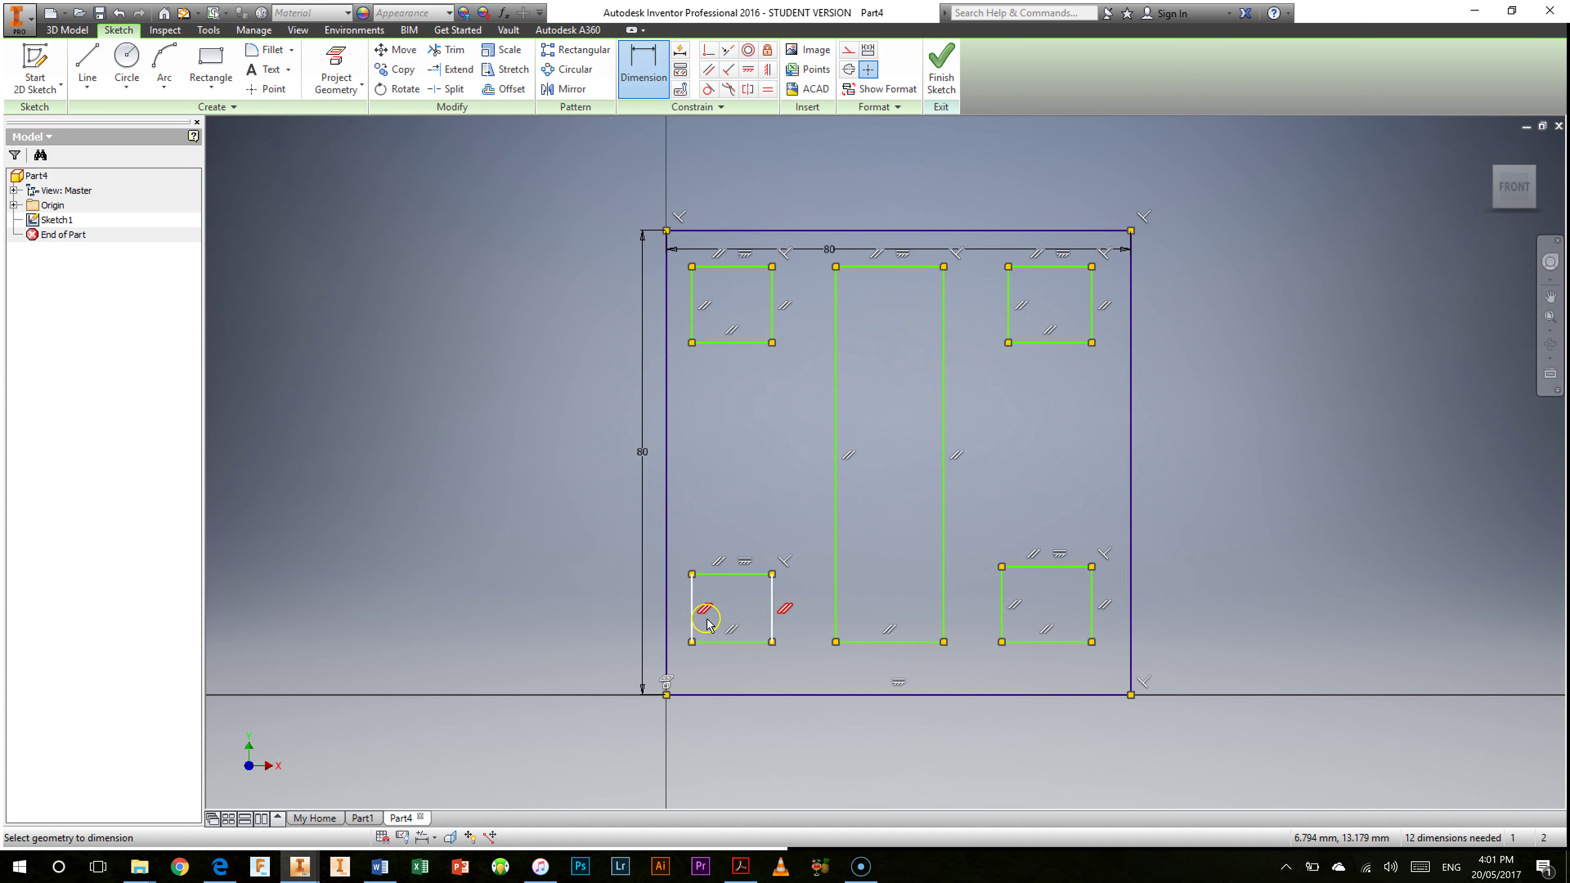
left_click(691, 642)
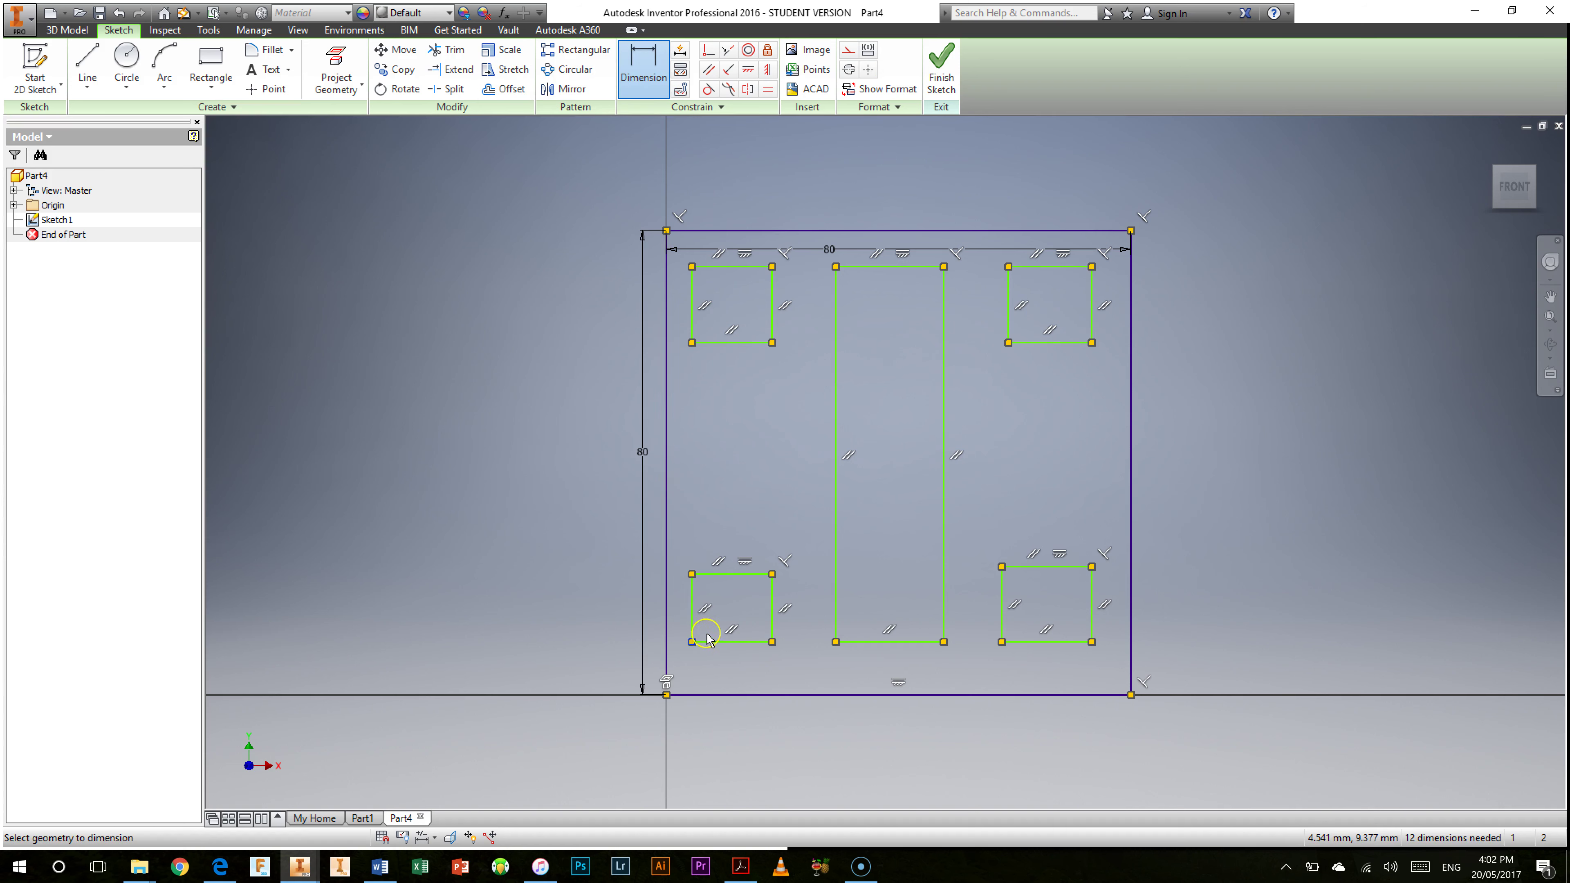
left_click(692, 574)
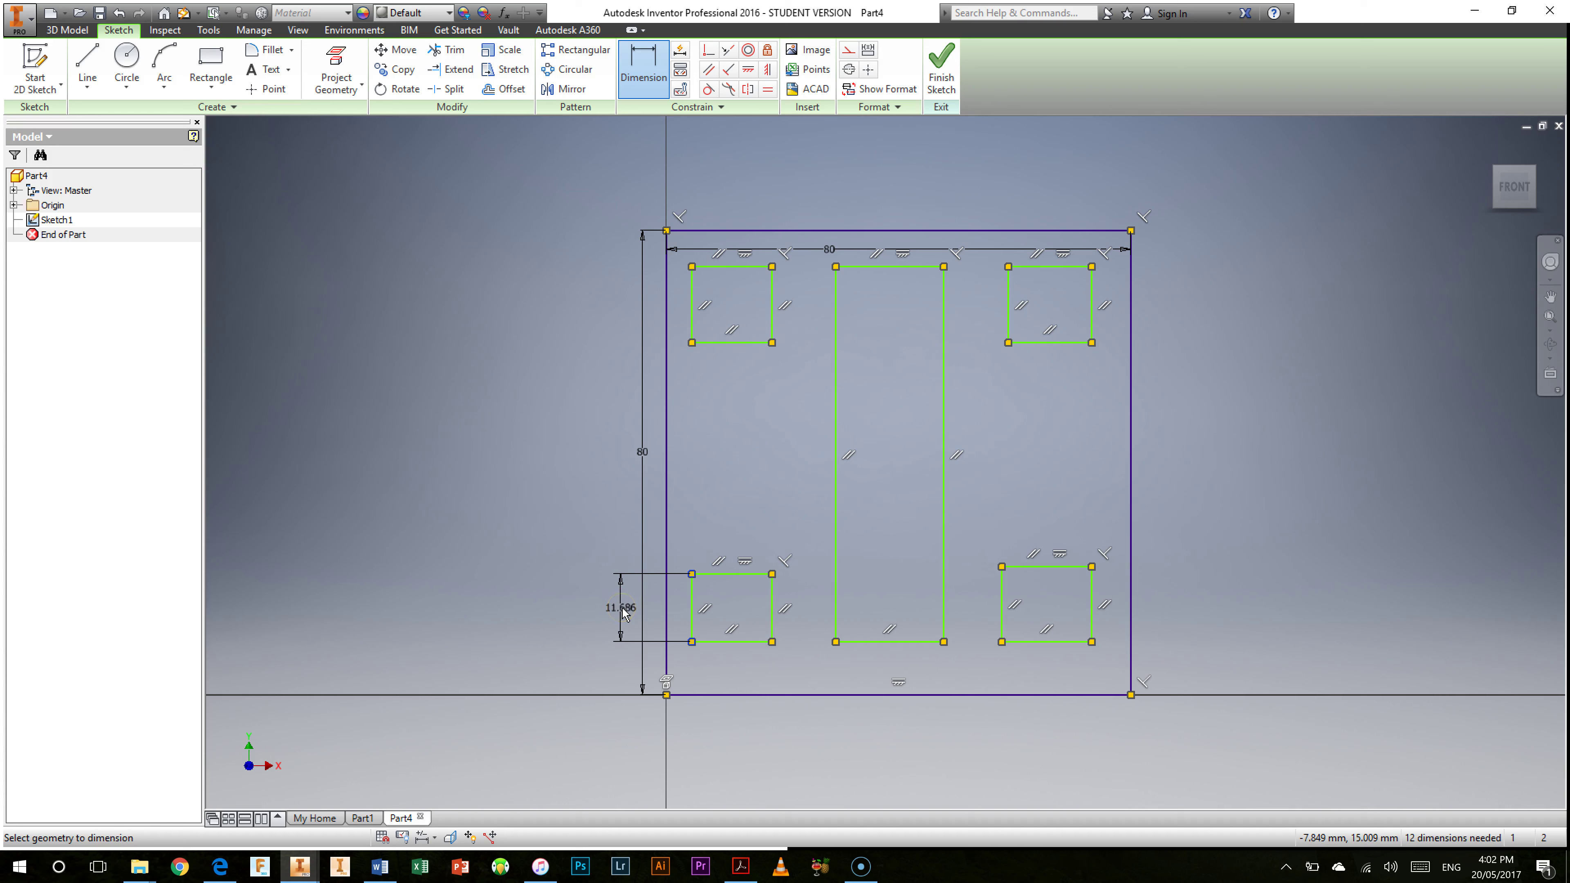
left_click(622, 612)
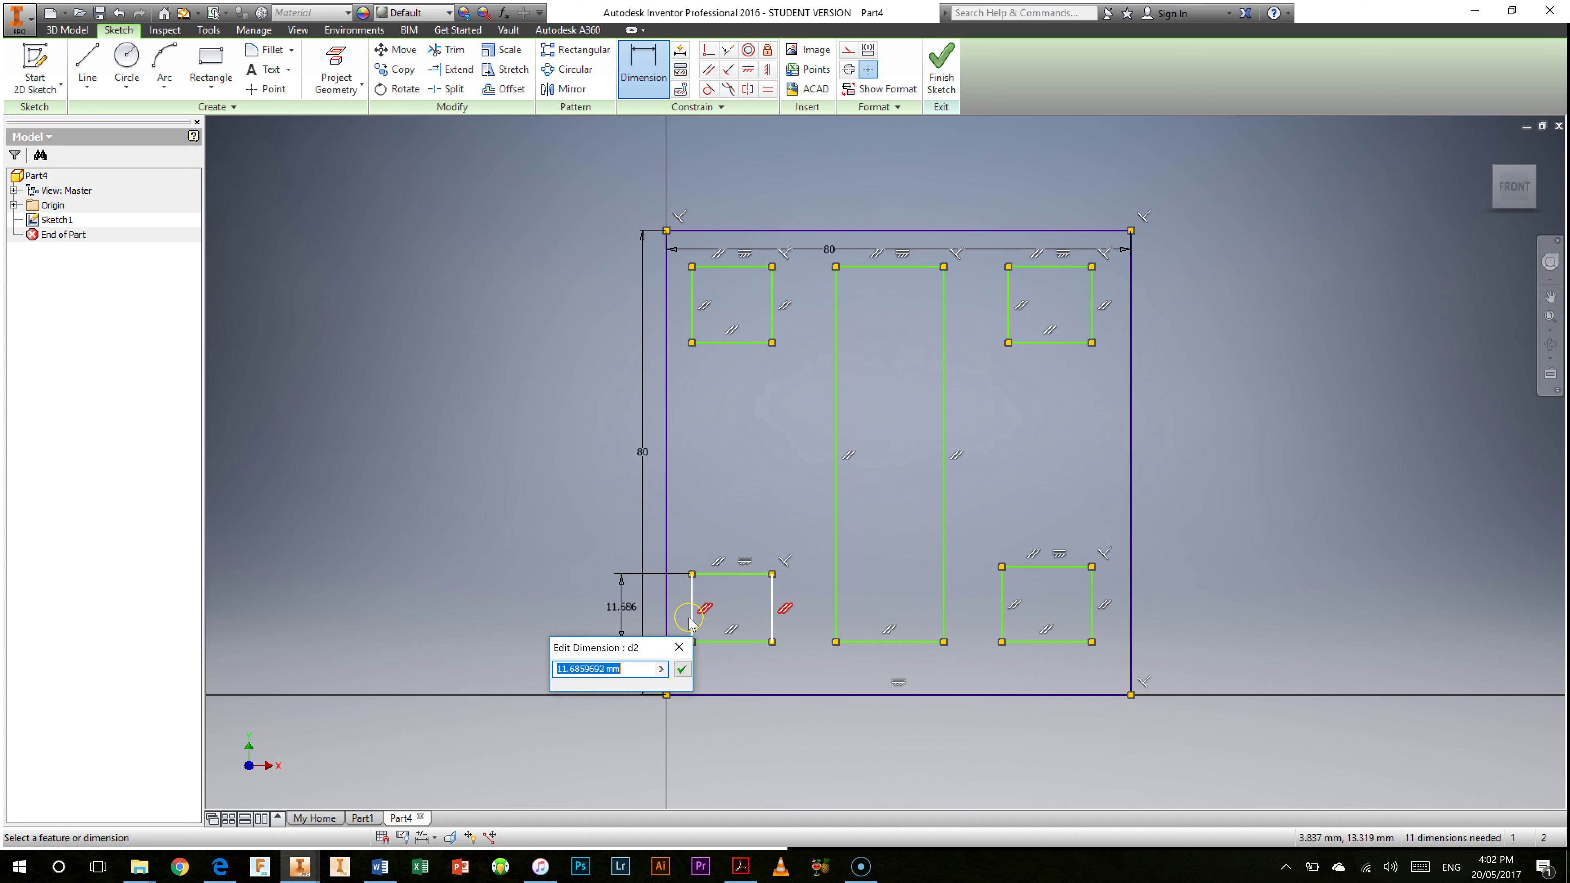
type("15")
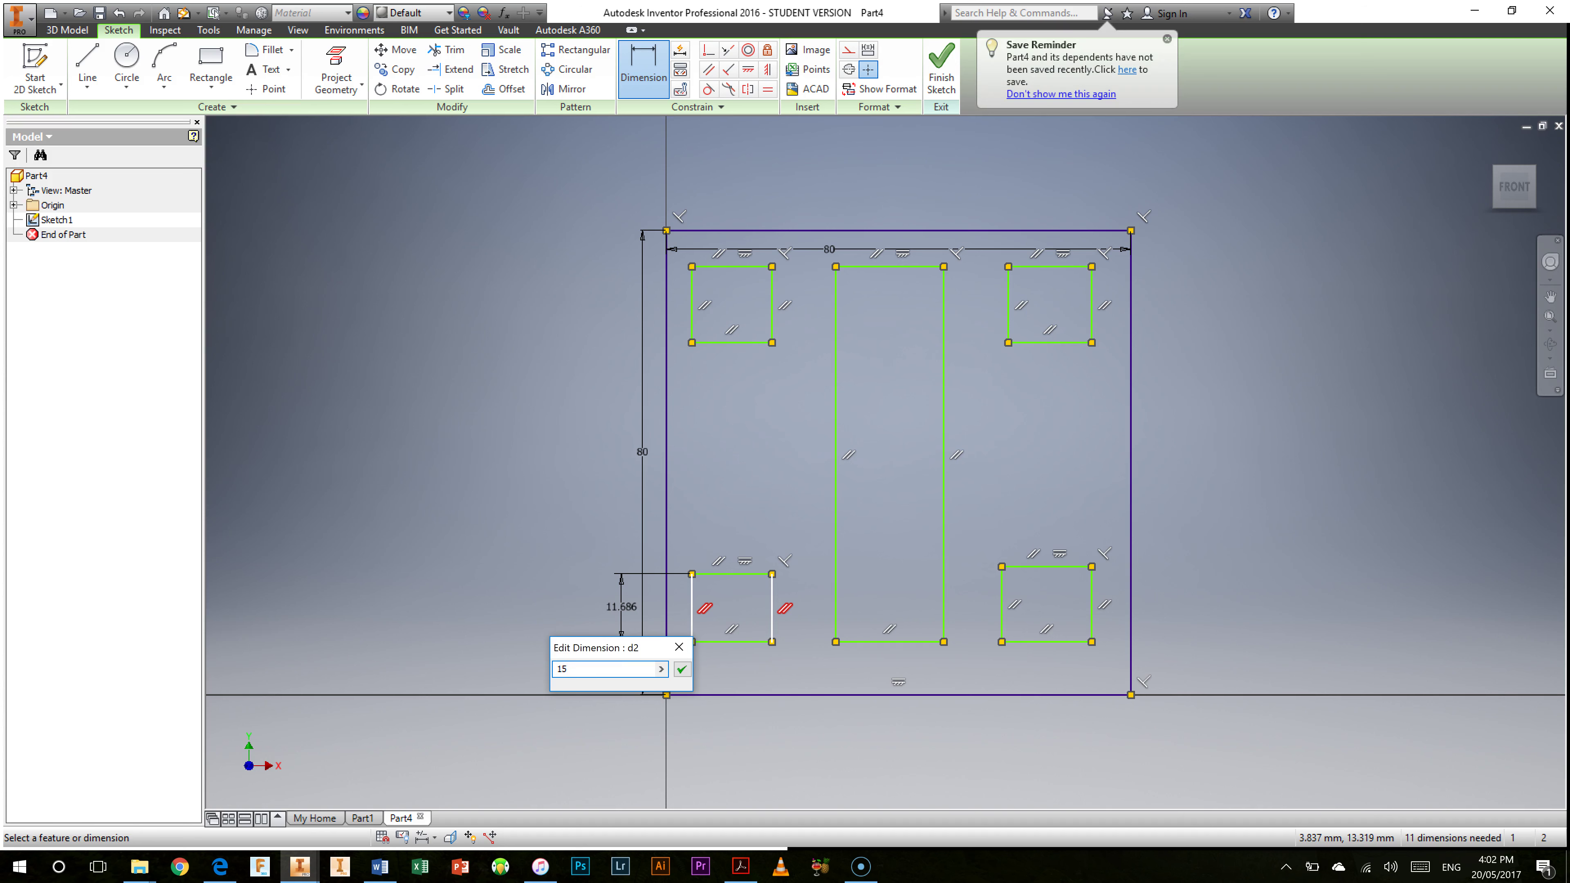
key("Return")
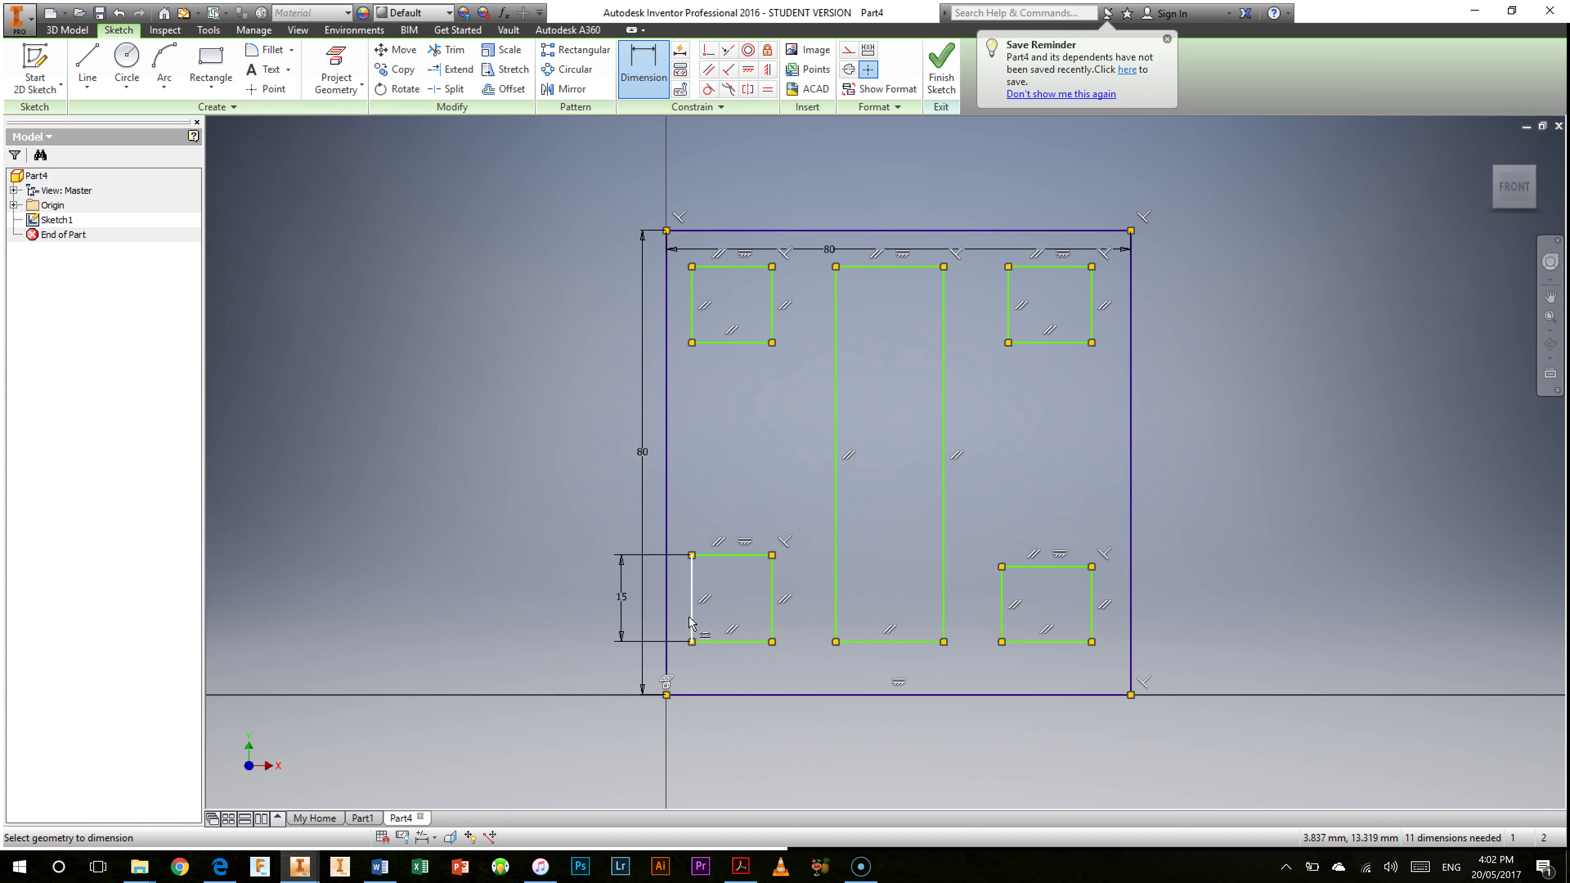
left_click(684, 624)
left_click(649, 459)
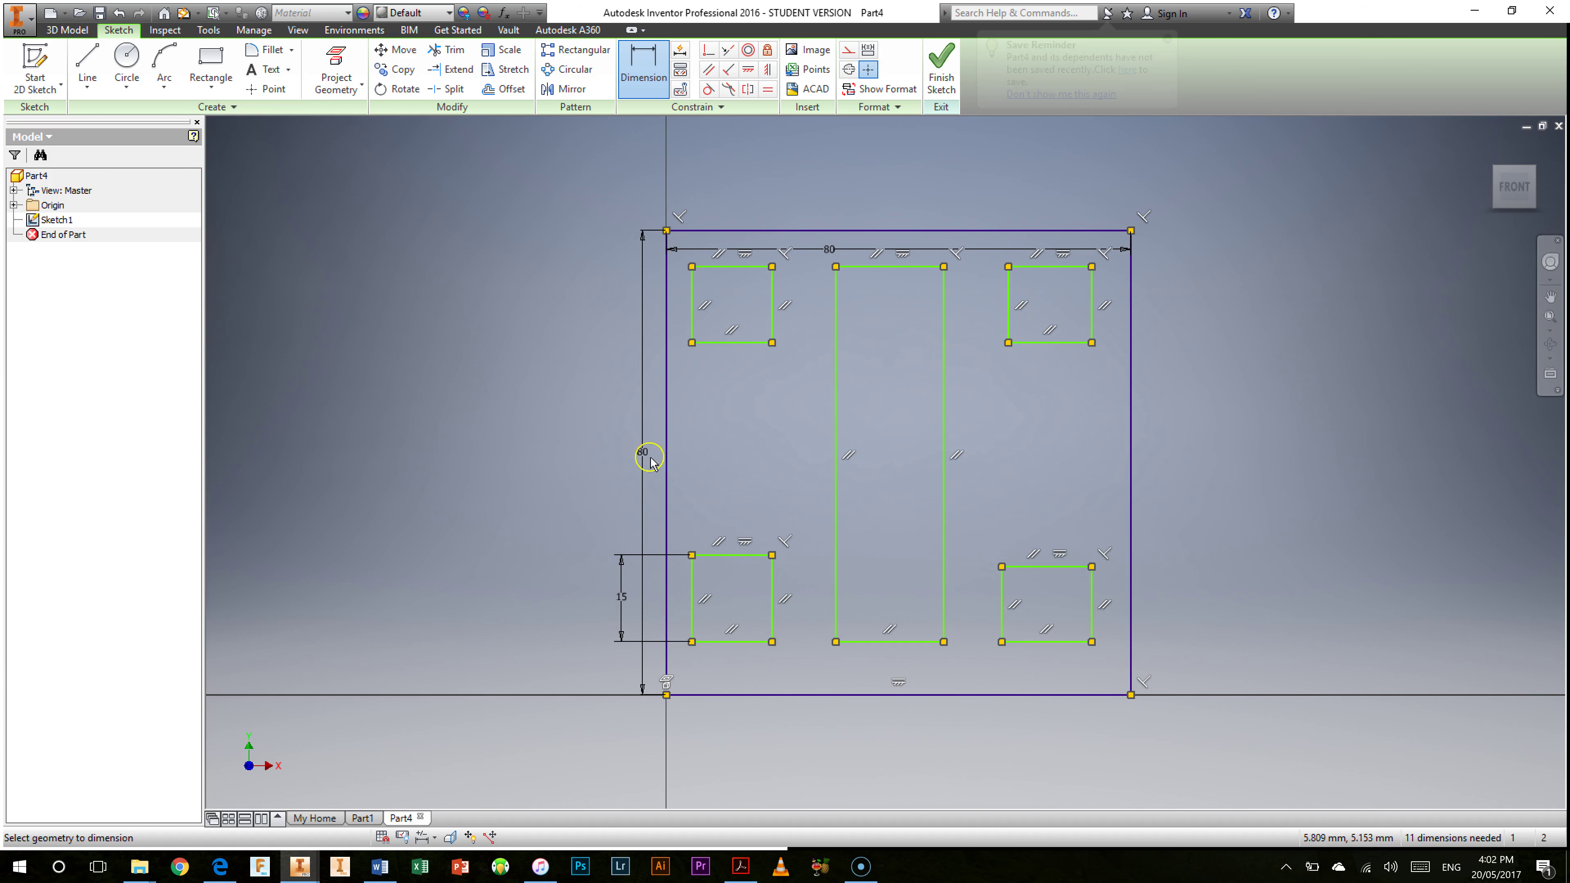
- Dimension the width of the lower-left small rectangle to 15 mm between its two bottom corner points
left_click(644, 85)
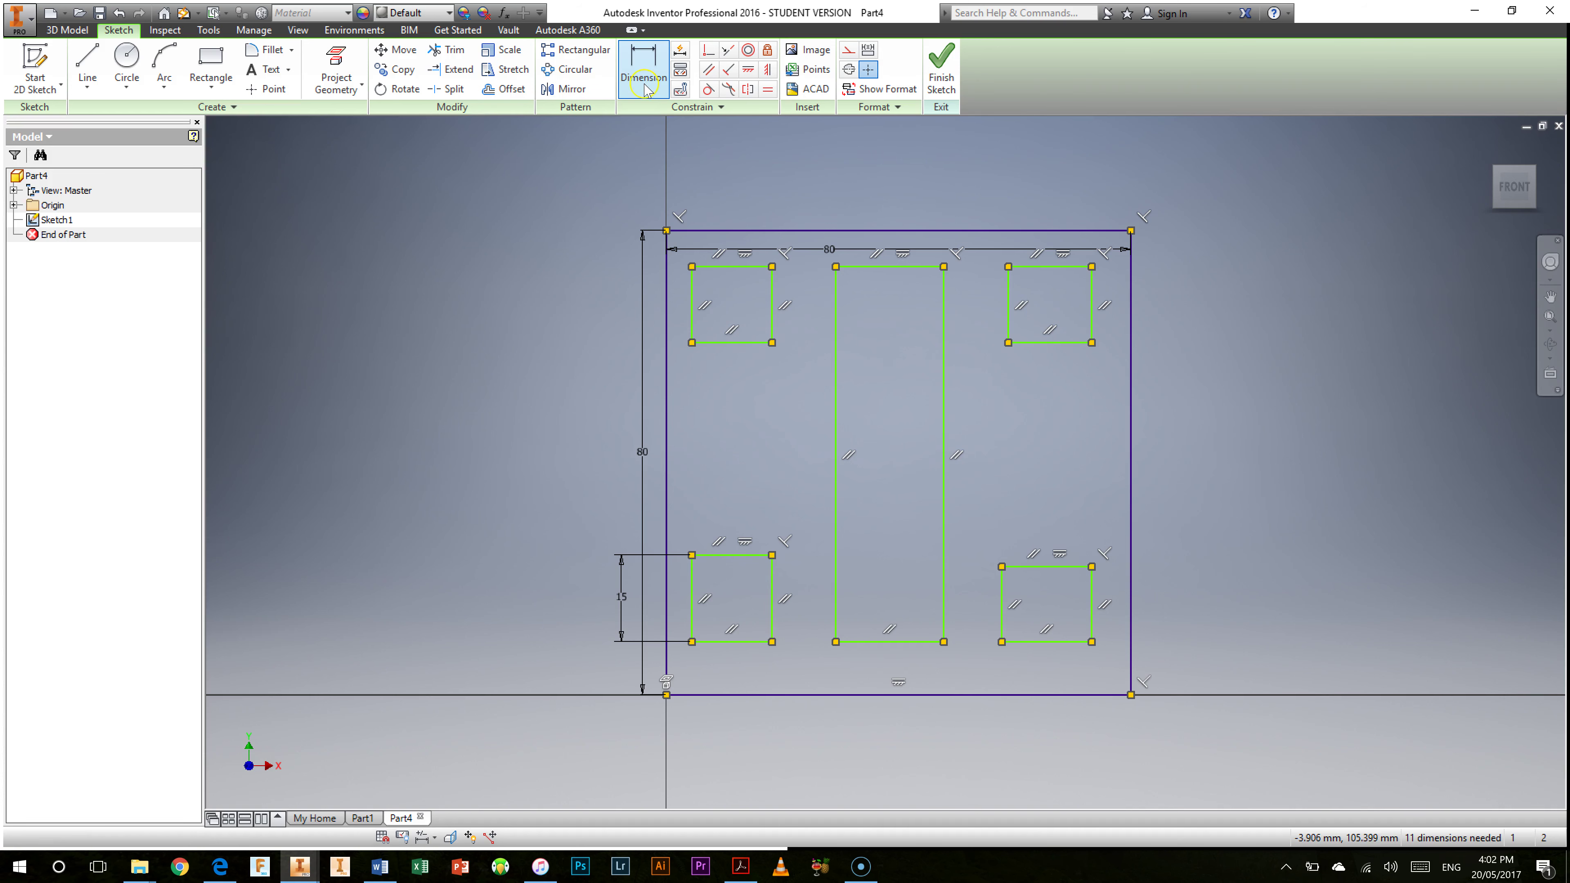
left_click(693, 642)
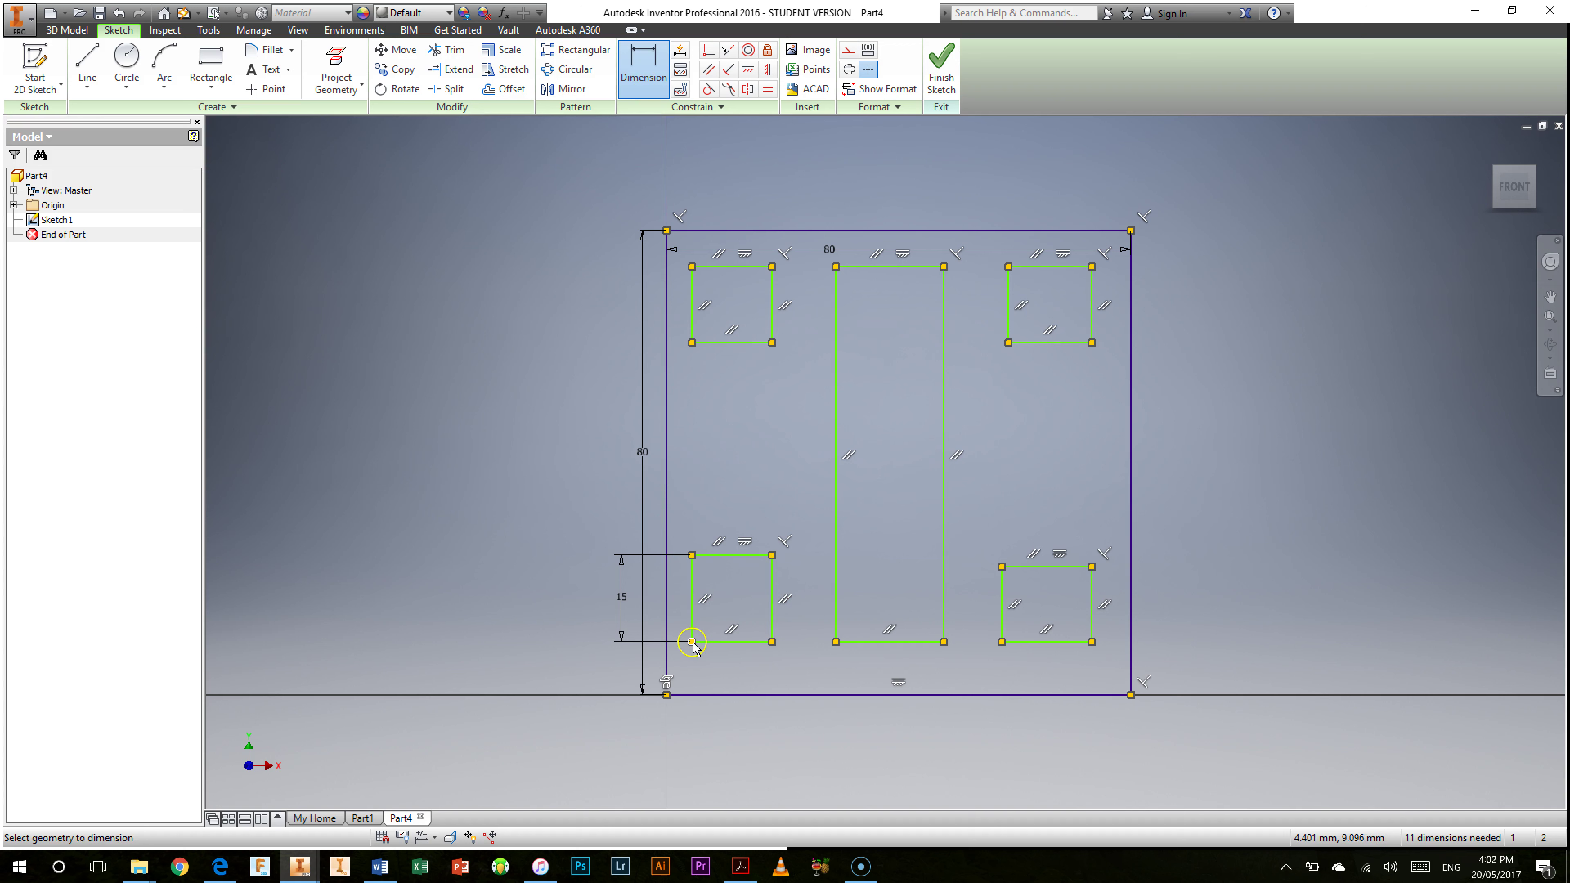
left_click(773, 643)
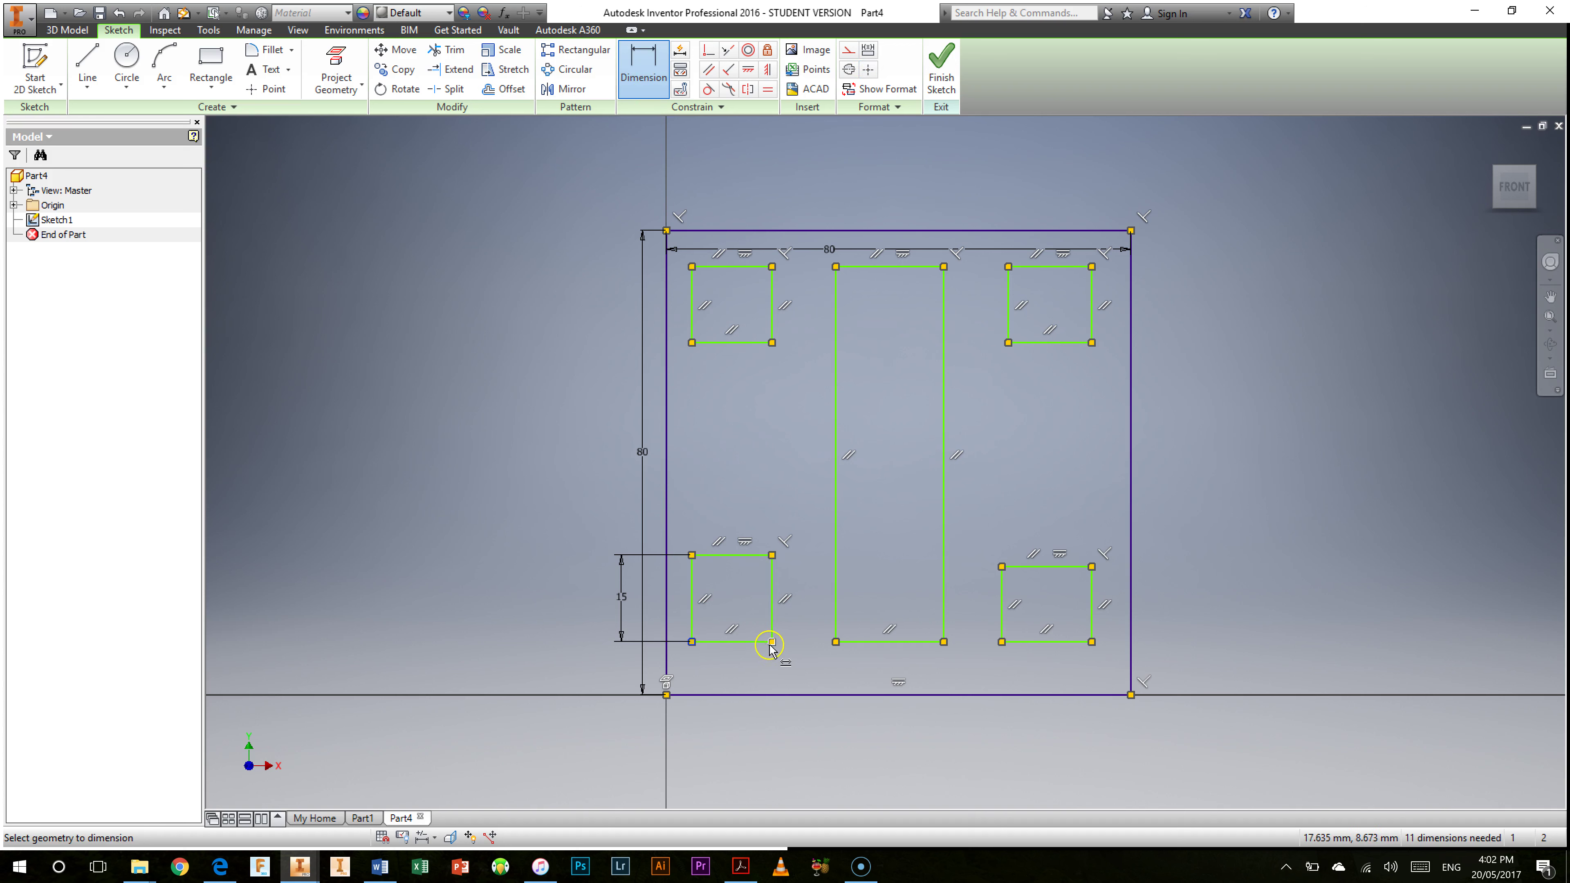
left_click(737, 664)
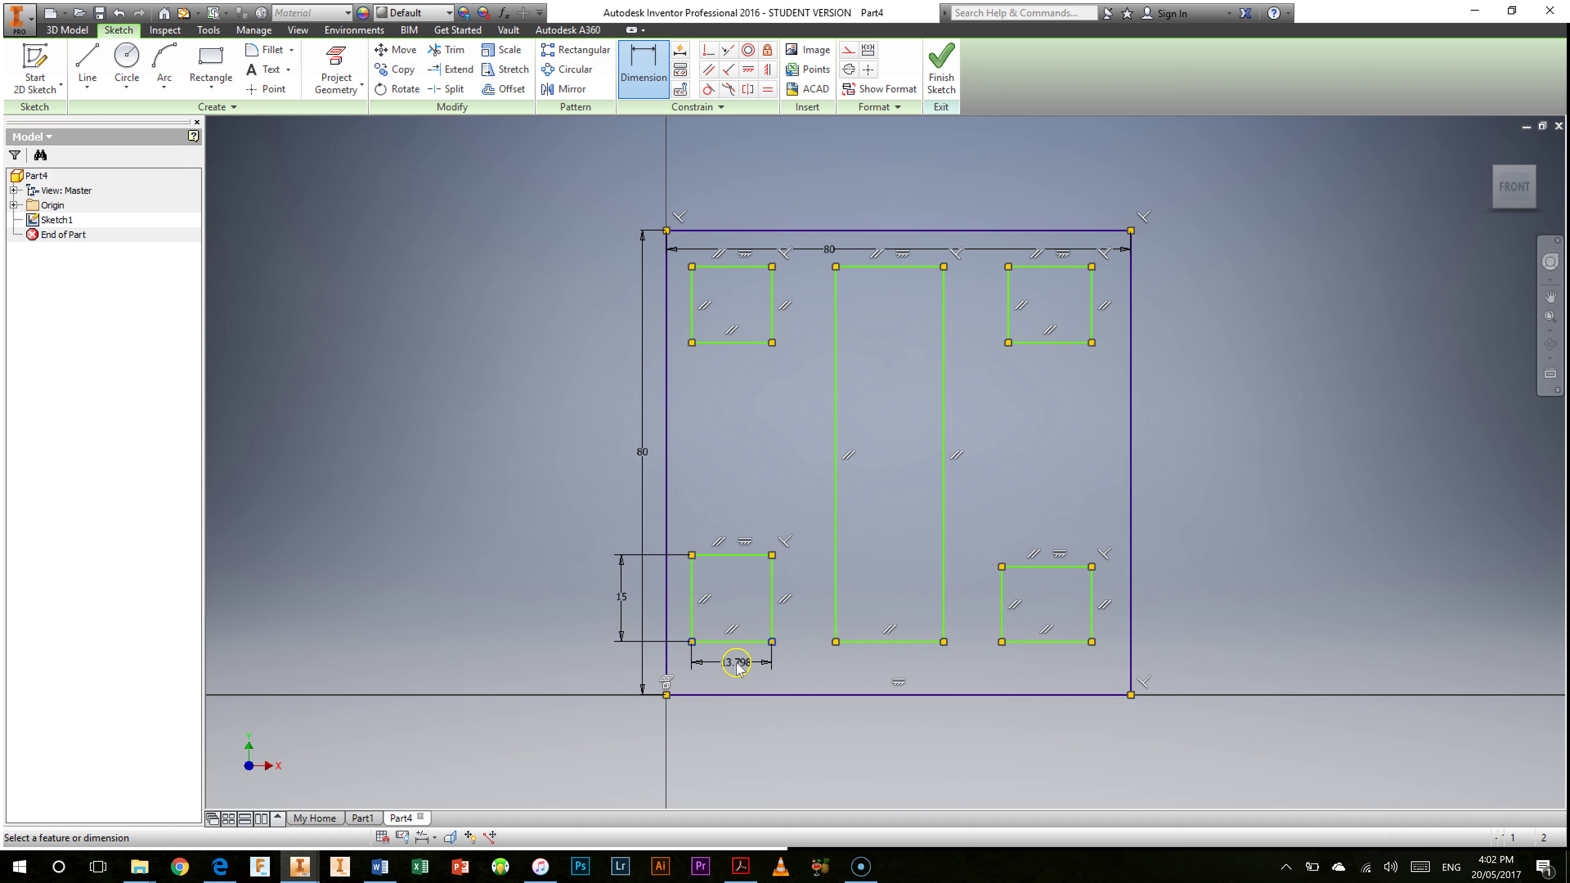
type("15")
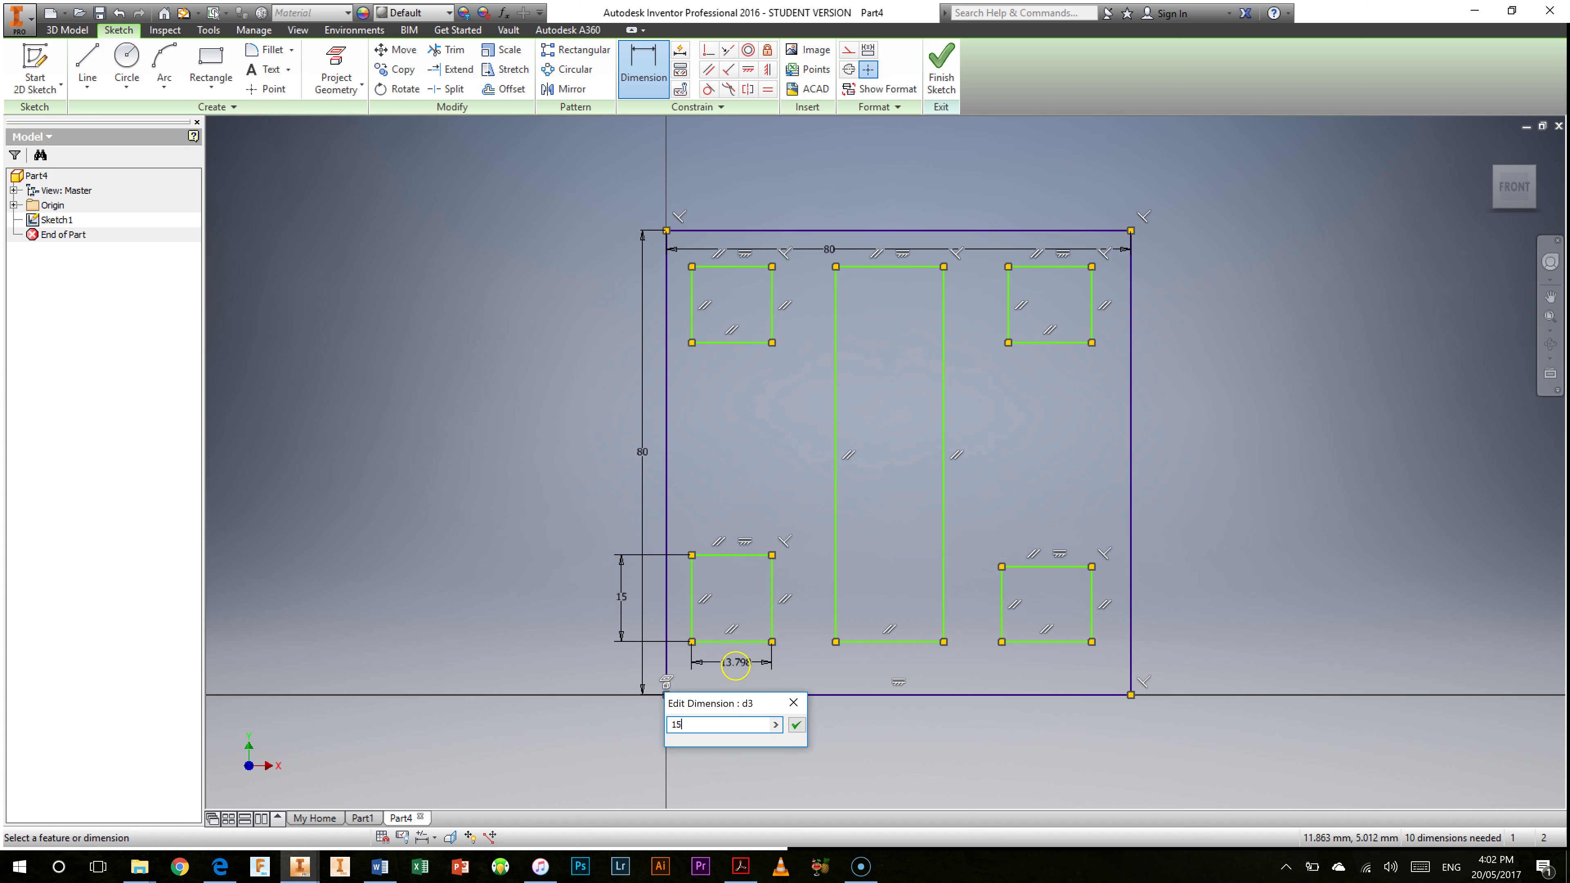
key("Return")
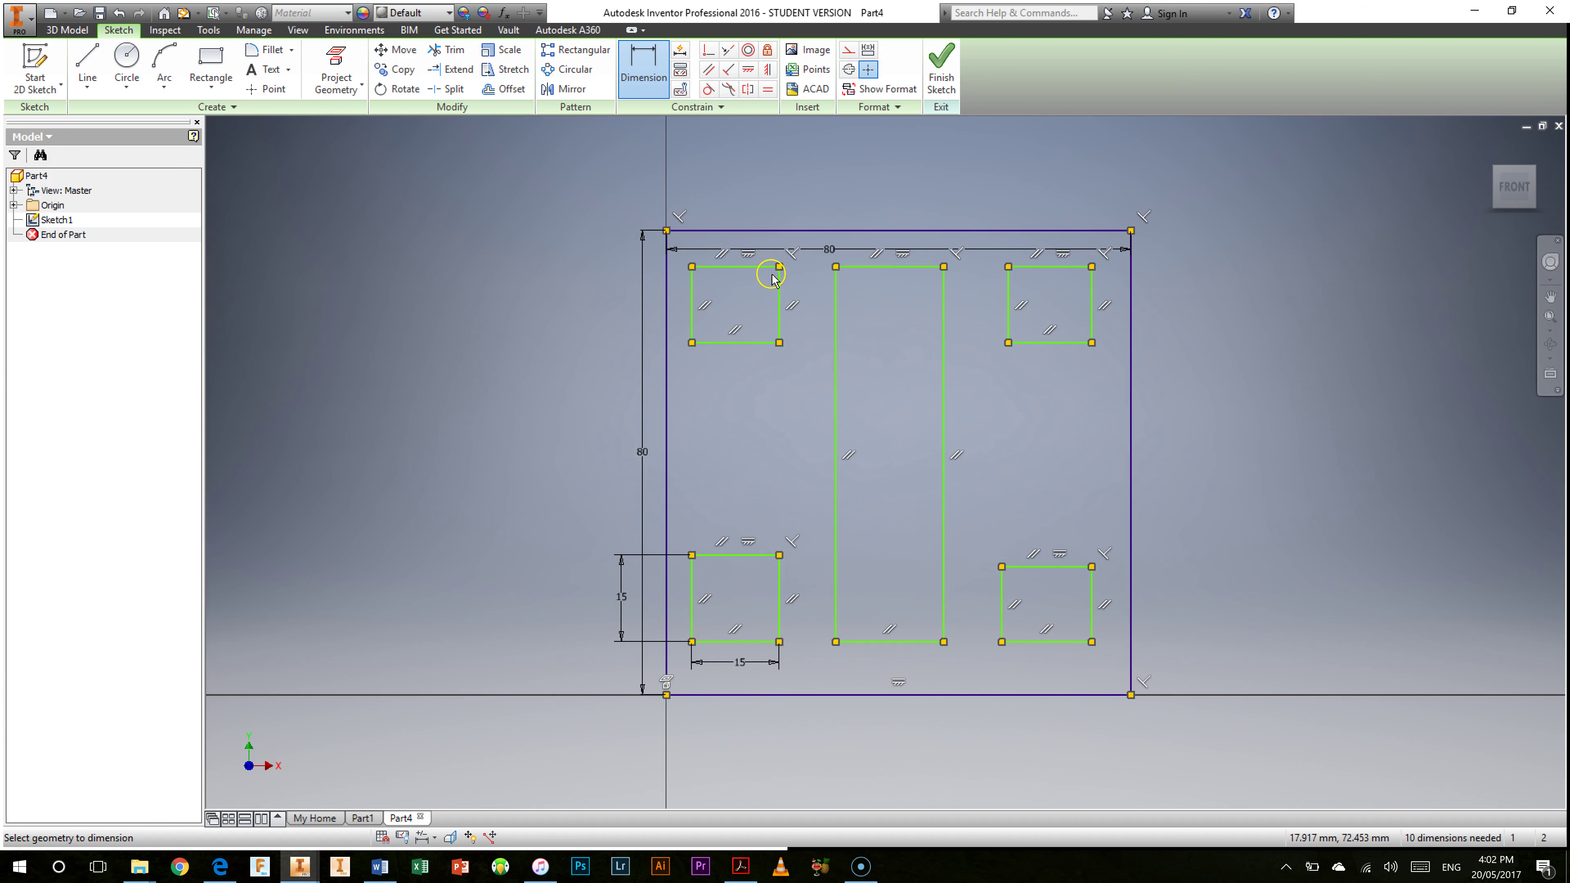
- Apply an Equal constraint between the left edges of the lower-left and upper-left small rectangles
left_click(769, 91)
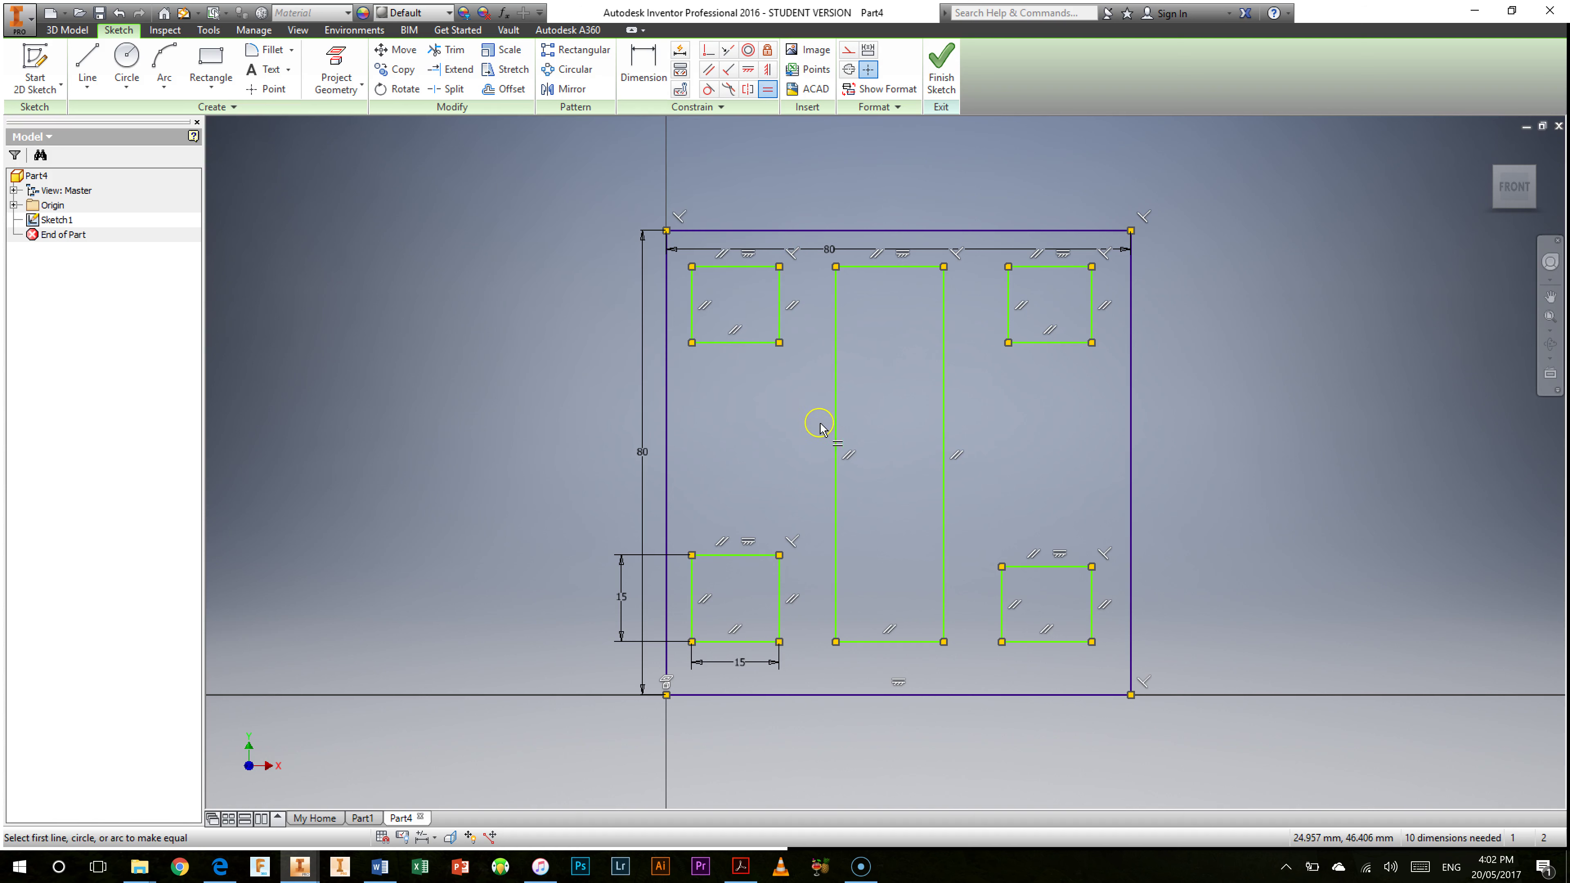
left_click(688, 600)
left_click(692, 309)
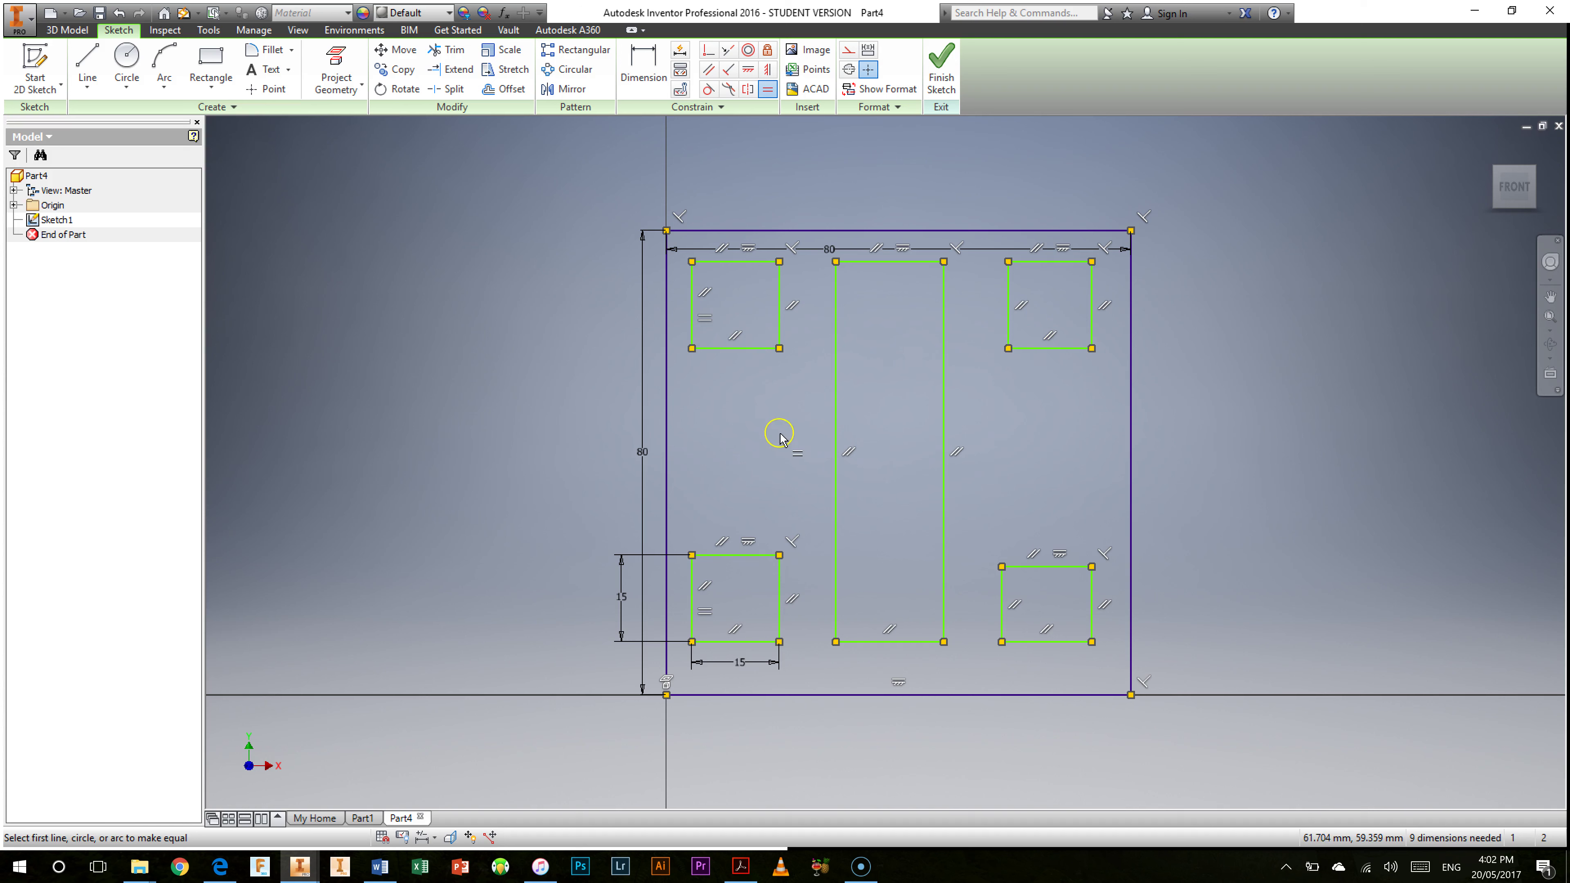
- Try to apply an Equal constraint between the bottom edges of the lower-left and upper-left small rectangles
left_click(745, 642)
left_click(734, 350)
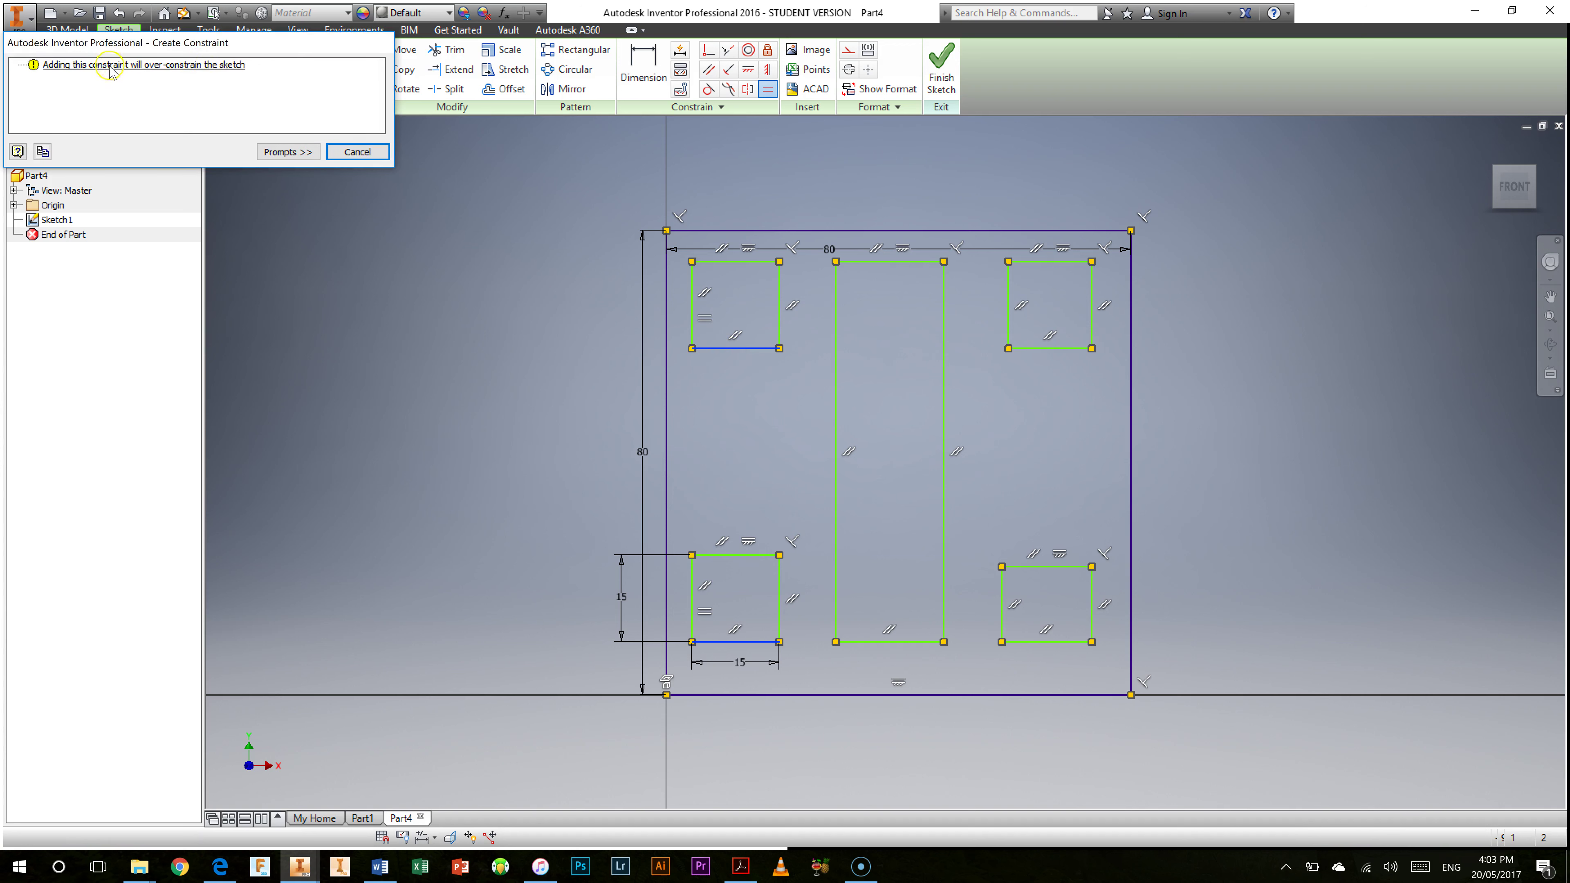
left_click(358, 152)
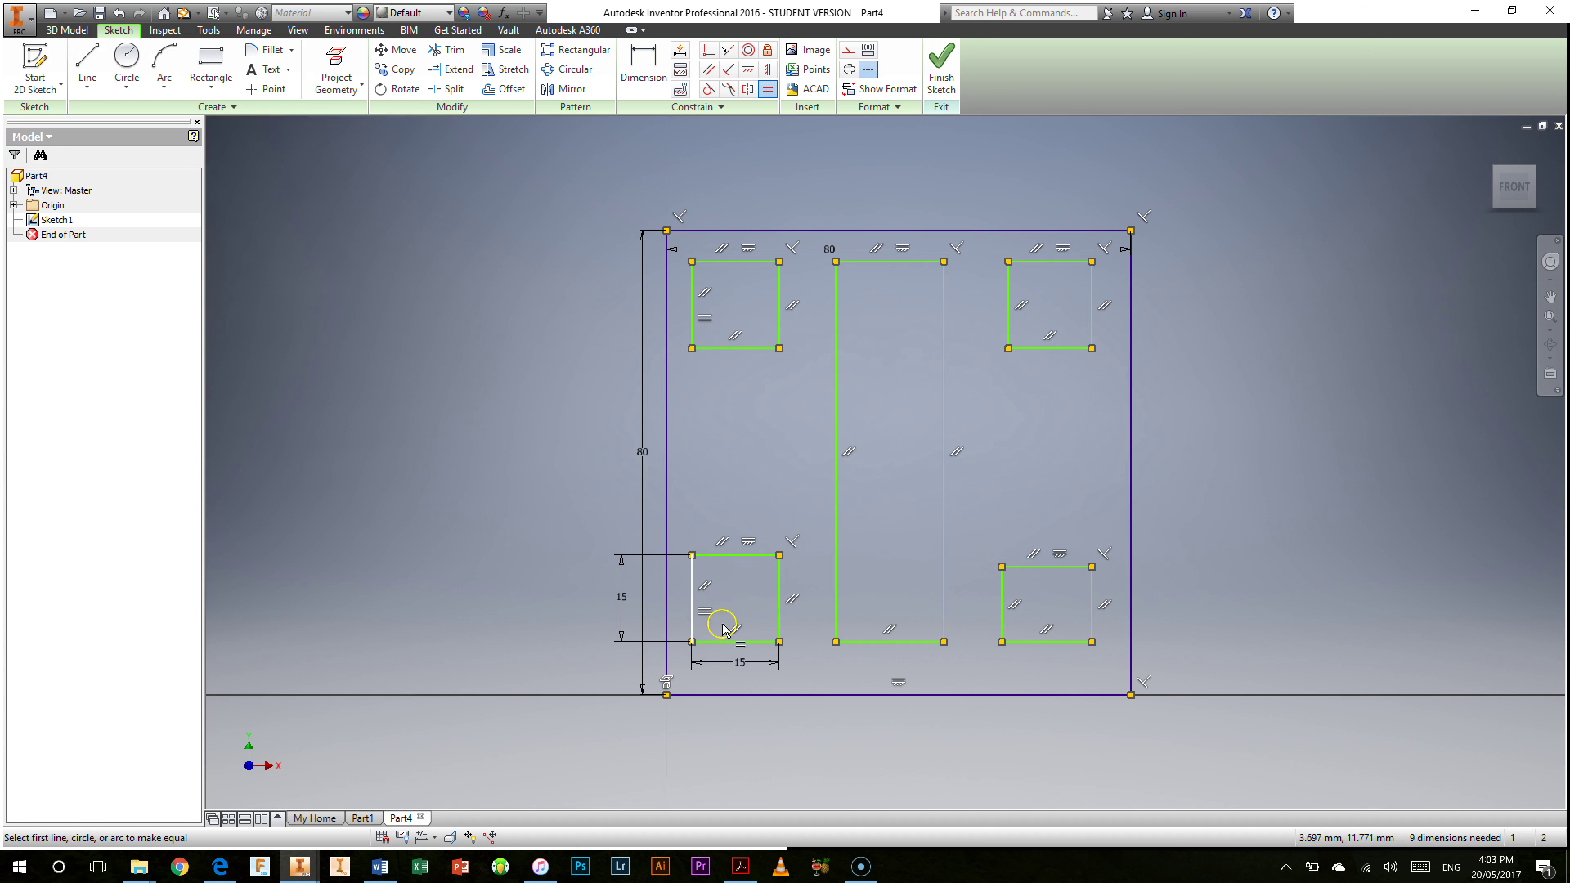
- Make the lower-right rectangle's left and bottom edges equal to the lower-left one's, and the upper-right rectangle's bottom edge equal to the lower-right one's
left_click(692, 601)
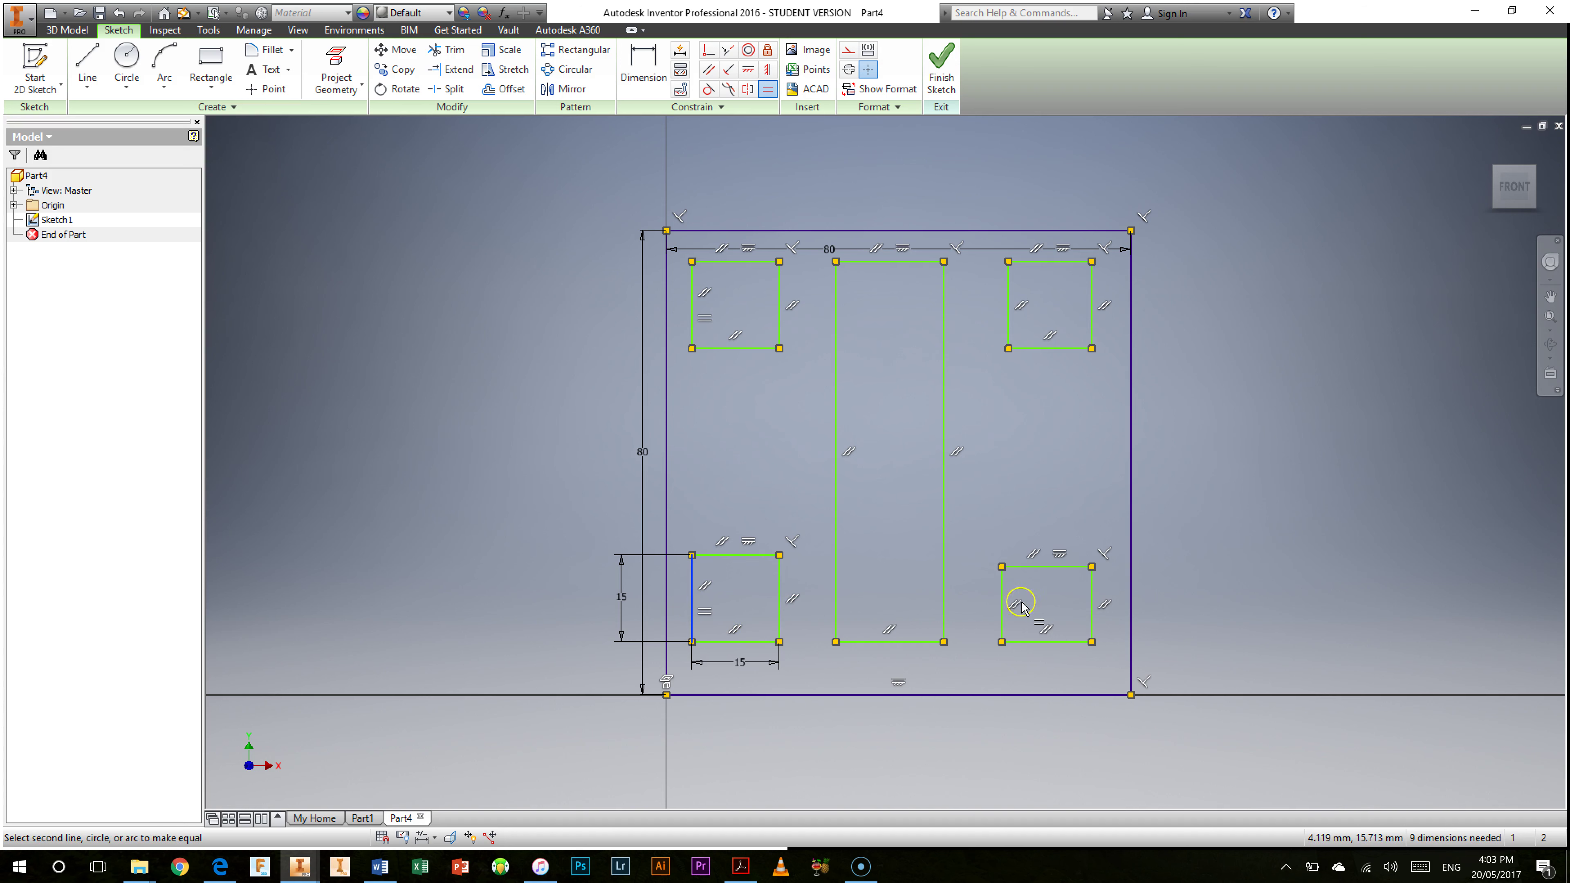
left_click(1003, 593)
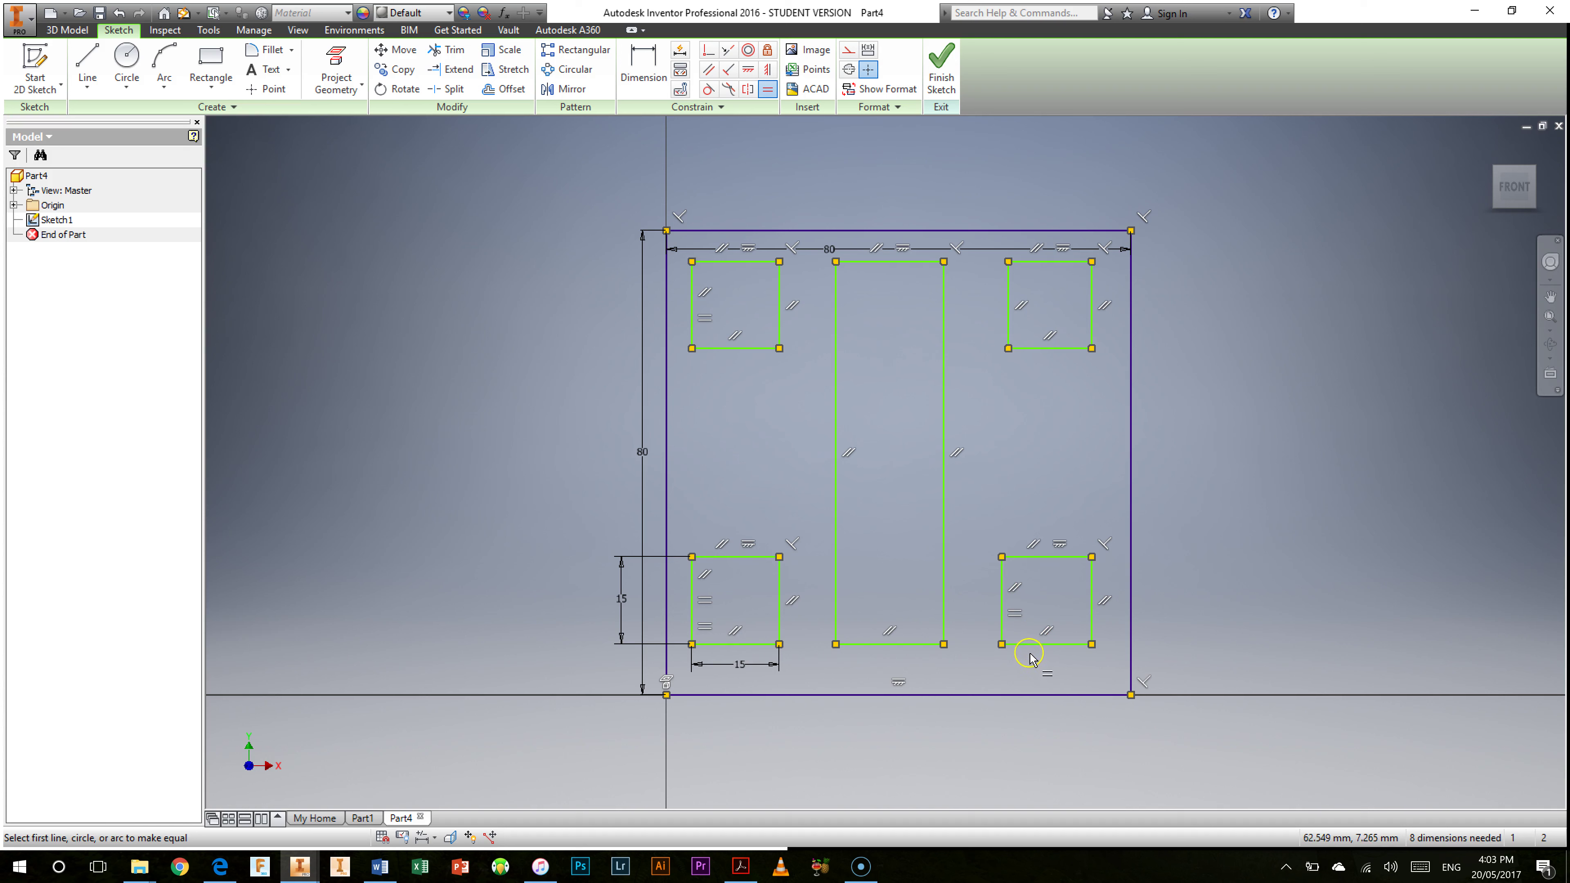
left_click(757, 644)
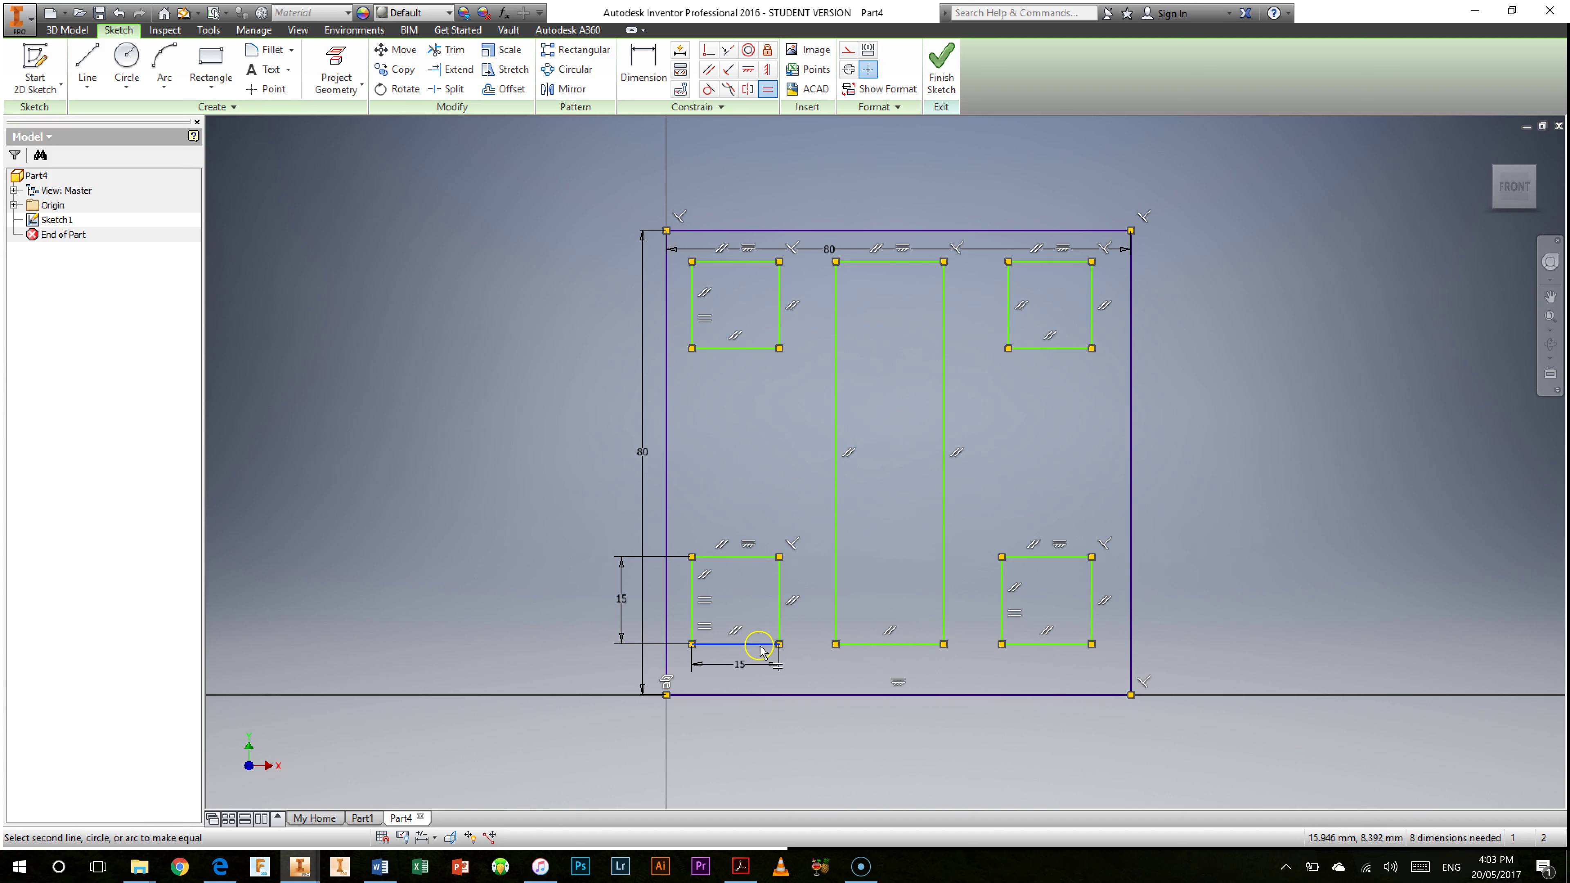
left_click(1048, 643)
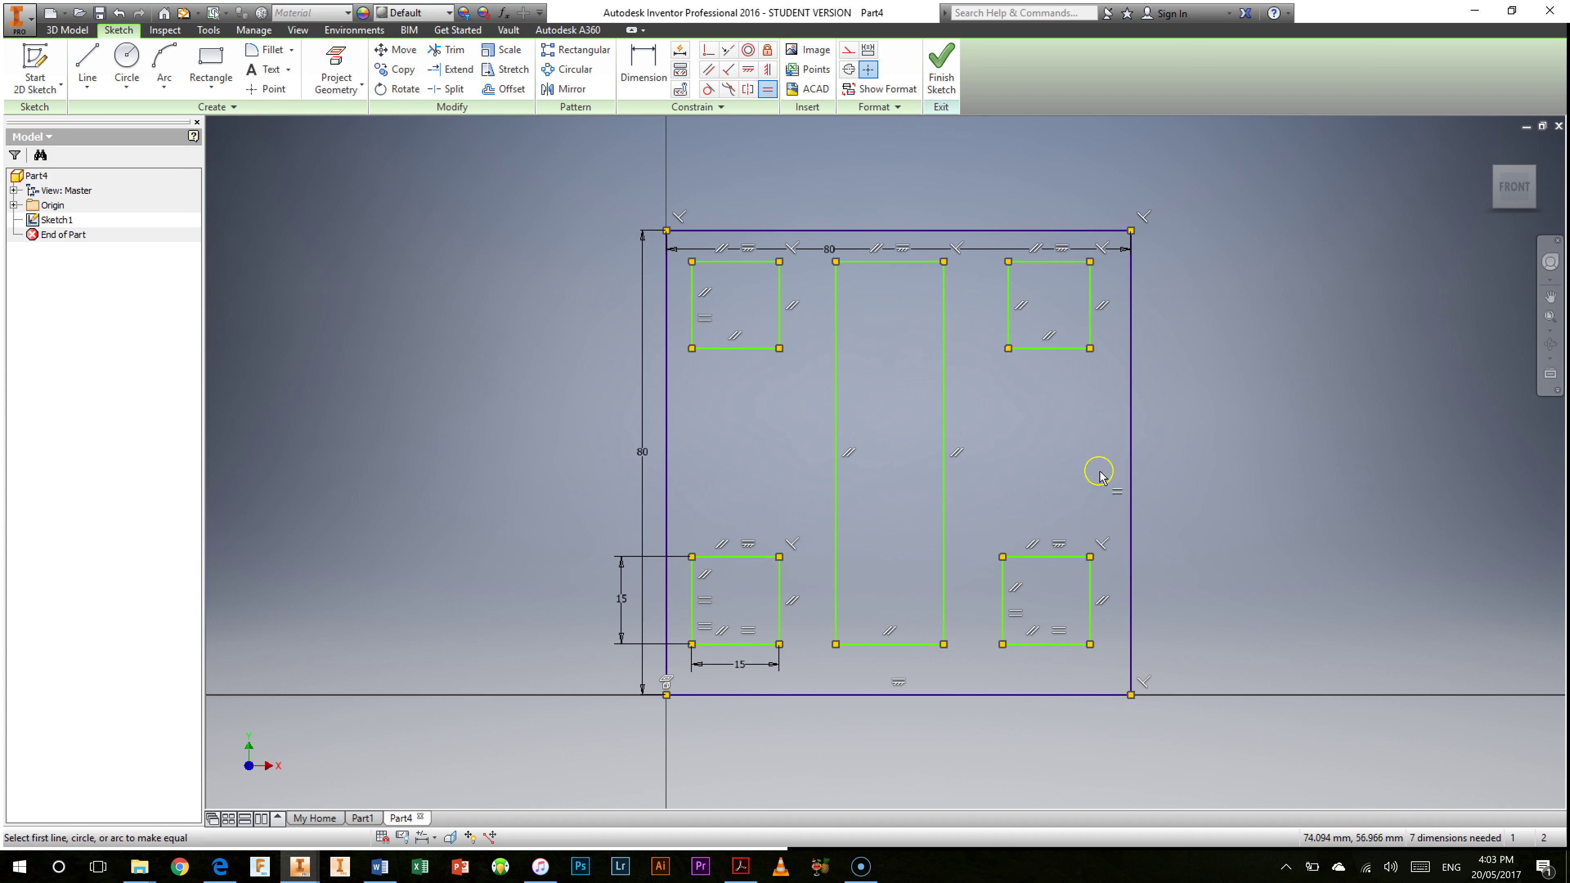
left_click(1045, 645)
left_click(1046, 350)
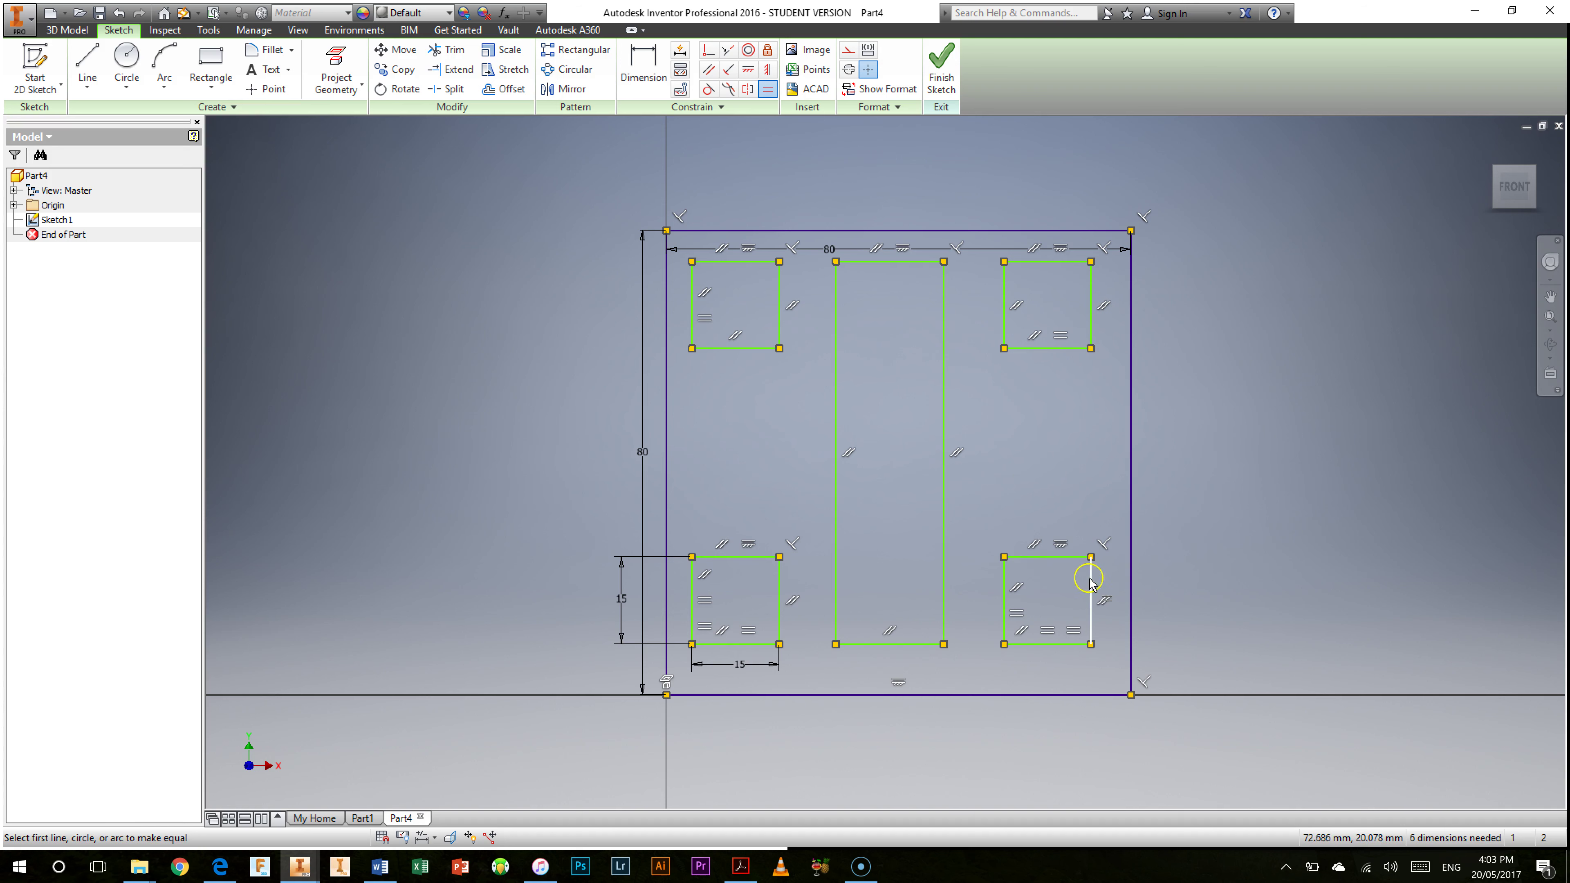
- Try to apply an Equal constraint between the left edges of the lower-right and upper-right small rectangles
left_click(1004, 597)
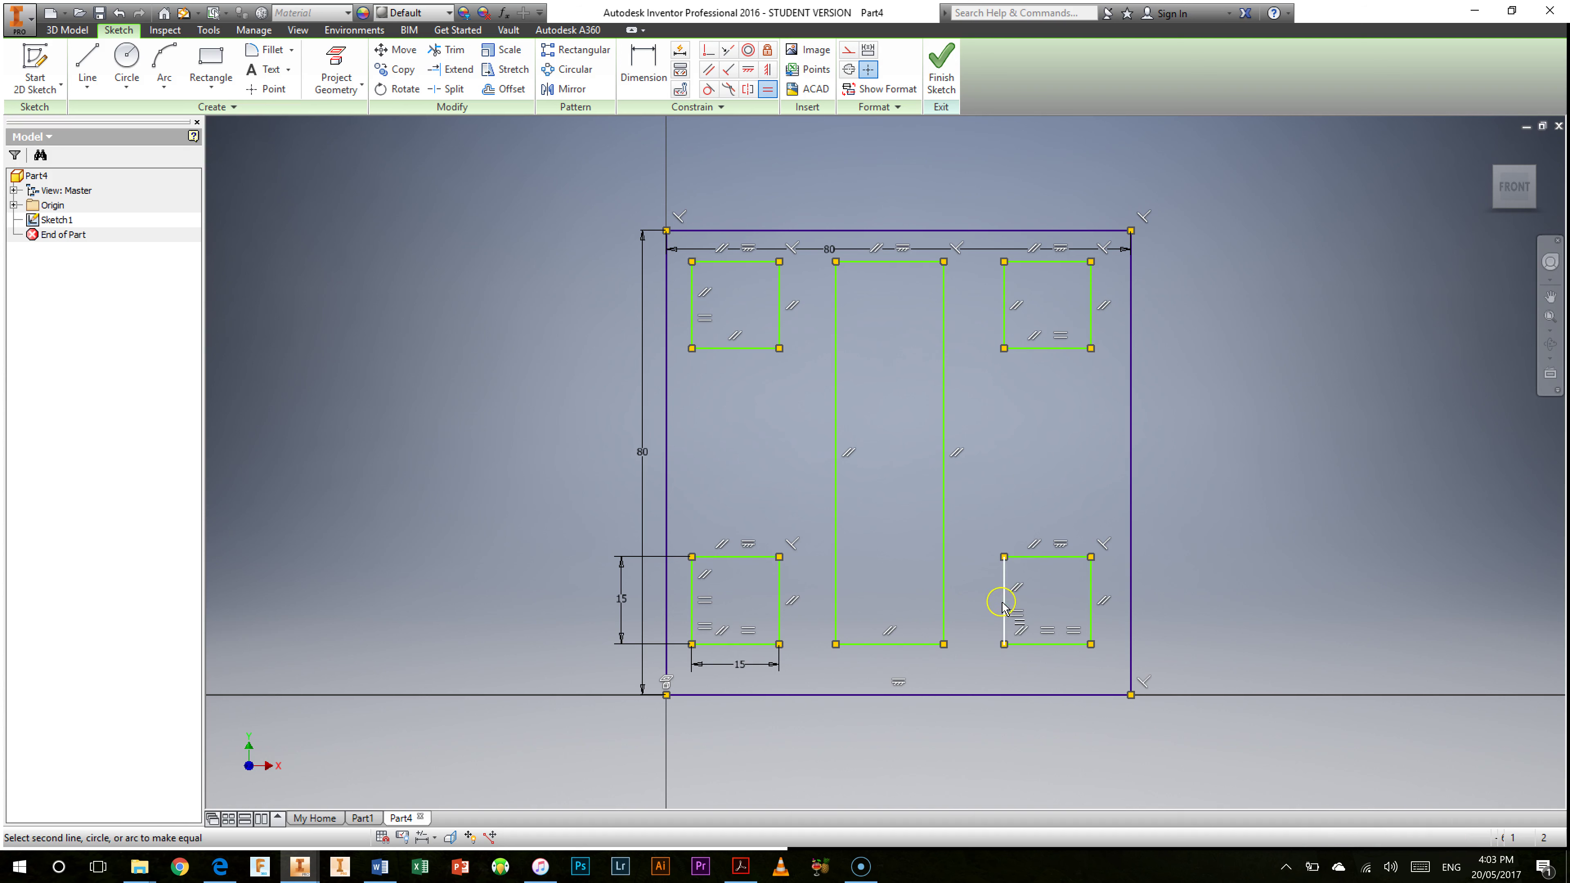
left_click(1004, 308)
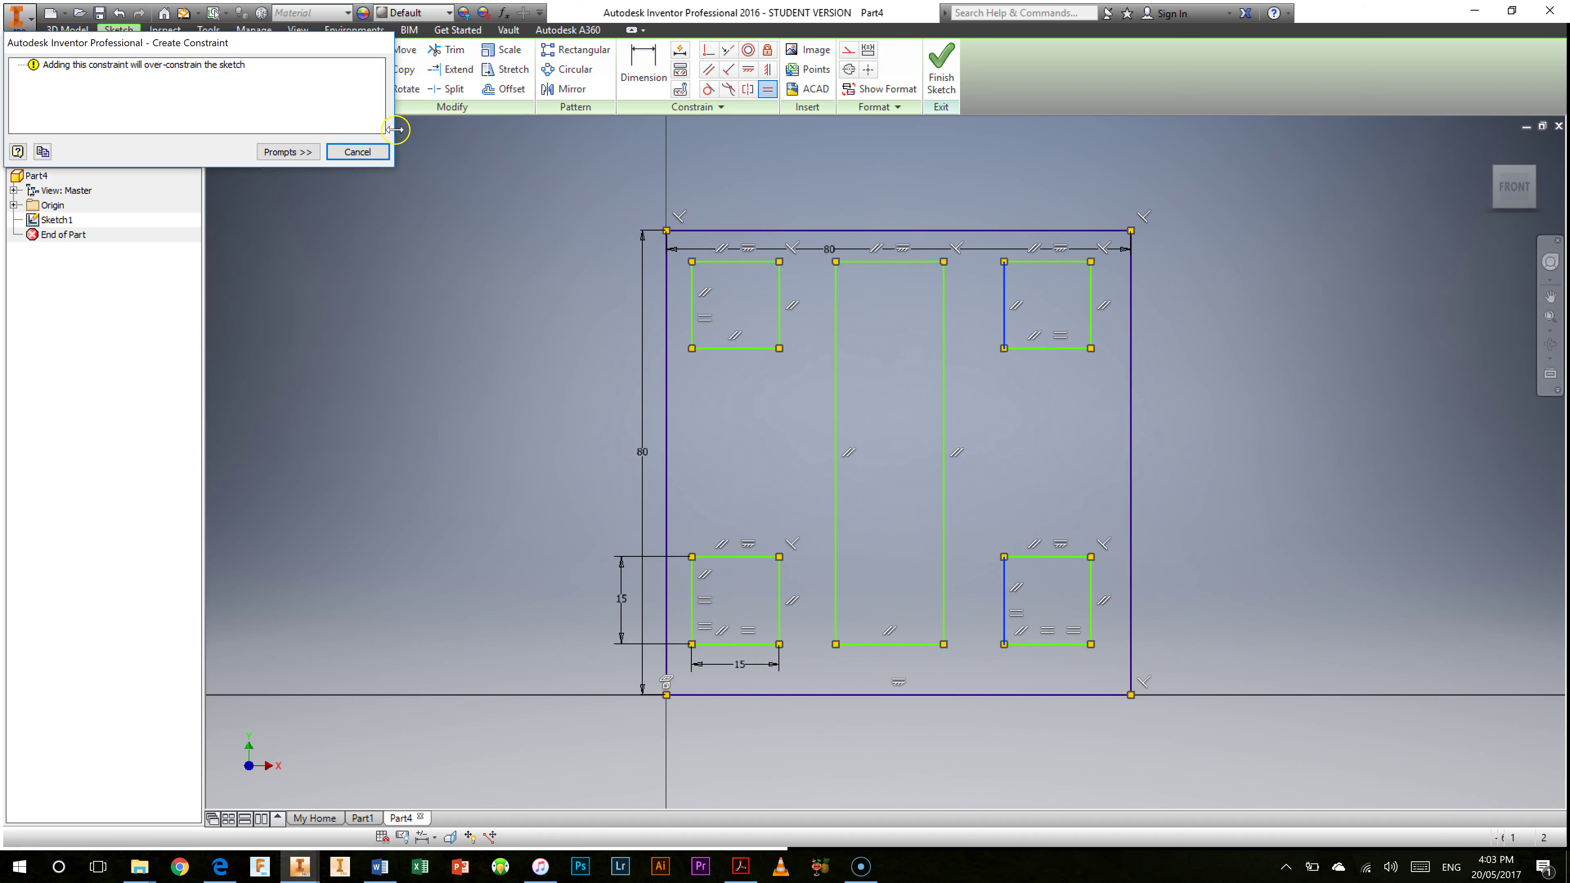
left_click(359, 152)
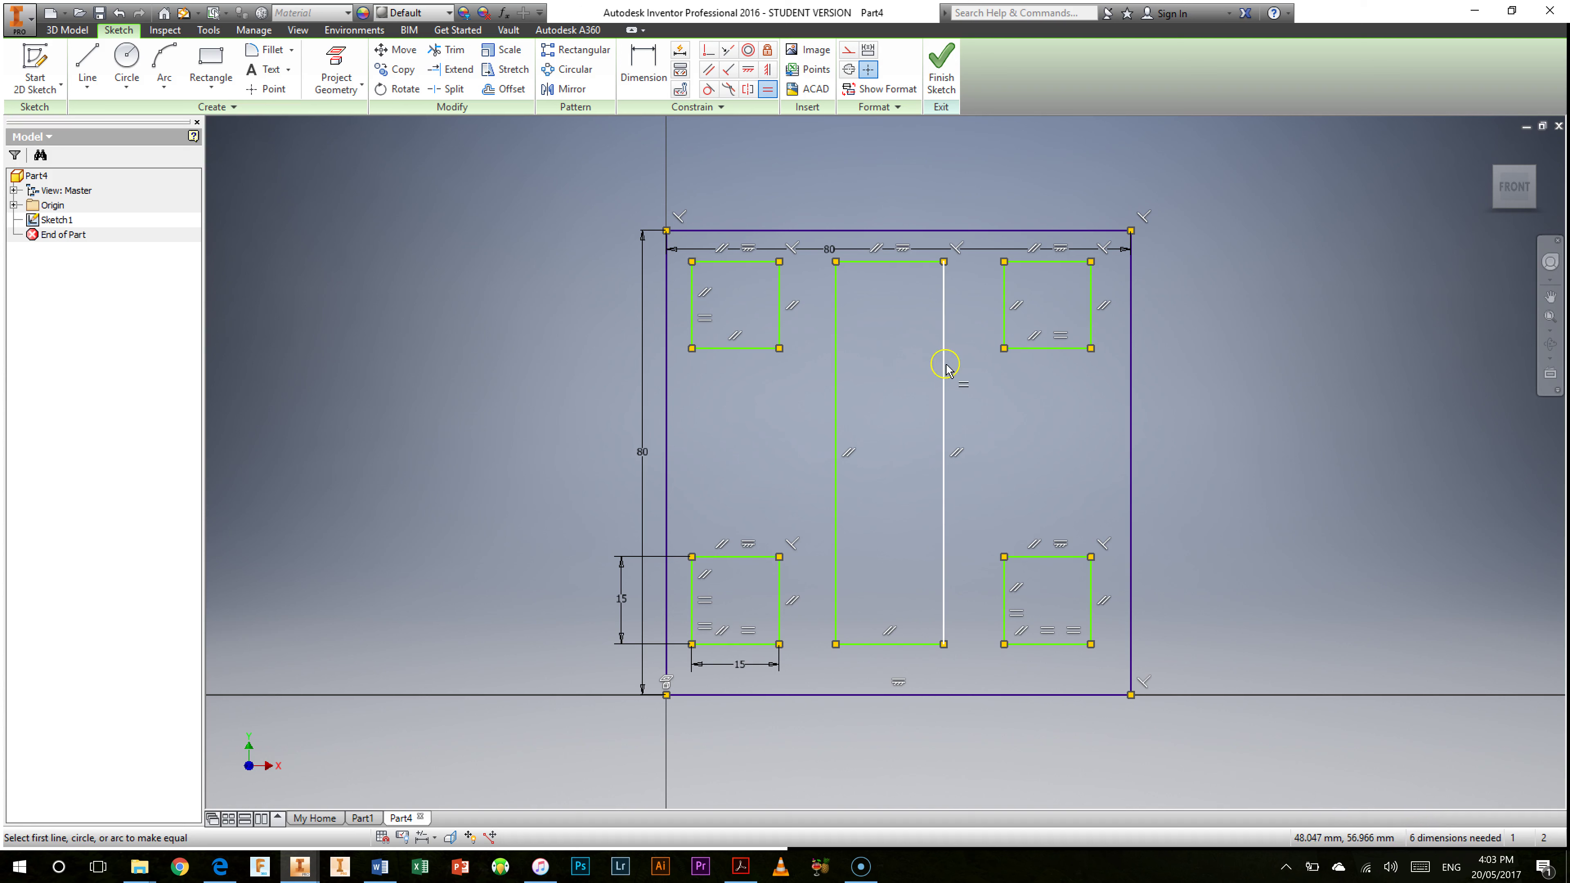
right_click(531, 400)
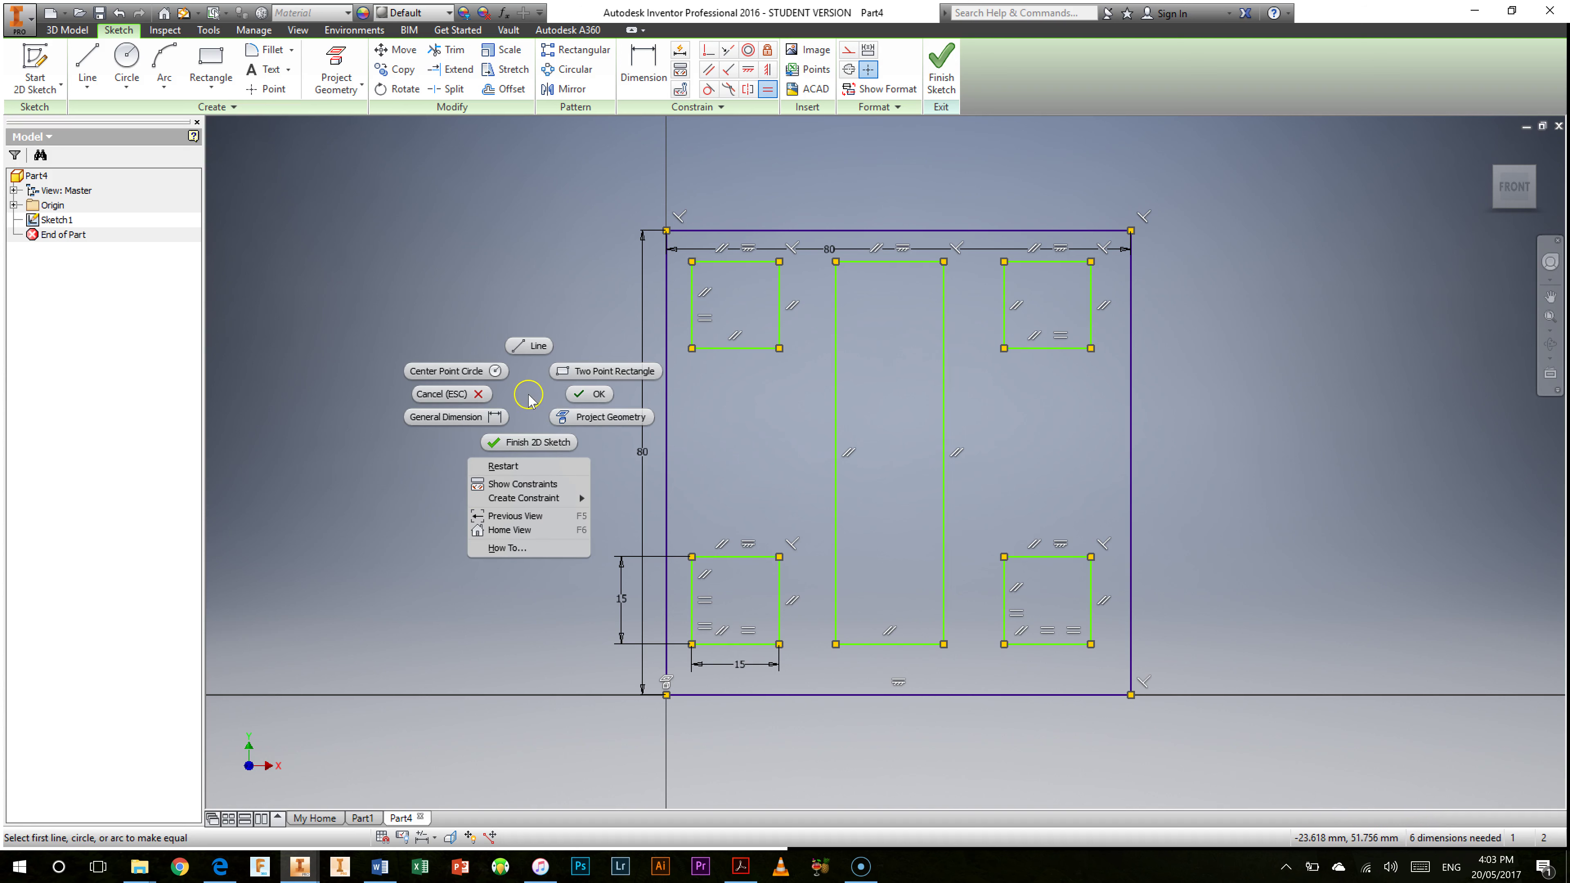
left_click(584, 394)
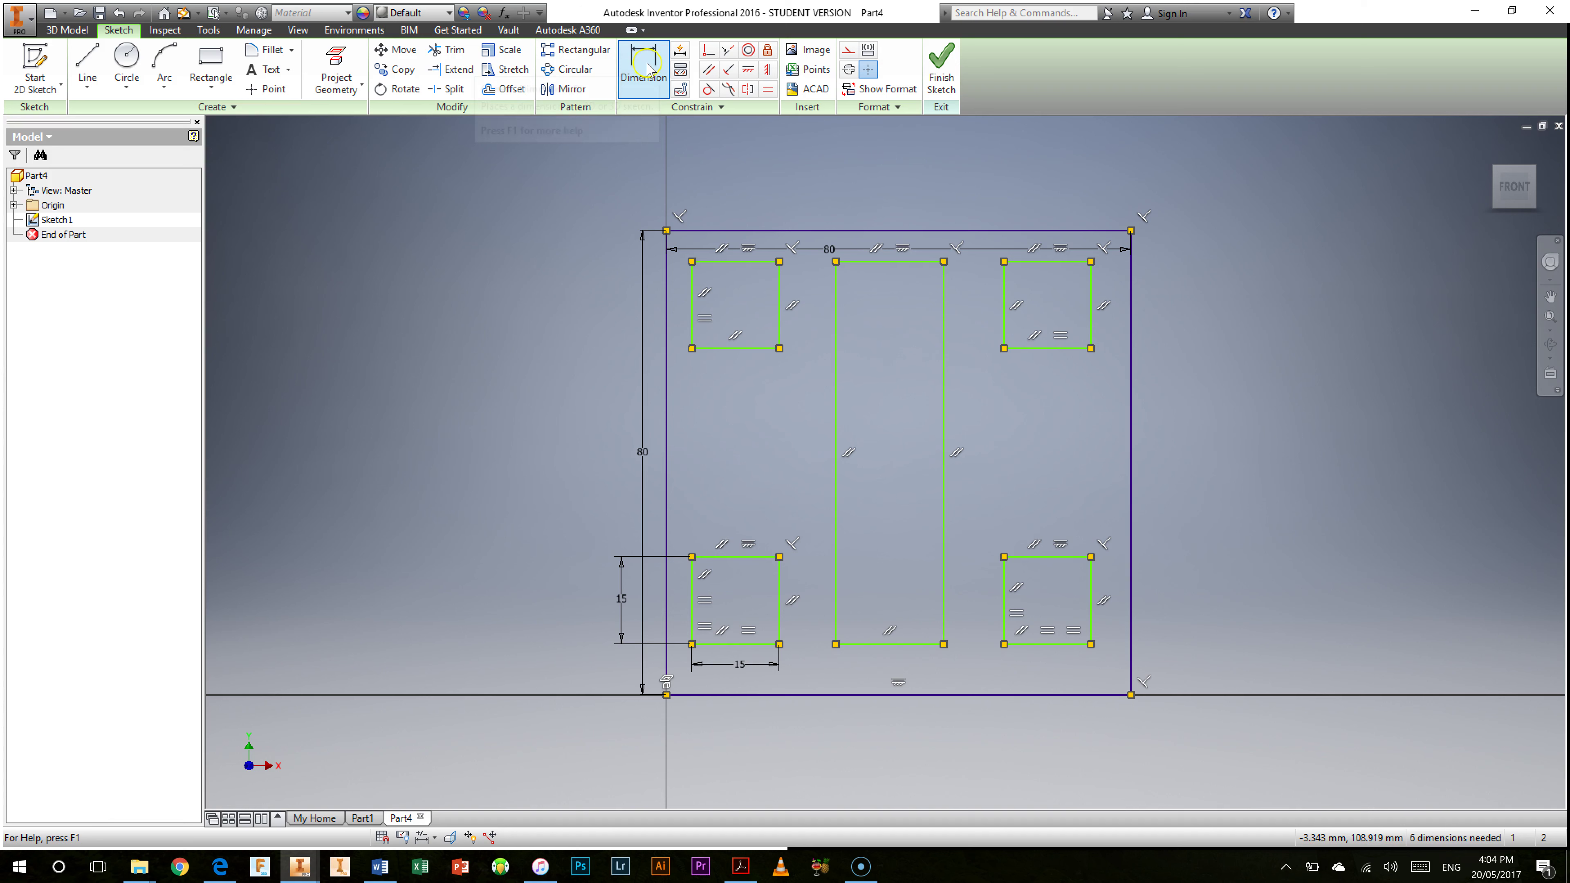
left_click(661, 68)
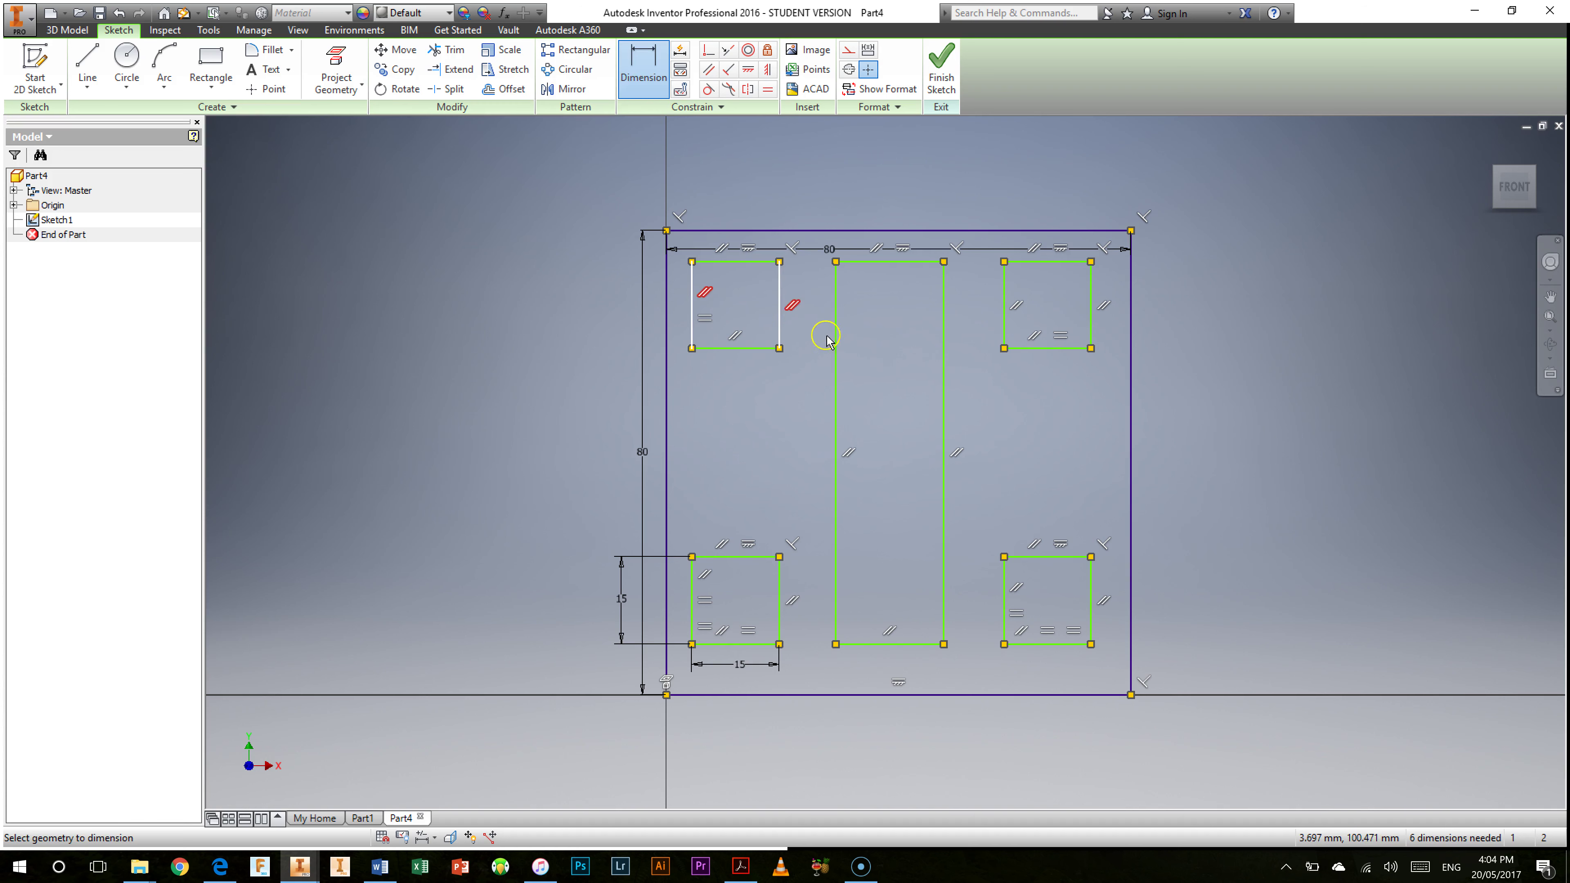
left_click(891, 295)
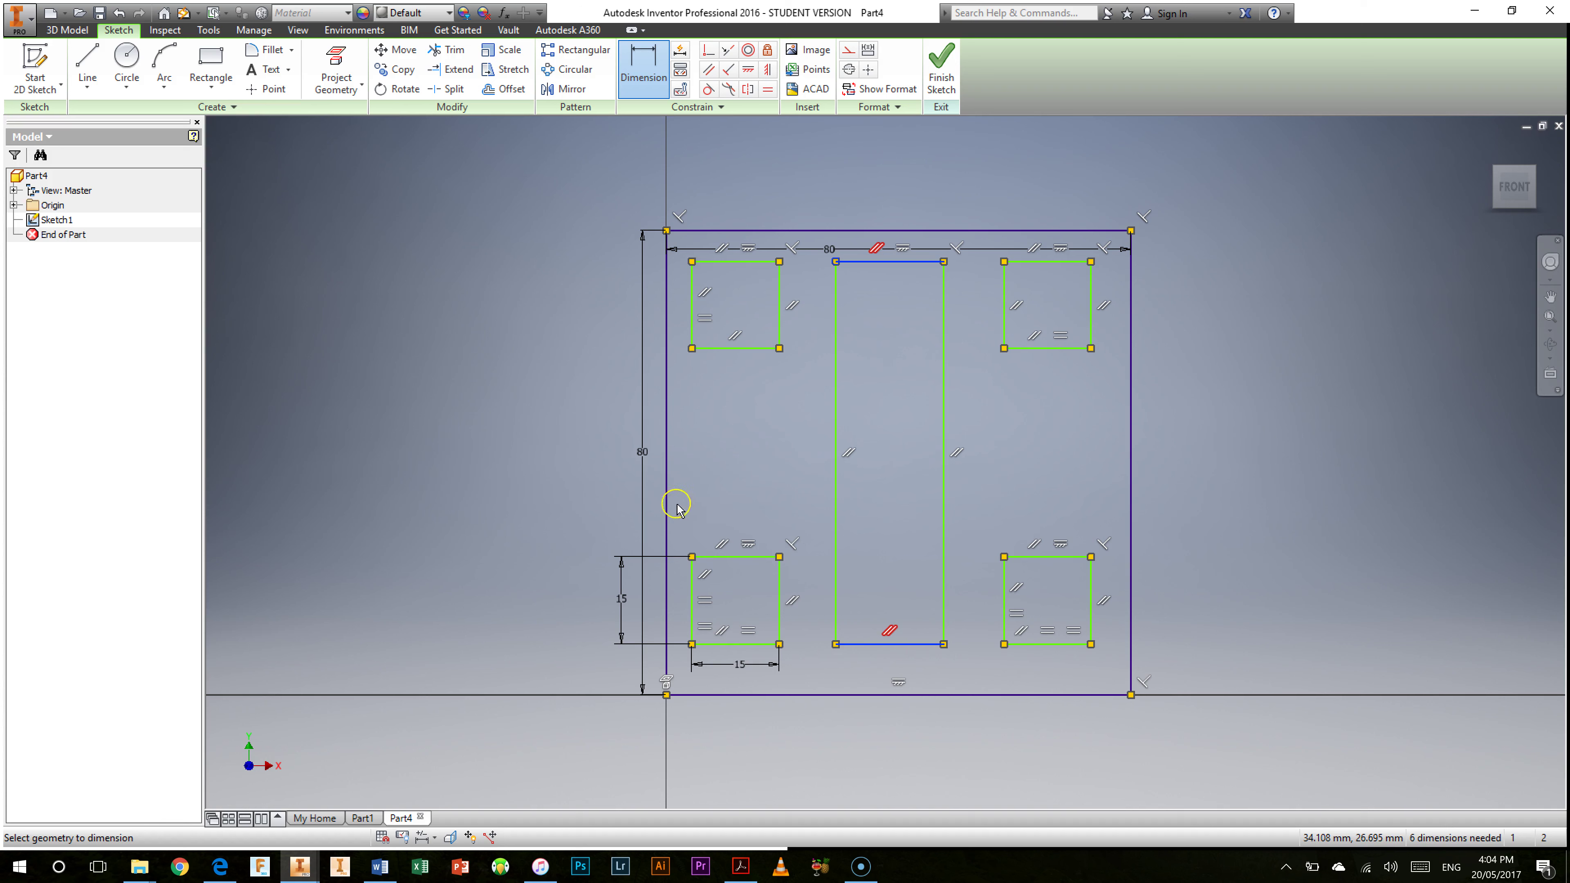
right_click(754, 444)
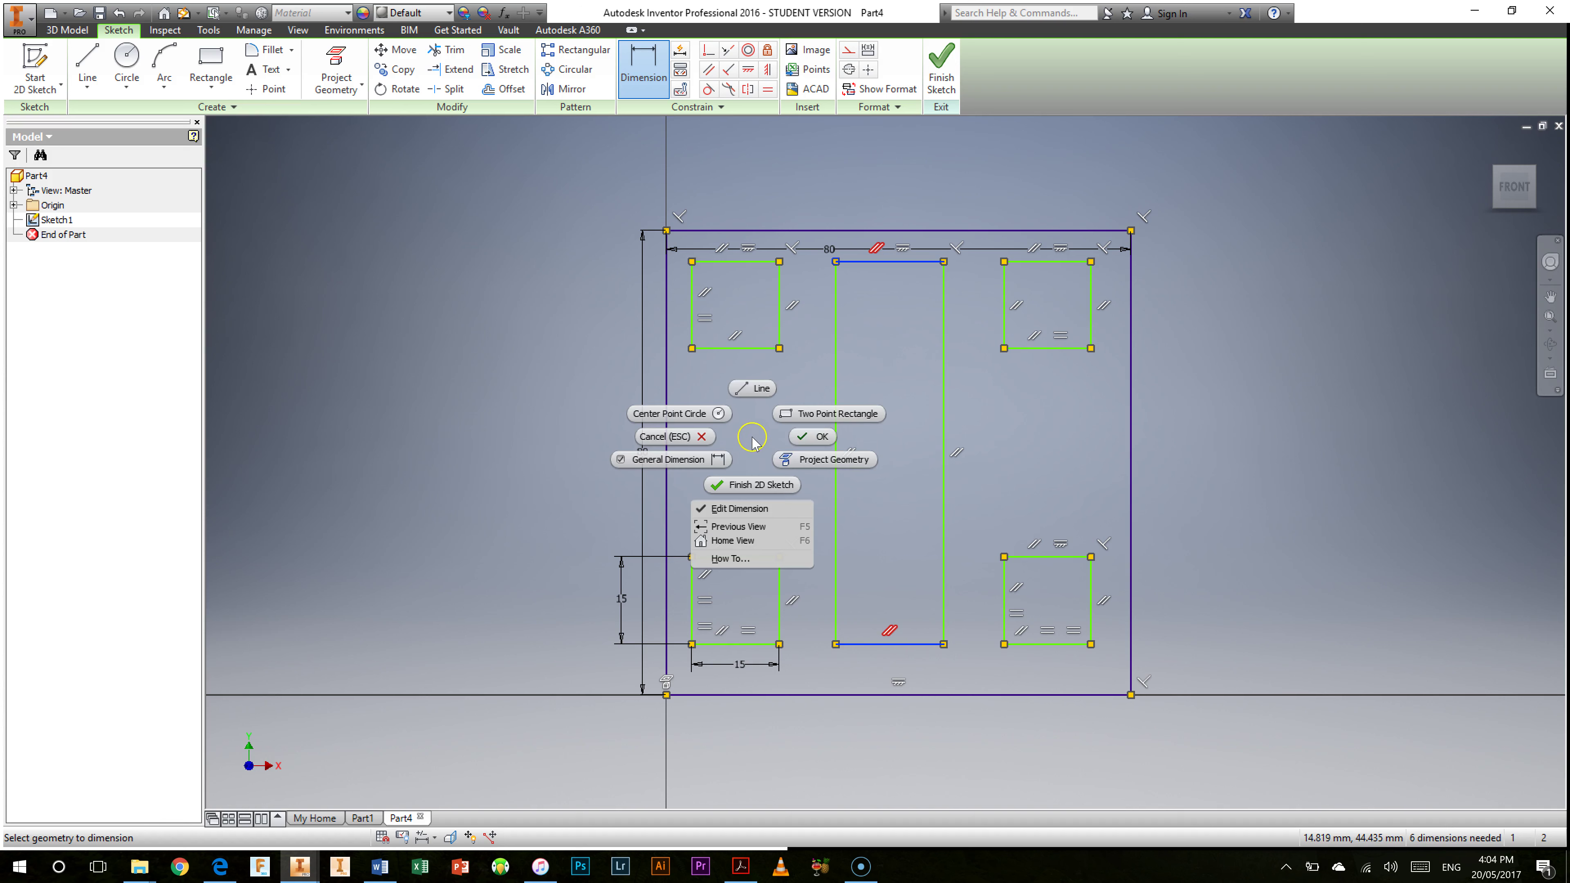
left_click(794, 449)
left_click(650, 80)
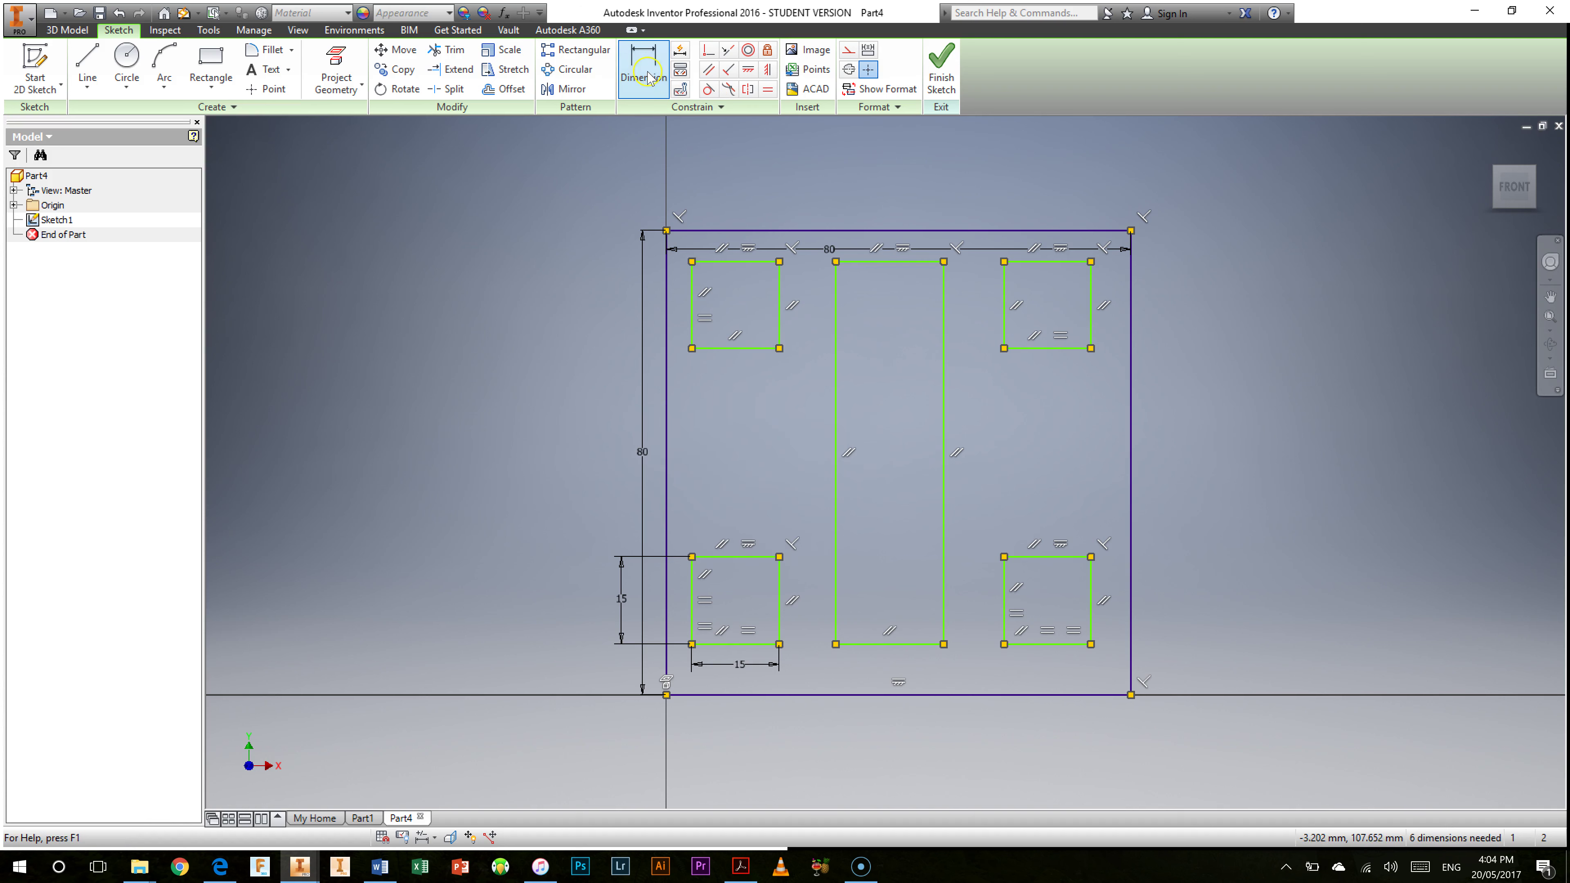
left_click(836, 262)
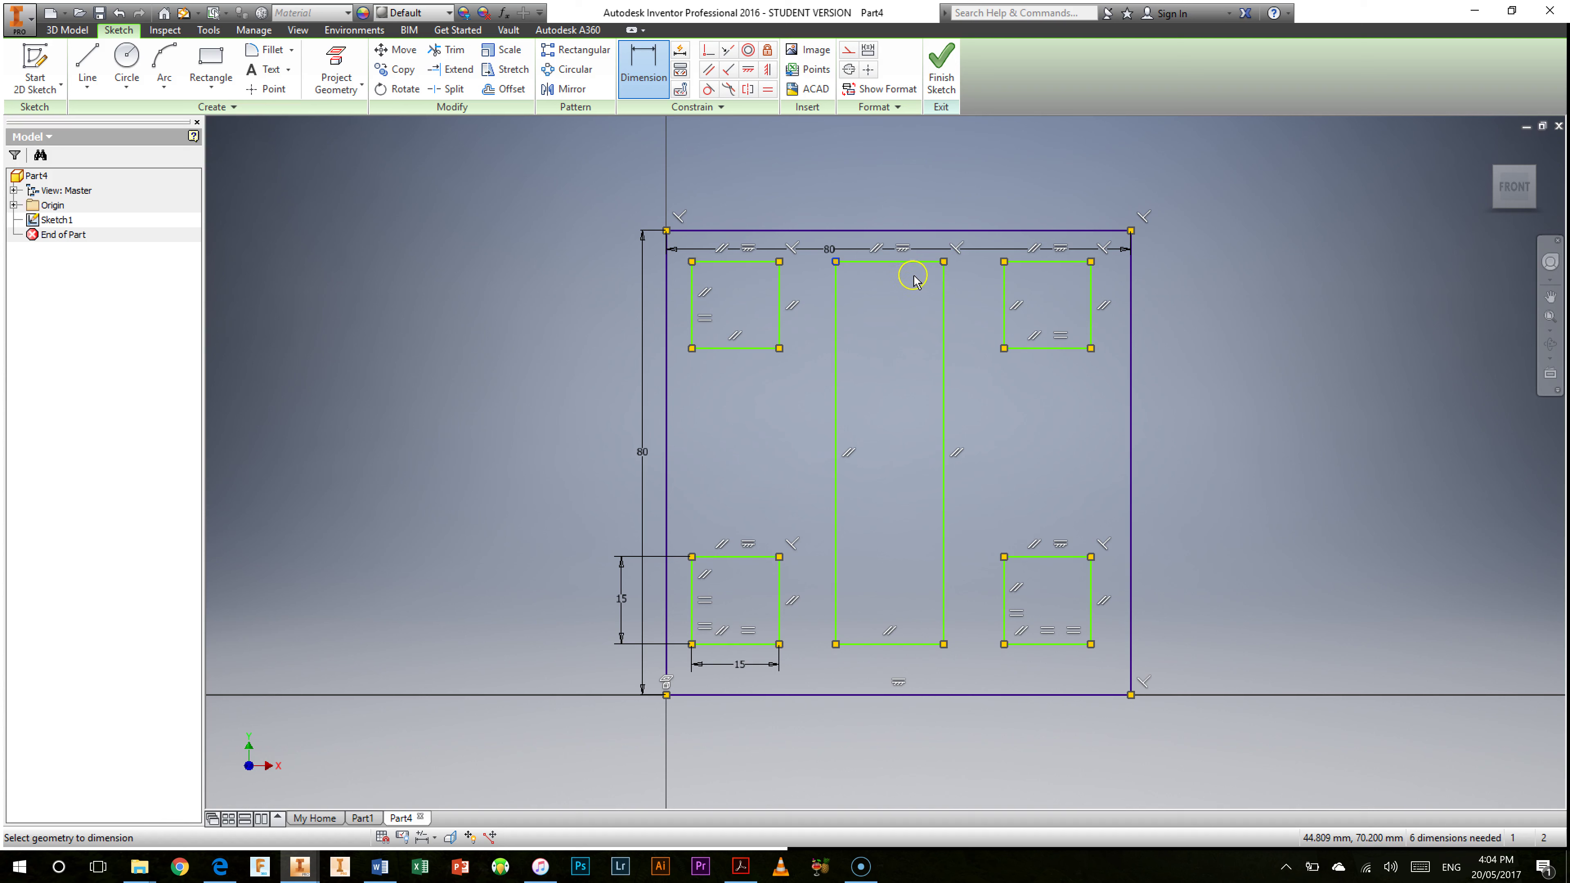
left_click(852, 261)
left_click(944, 262)
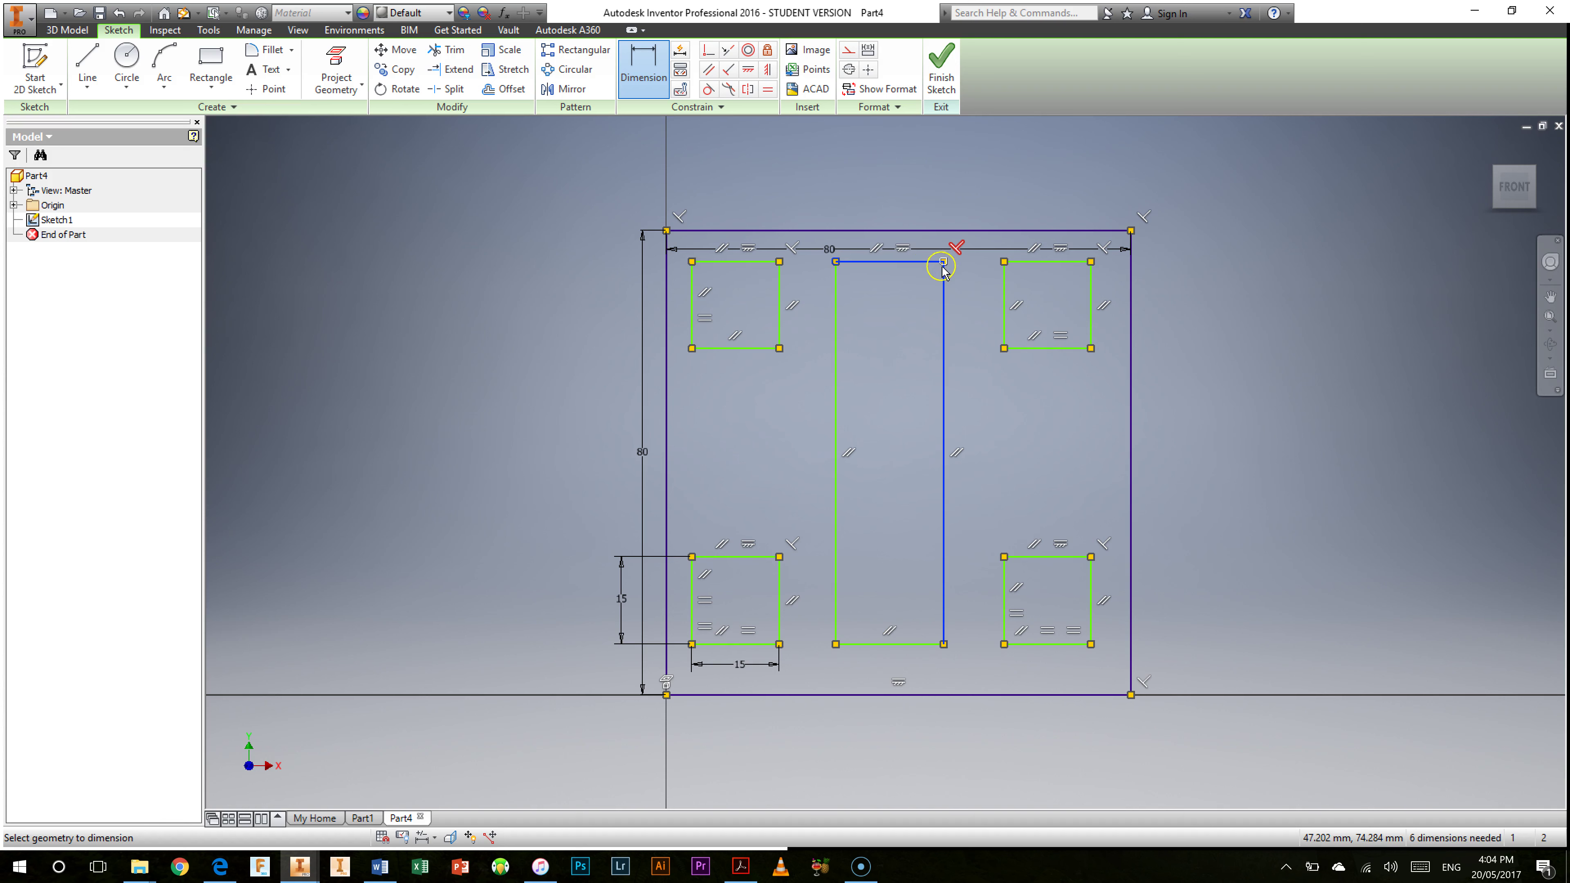
left_click(836, 263)
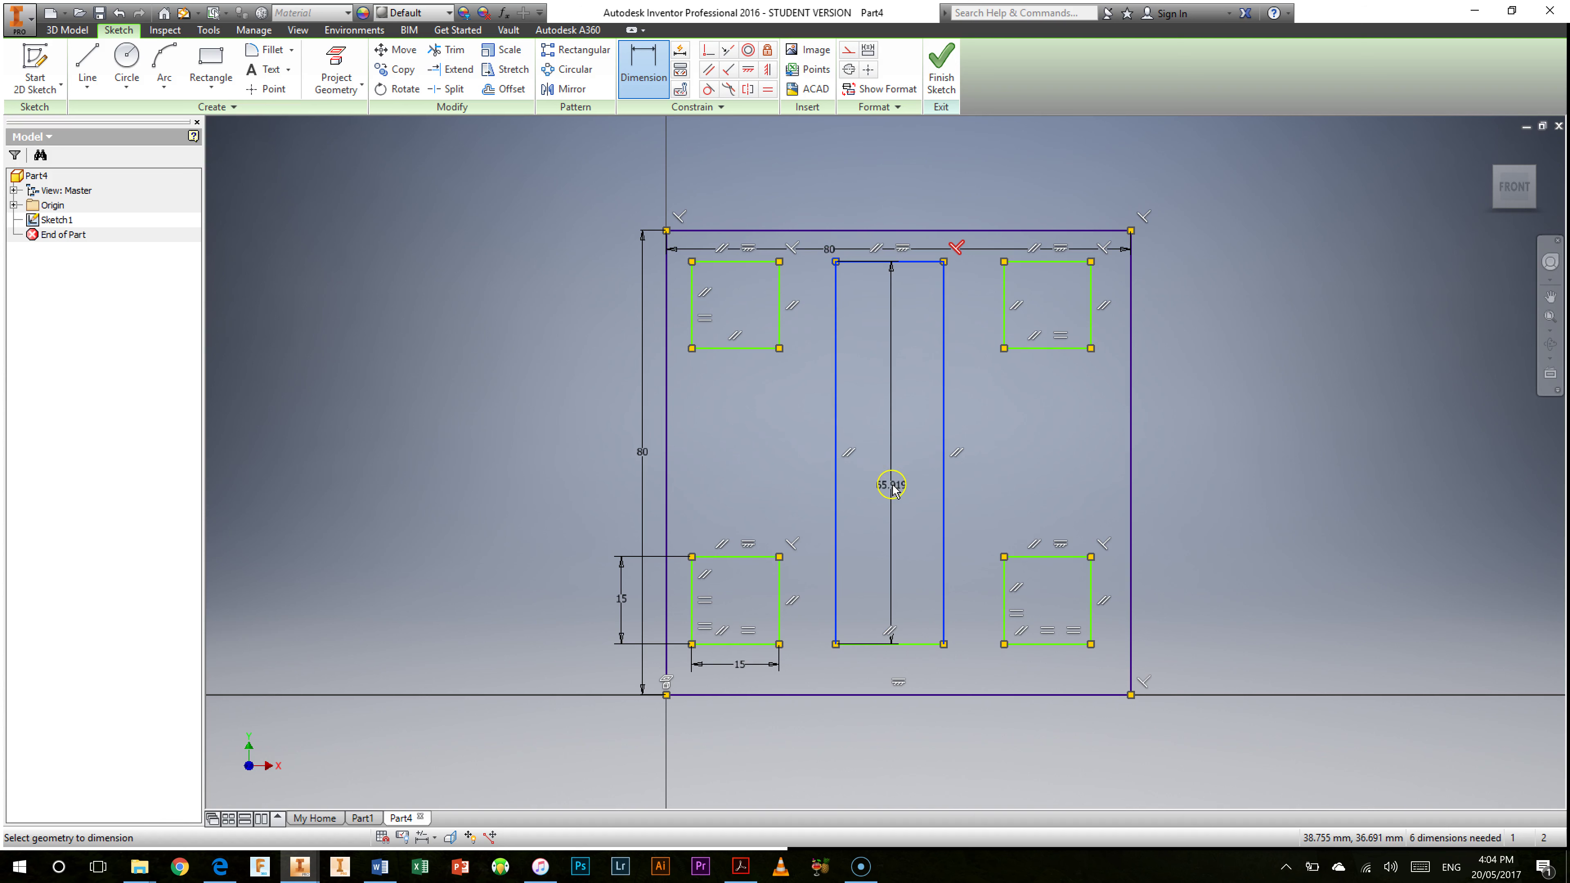
right_click(892, 487)
left_click(816, 487)
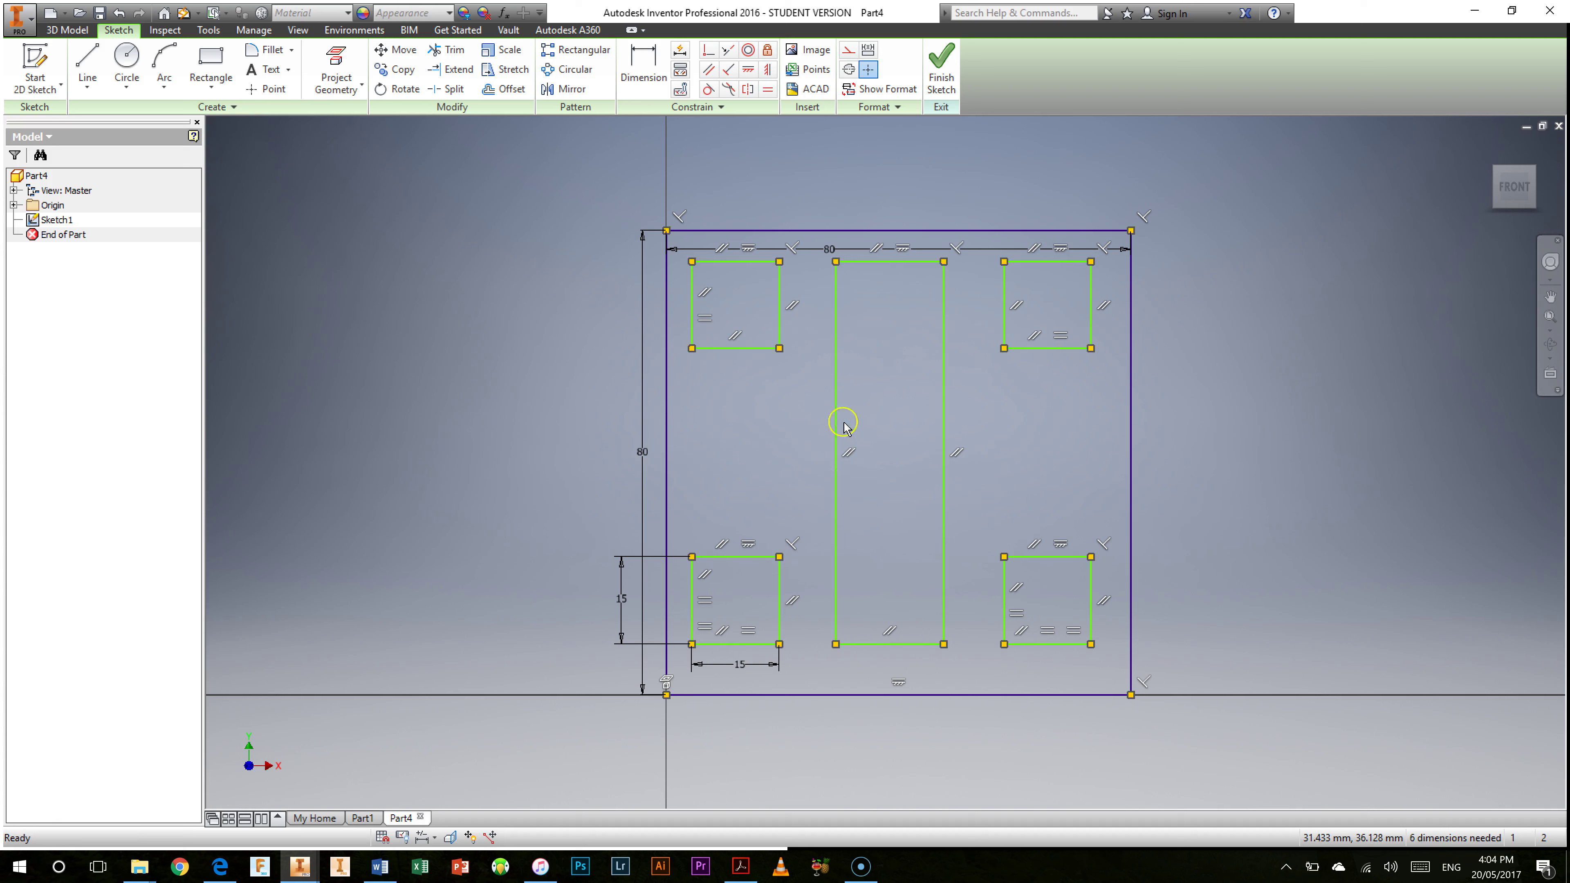
- Dimension the central rectangle's width to 20 mm between its two vertical edges
left_click(643, 65)
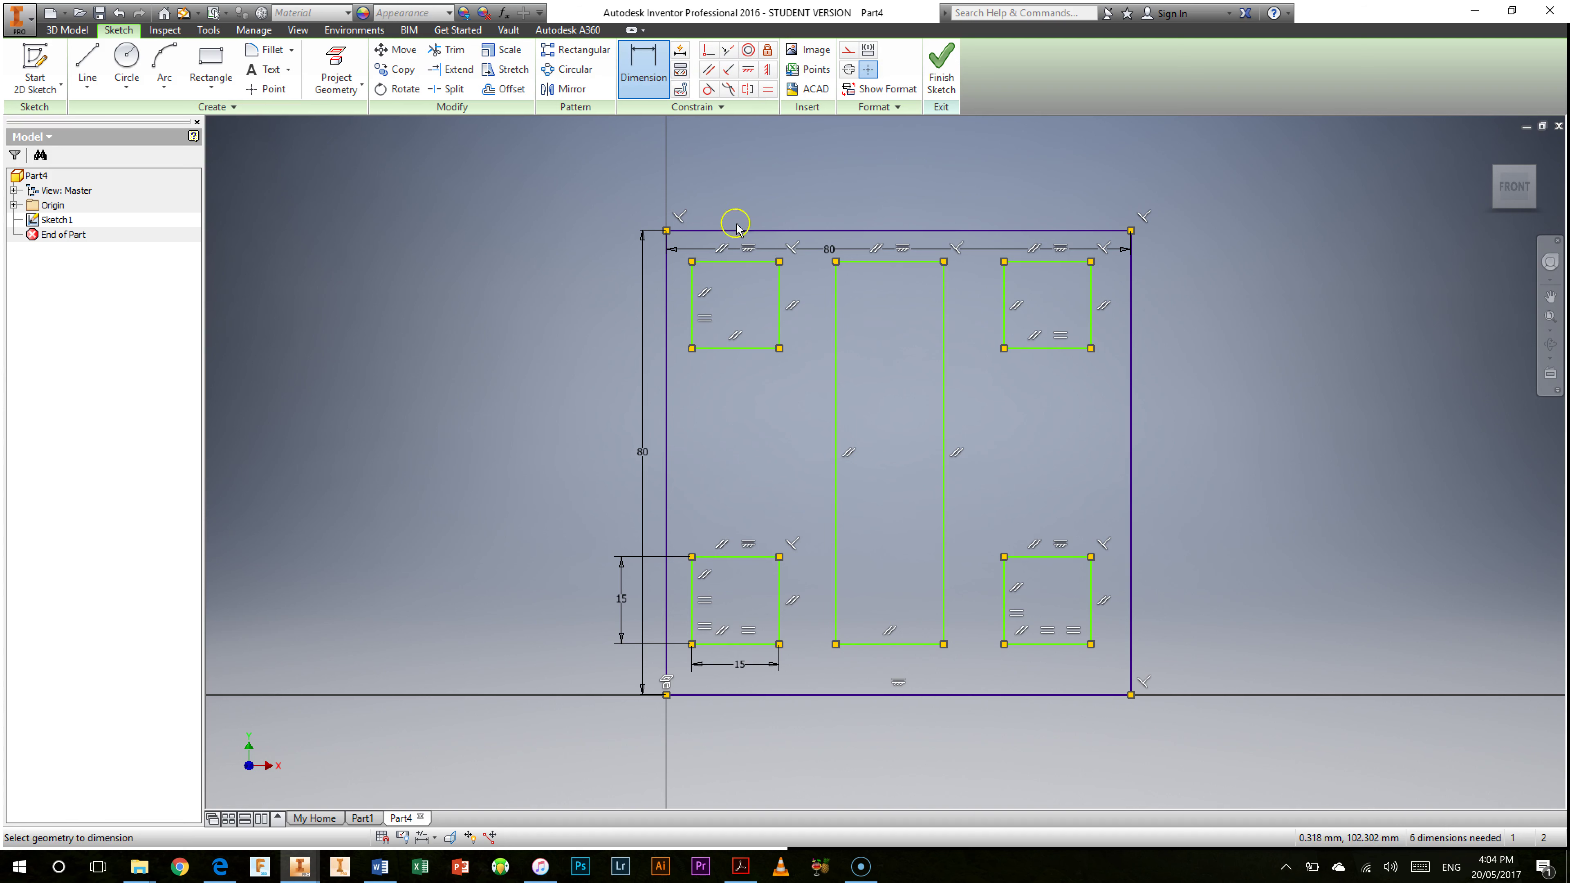
left_click(836, 476)
left_click(943, 481)
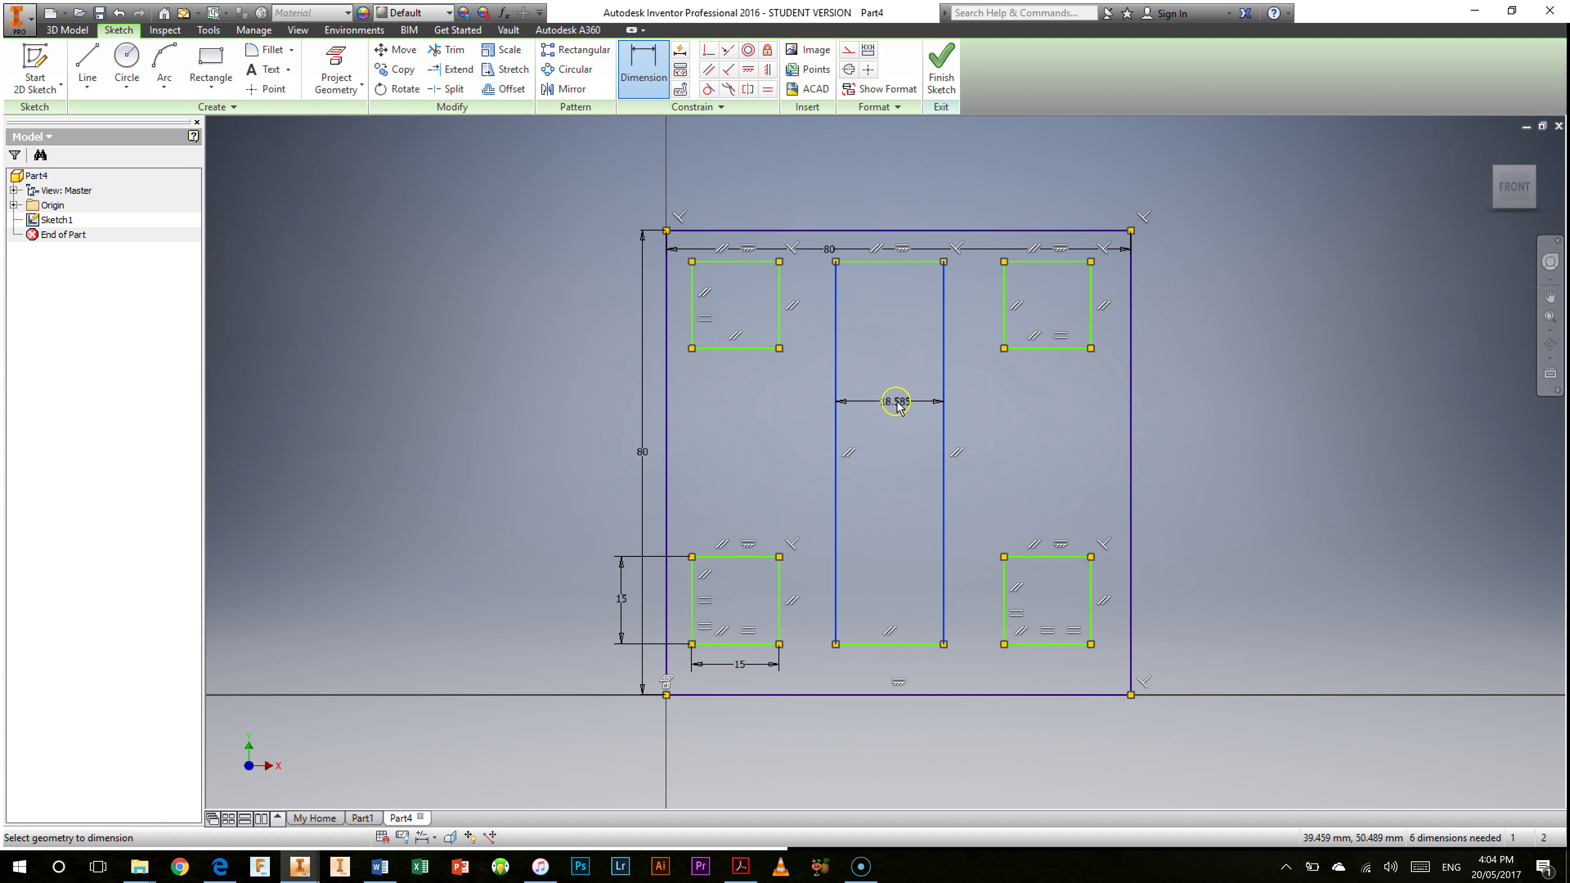
left_click(897, 407)
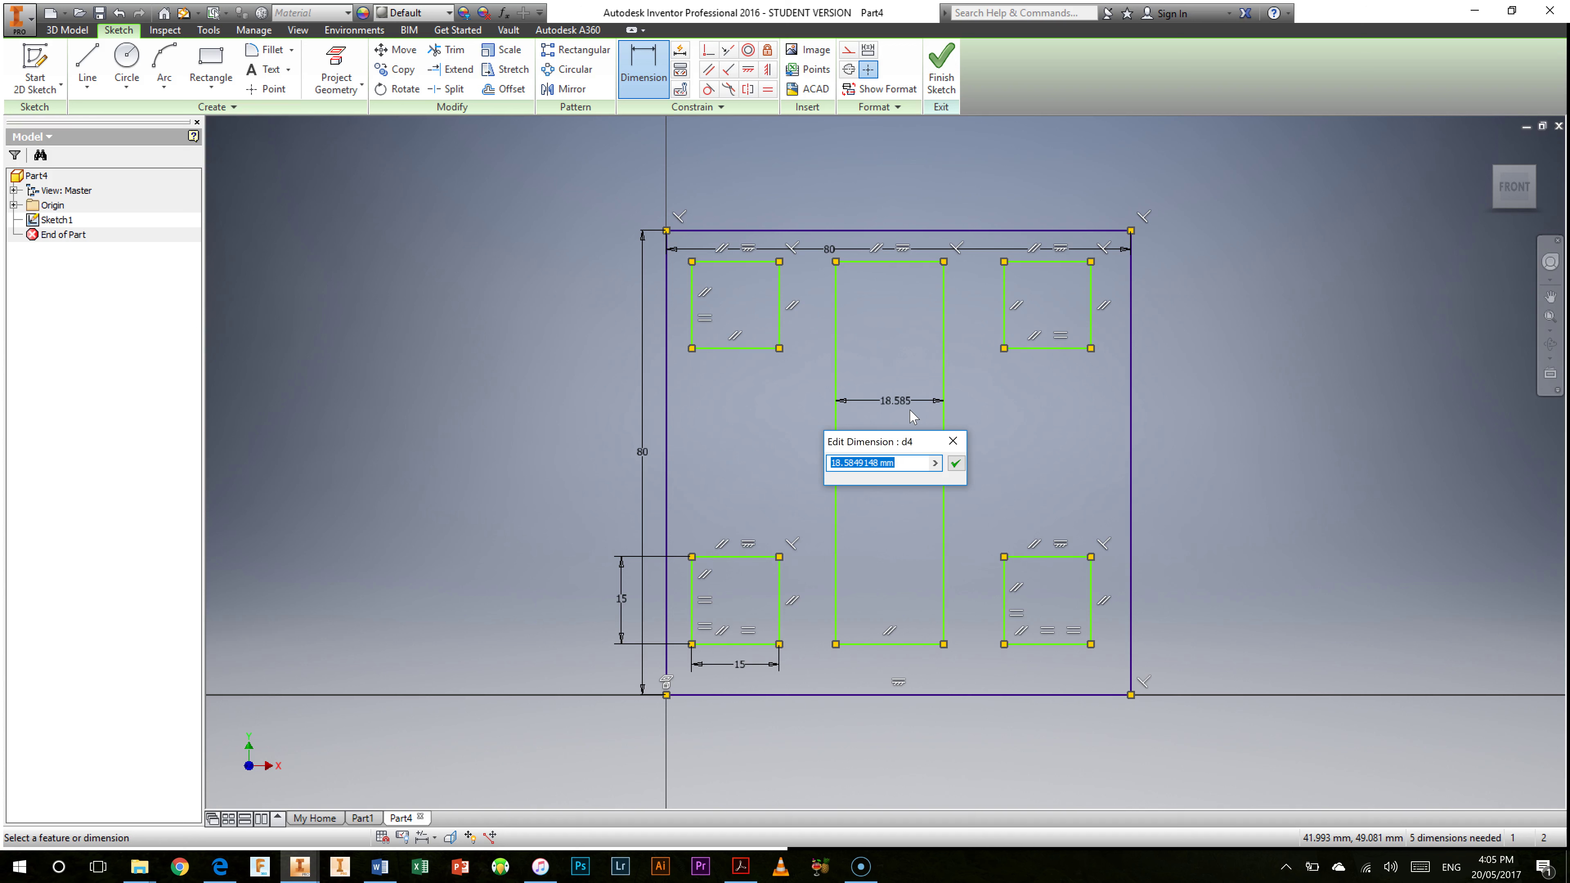
type("20")
key("Return")
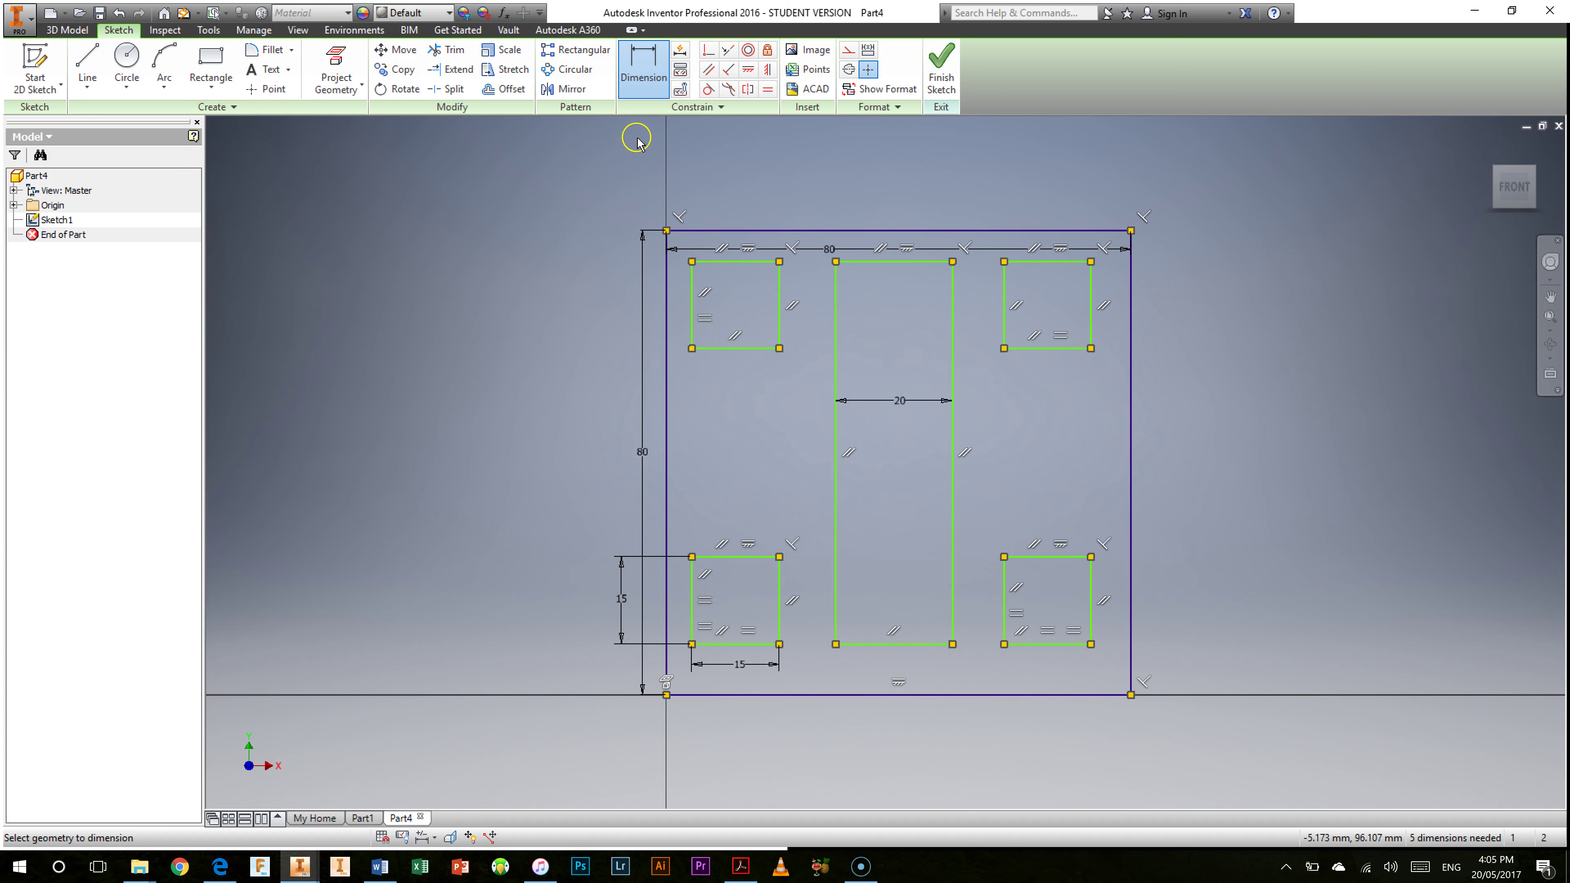
- Dimension the gap between the outer square's top edge and the upper-left small square's top edge to 10 mm
left_click(648, 66)
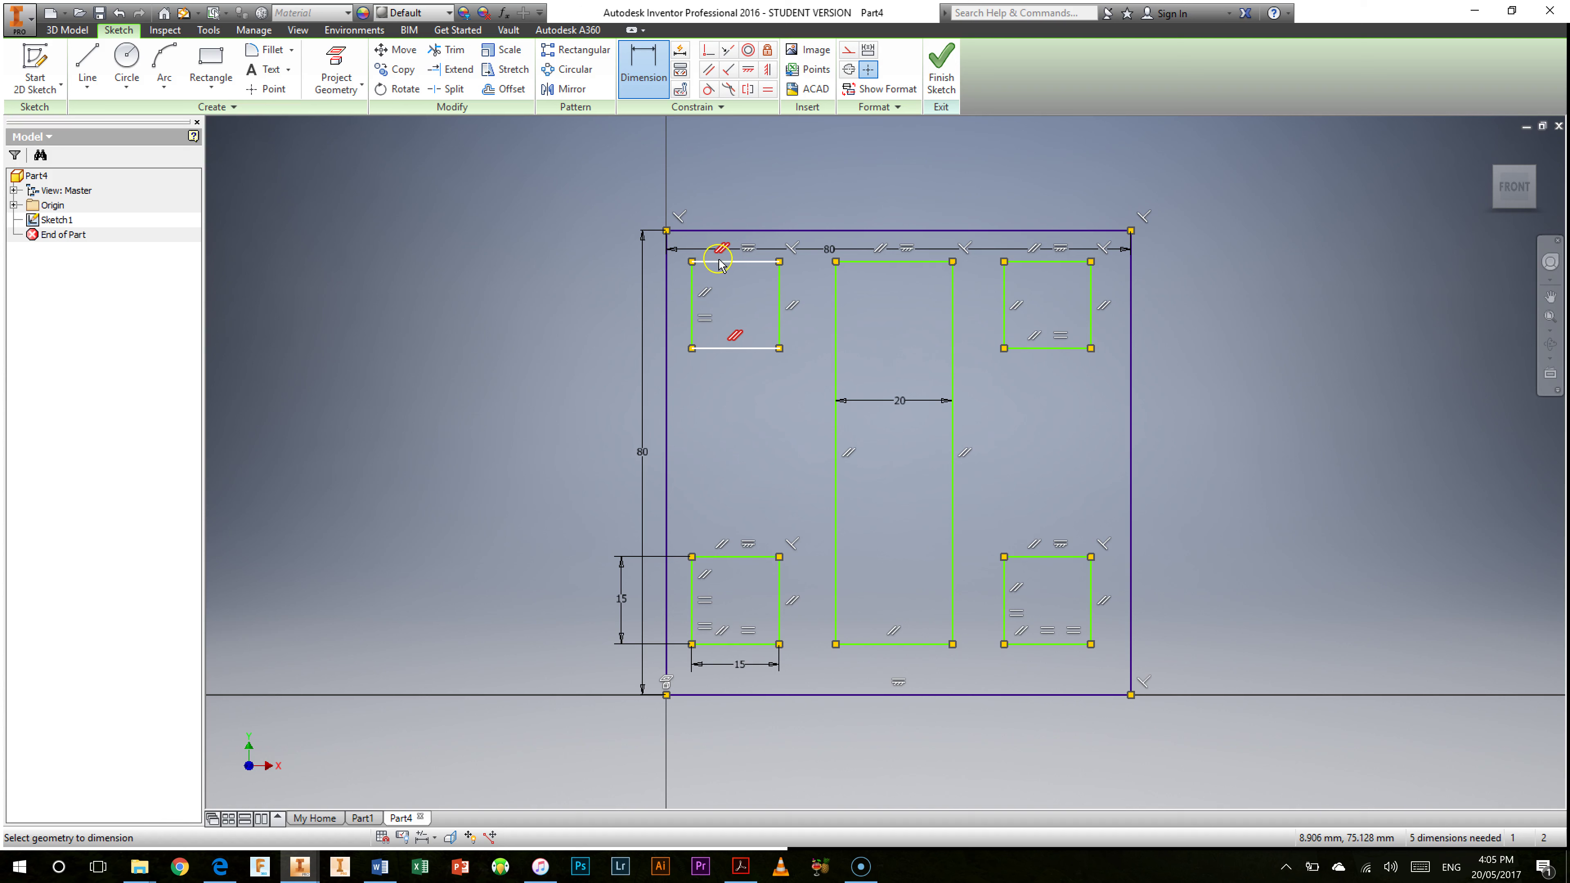
left_click(716, 230)
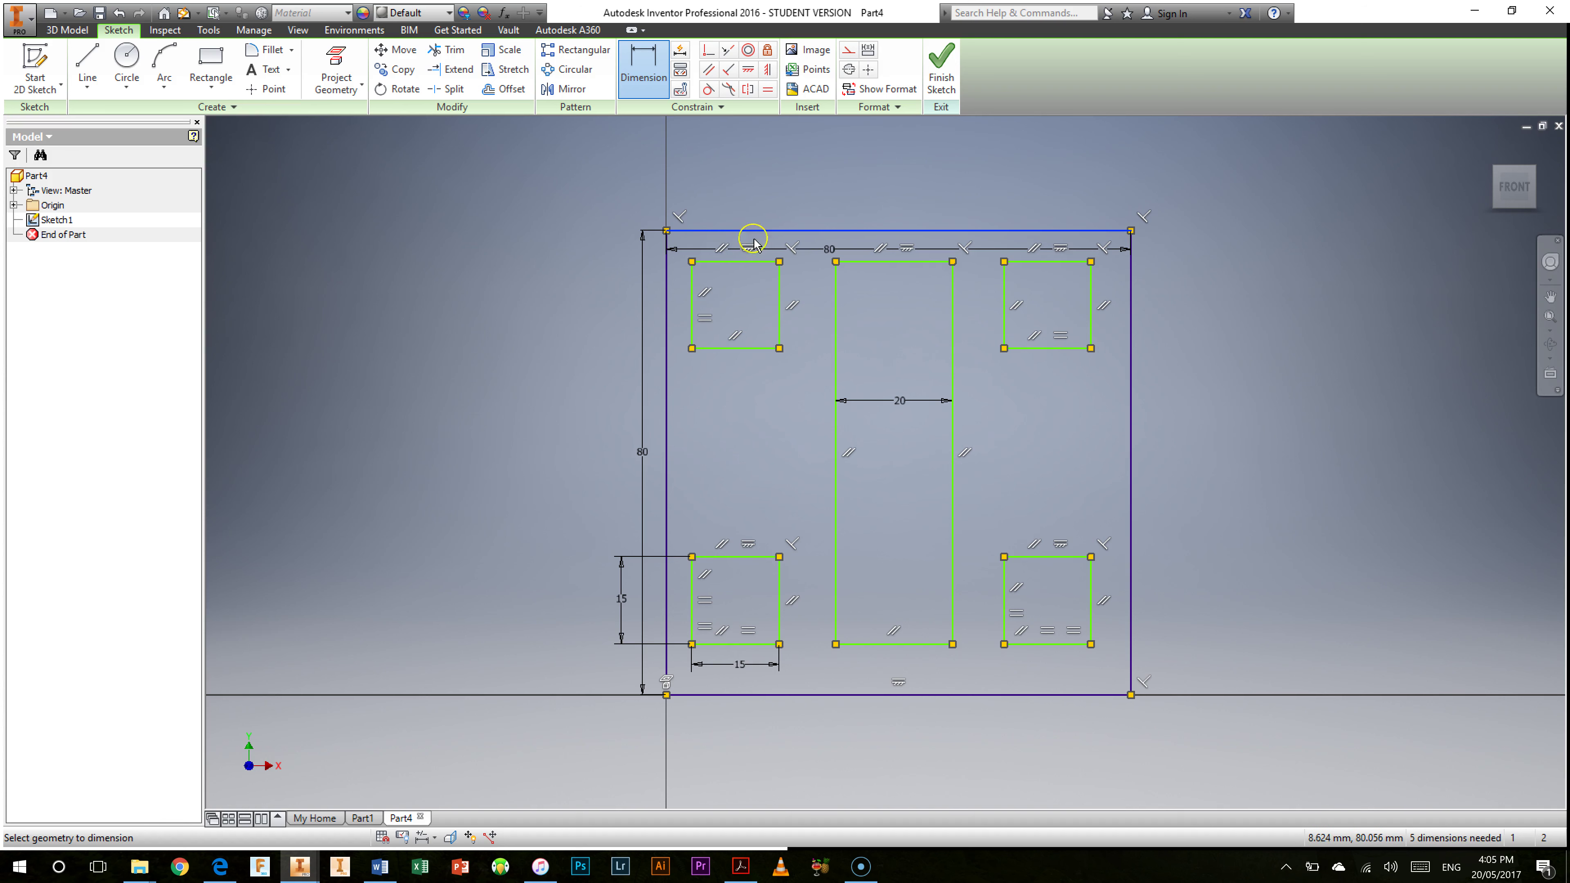
left_click(744, 262)
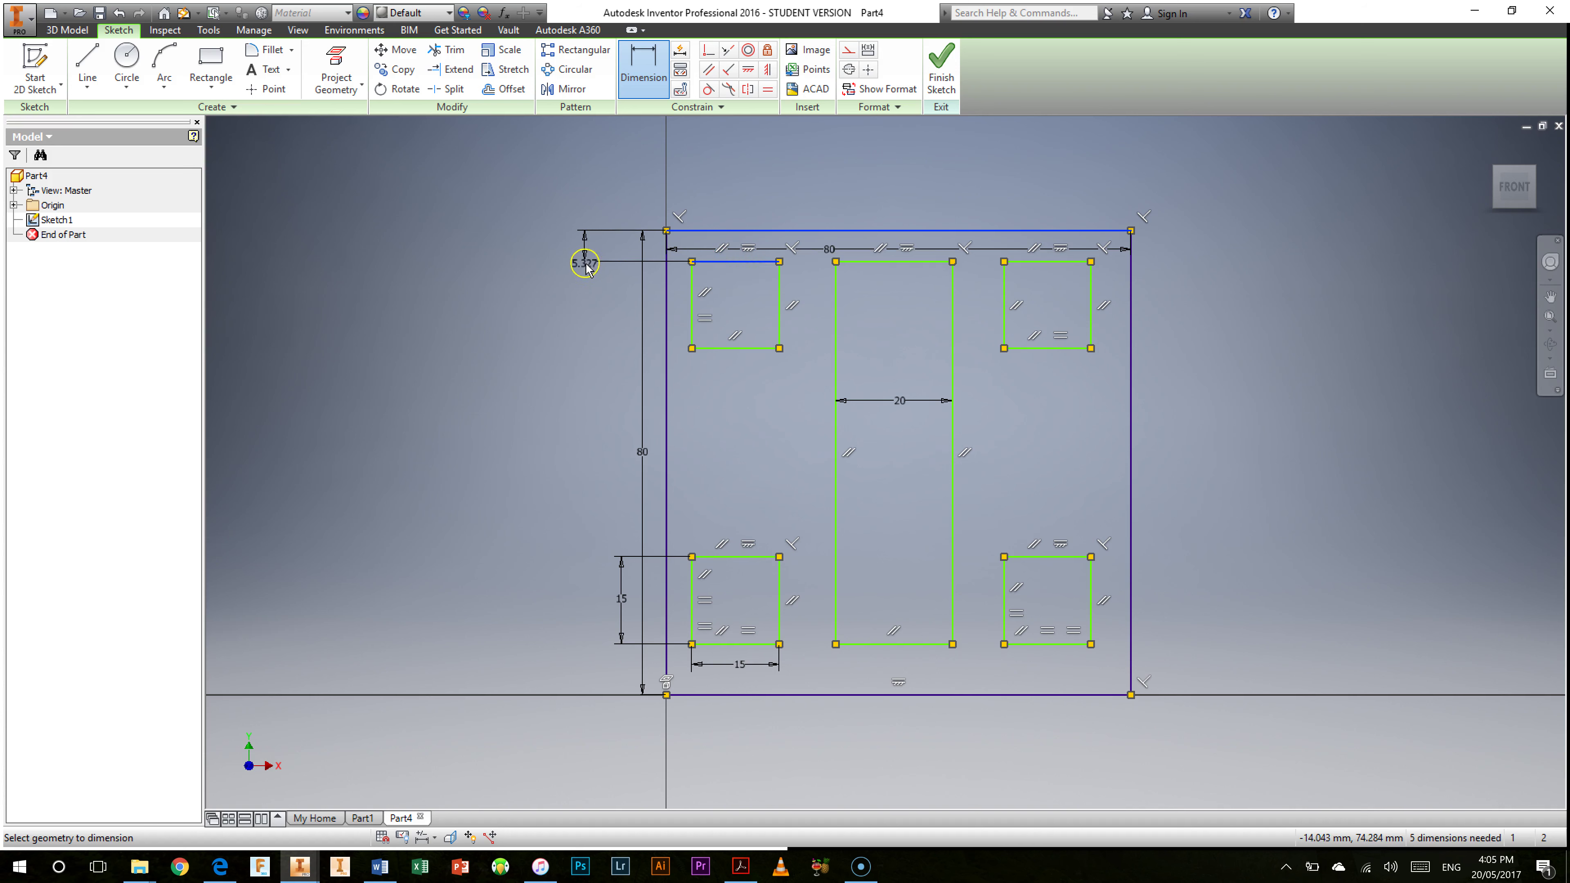
left_click(585, 243)
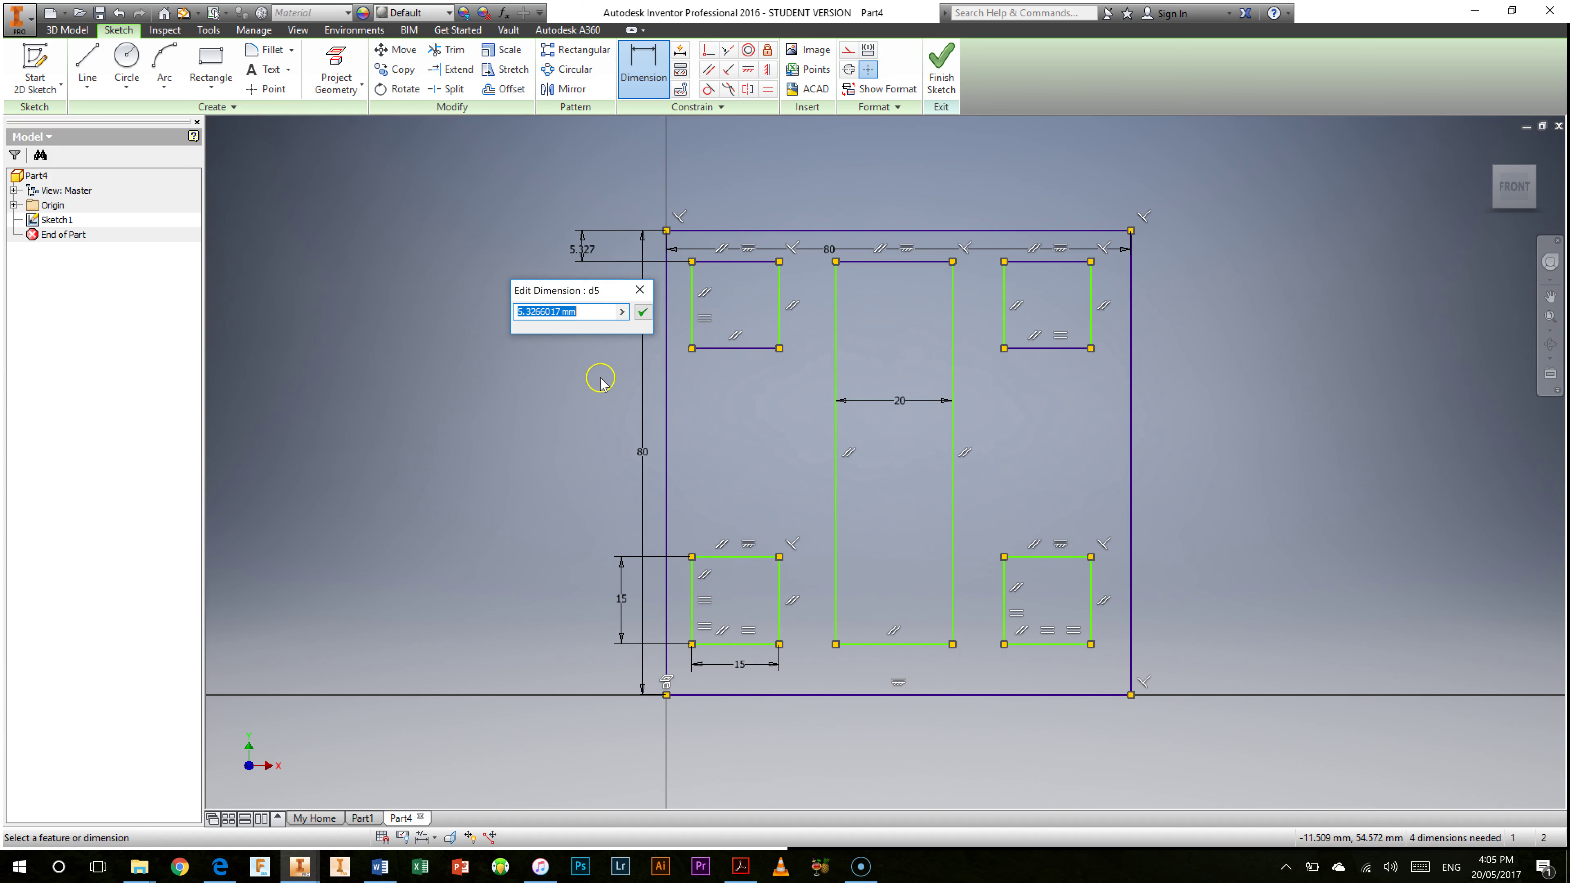
type("10")
key("Return")
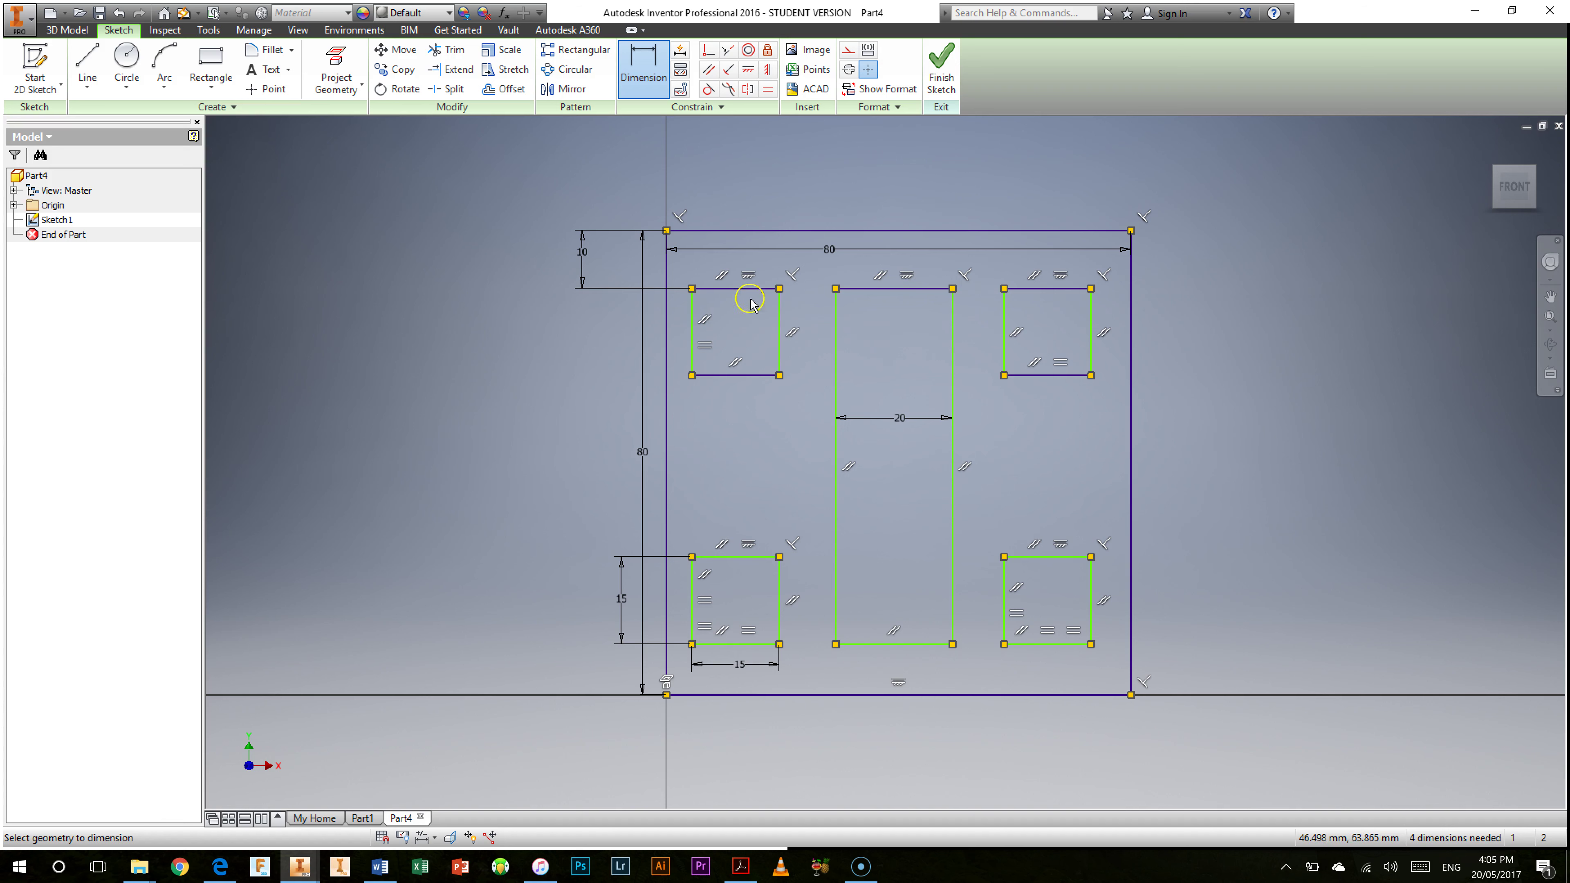
- Dimension the gap between the outer square's bottom edge and the lower-left small square's bottom edge to 10 mm
left_click(897, 288)
left_click(786, 696)
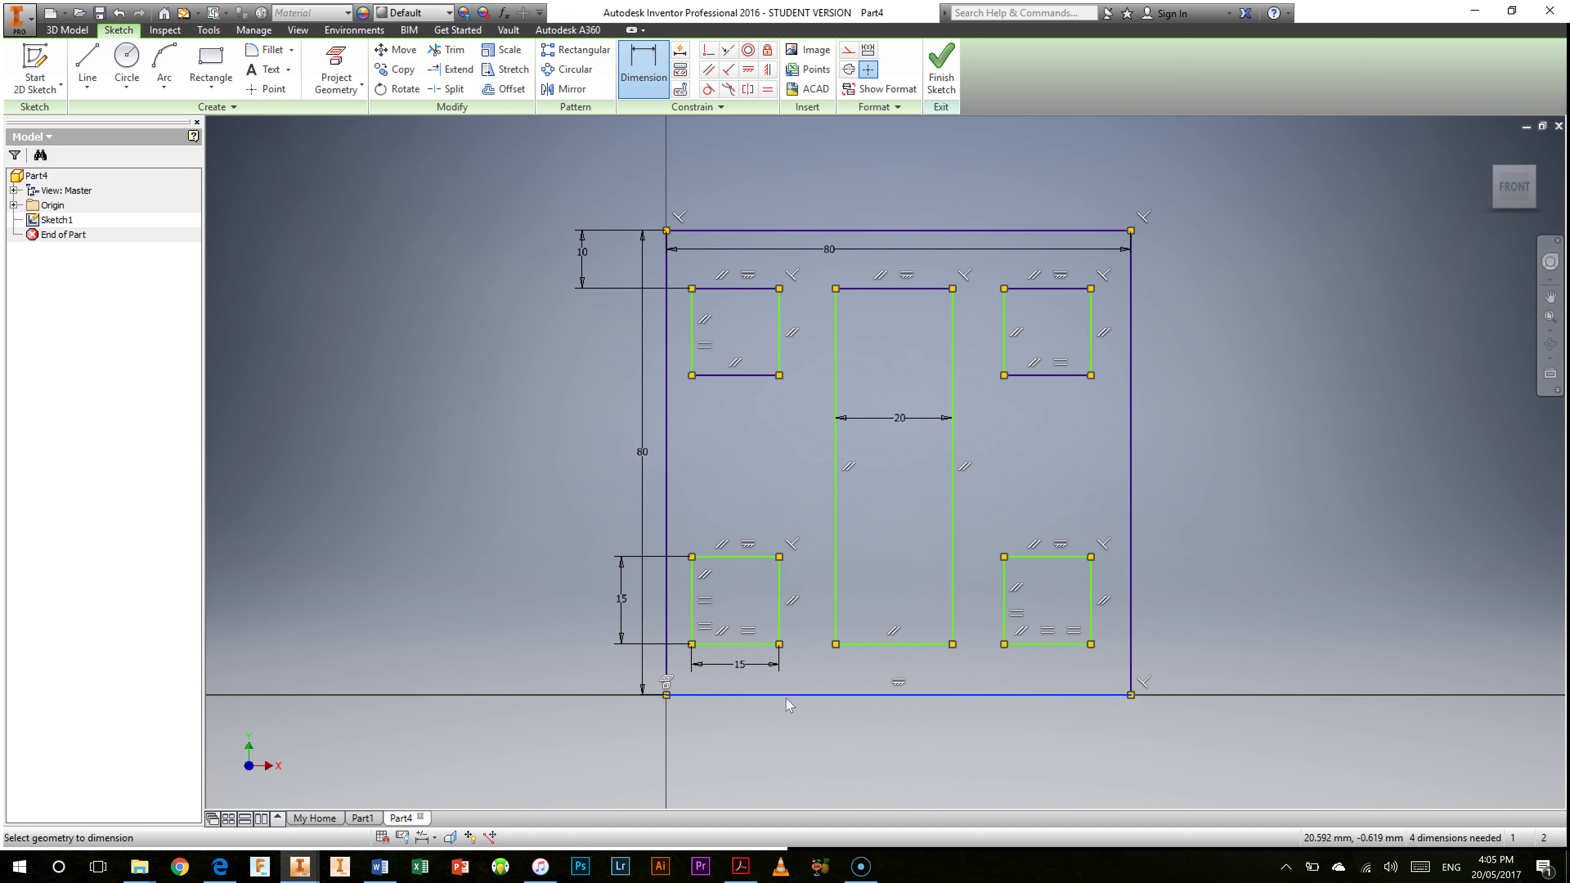
left_click(735, 645)
left_click(546, 666)
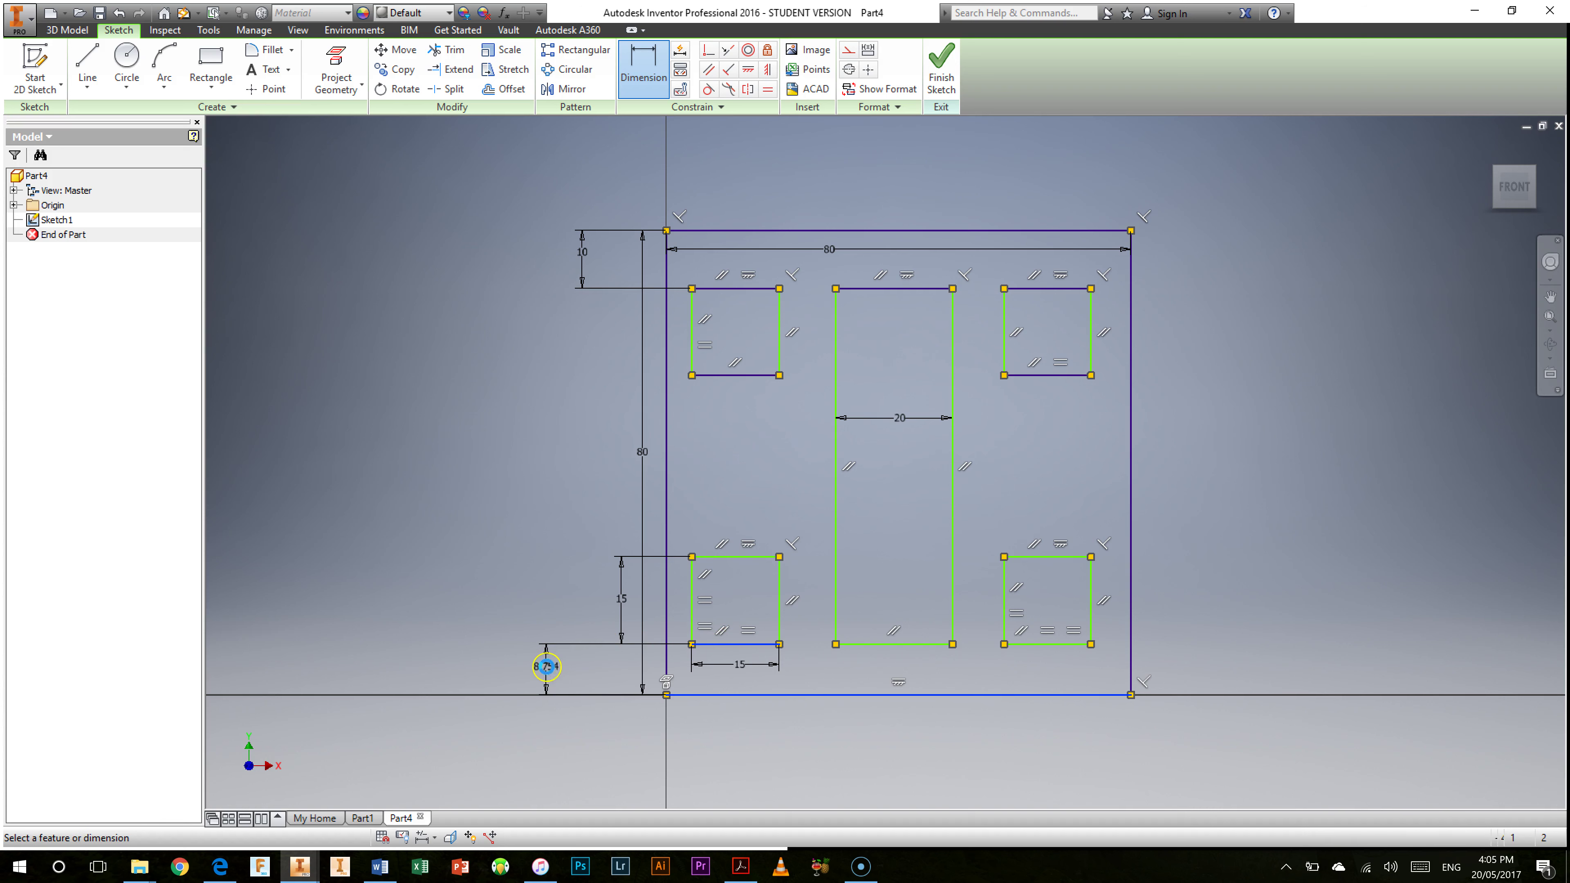
type("10")
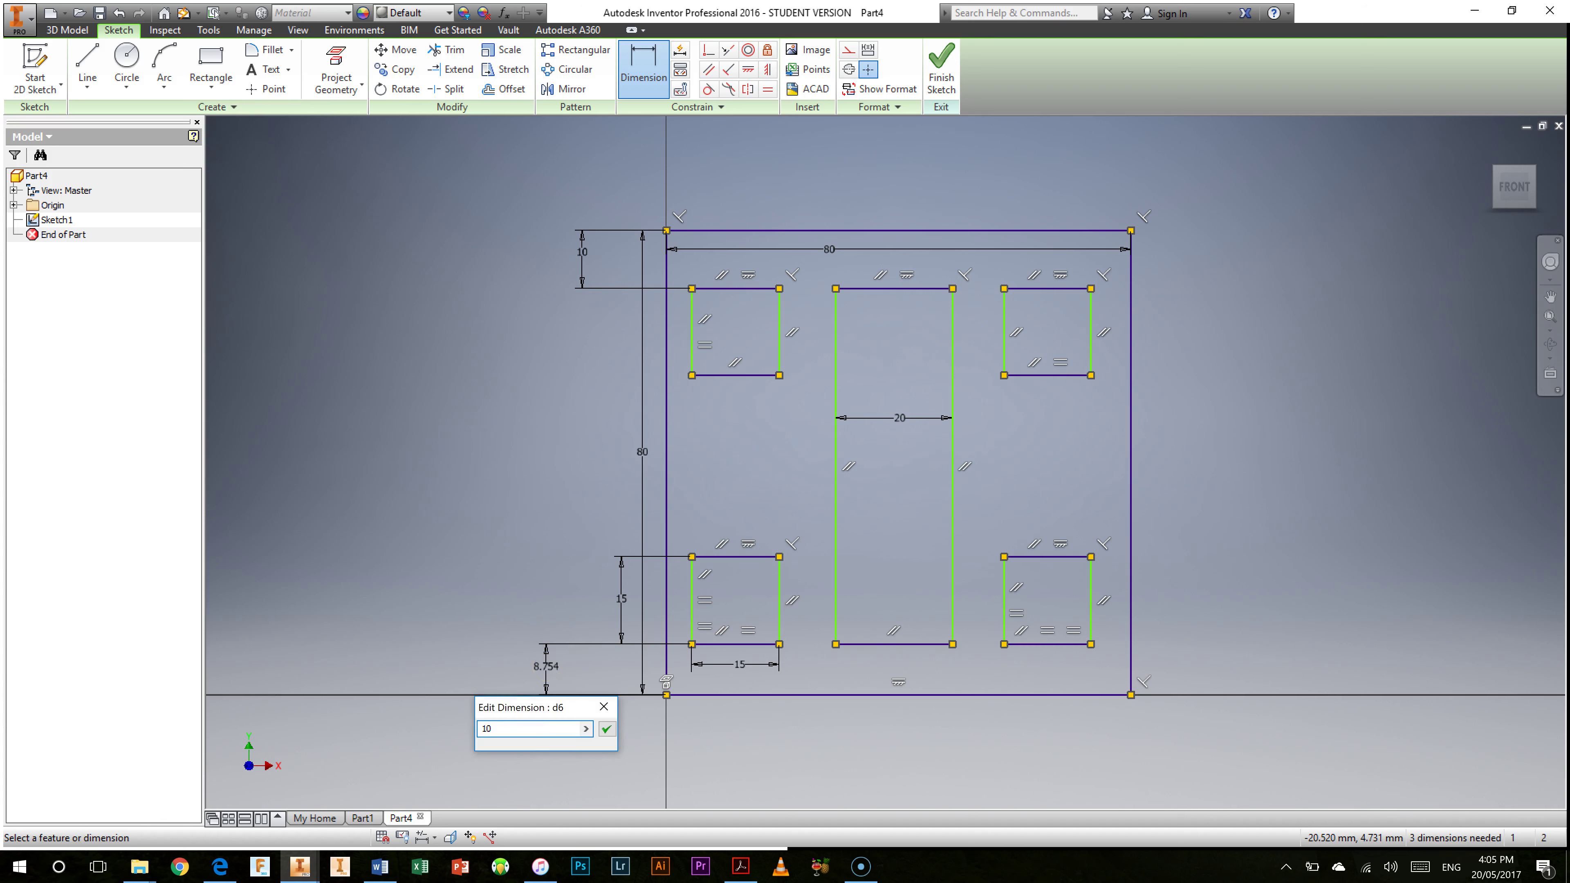
key("Return")
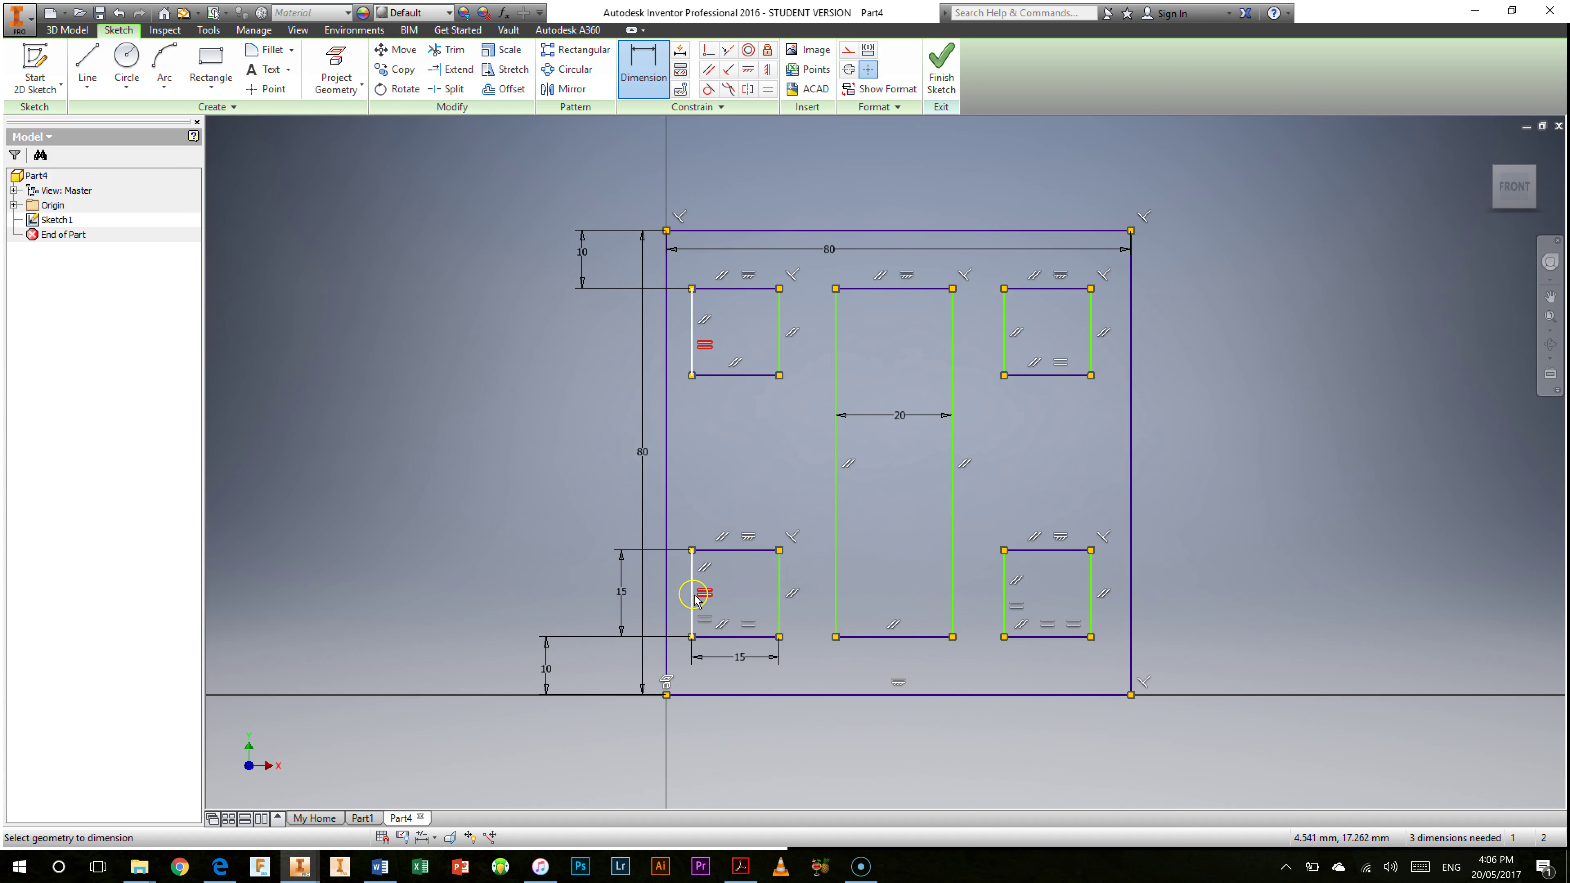
- Dimension the gap between the outer square's left edge and the lower-left small square's left edge to 5 mm
left_click(666, 603)
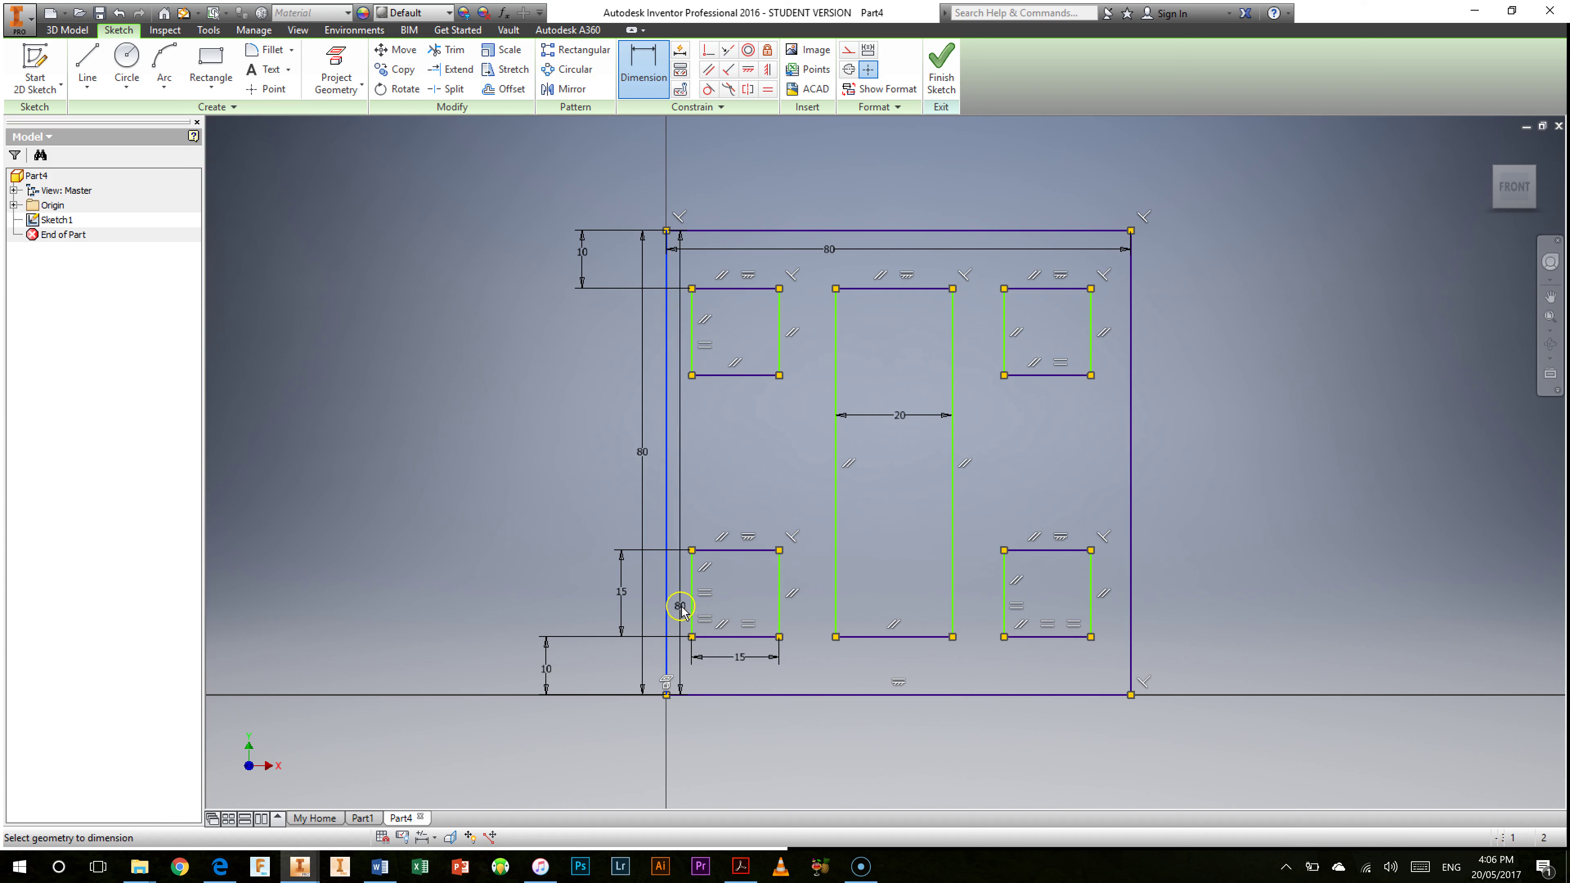
left_click(691, 608)
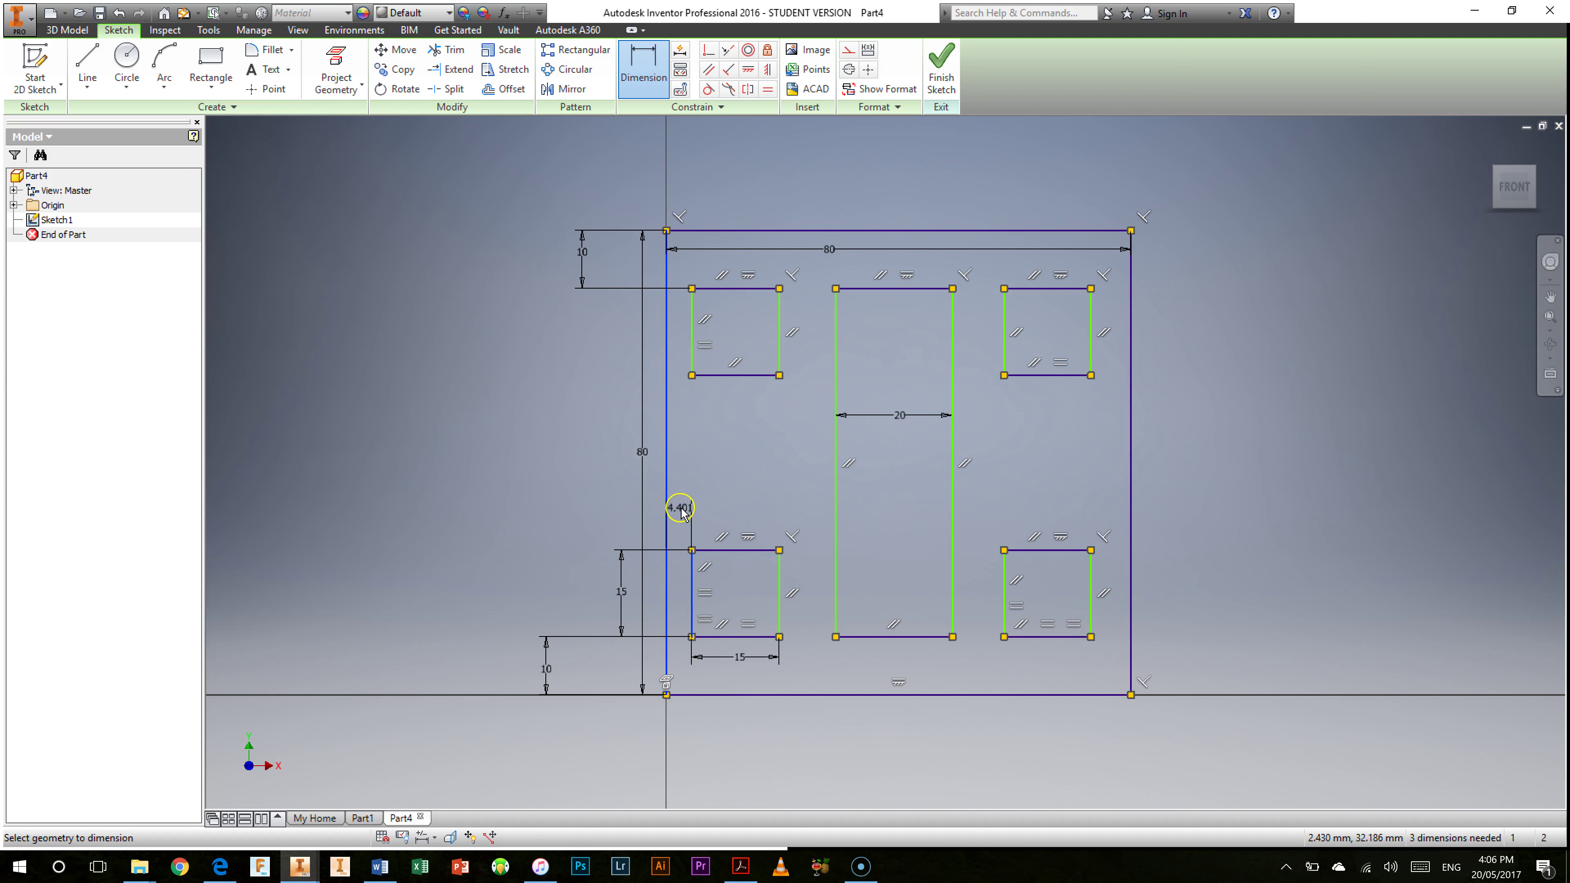
left_click(681, 512)
type("5")
key("Return")
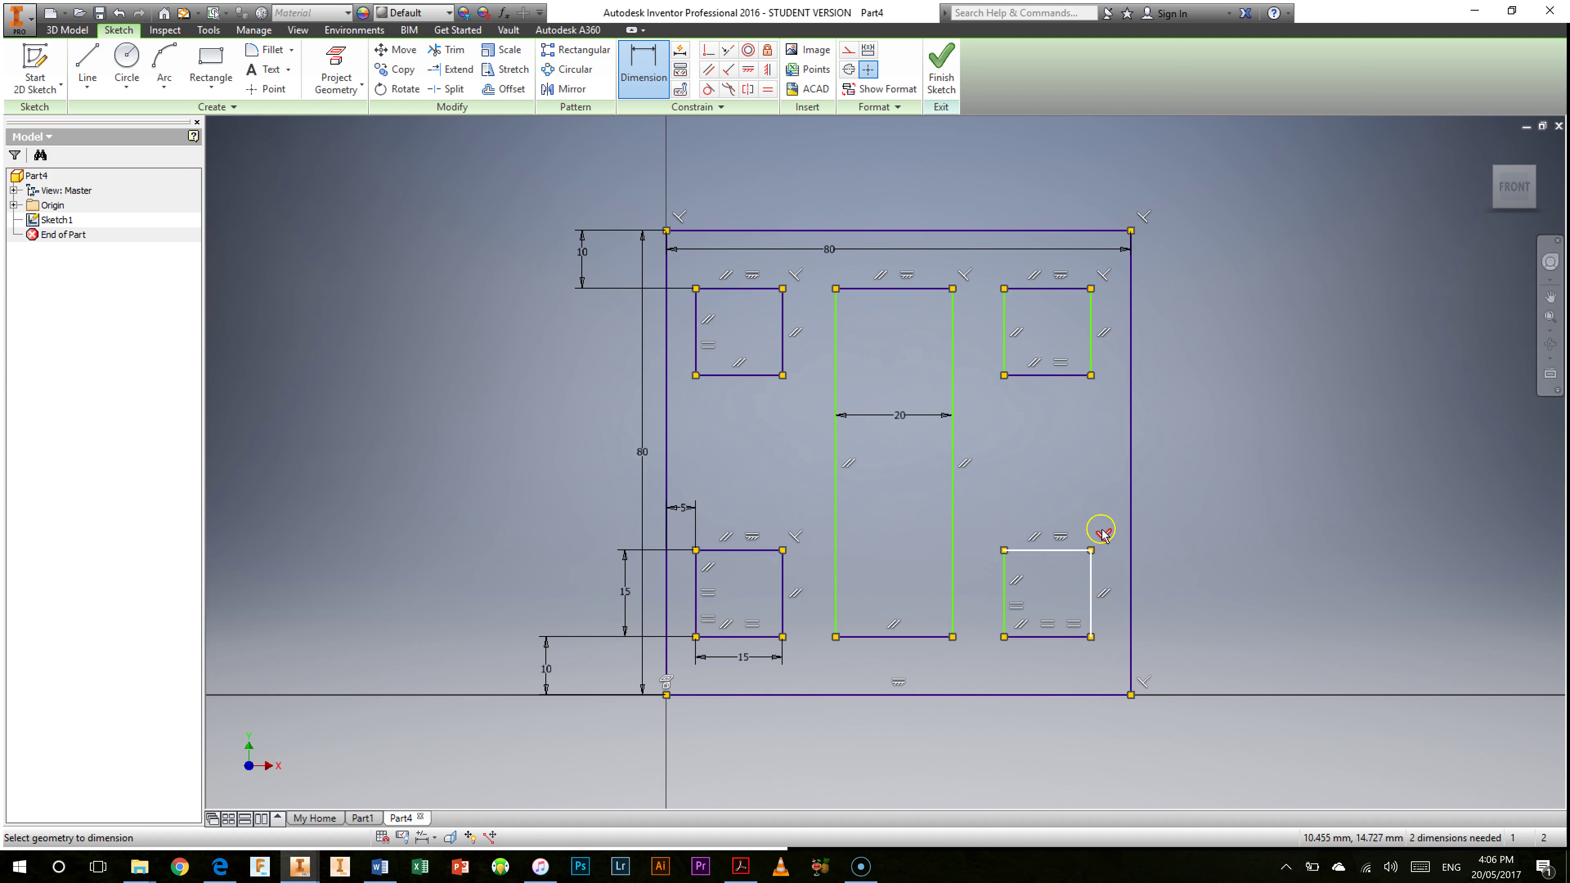
- Dimension the gap between the outer square's right edge and the lower-right small square's right edge to 5 mm
left_click(1132, 554)
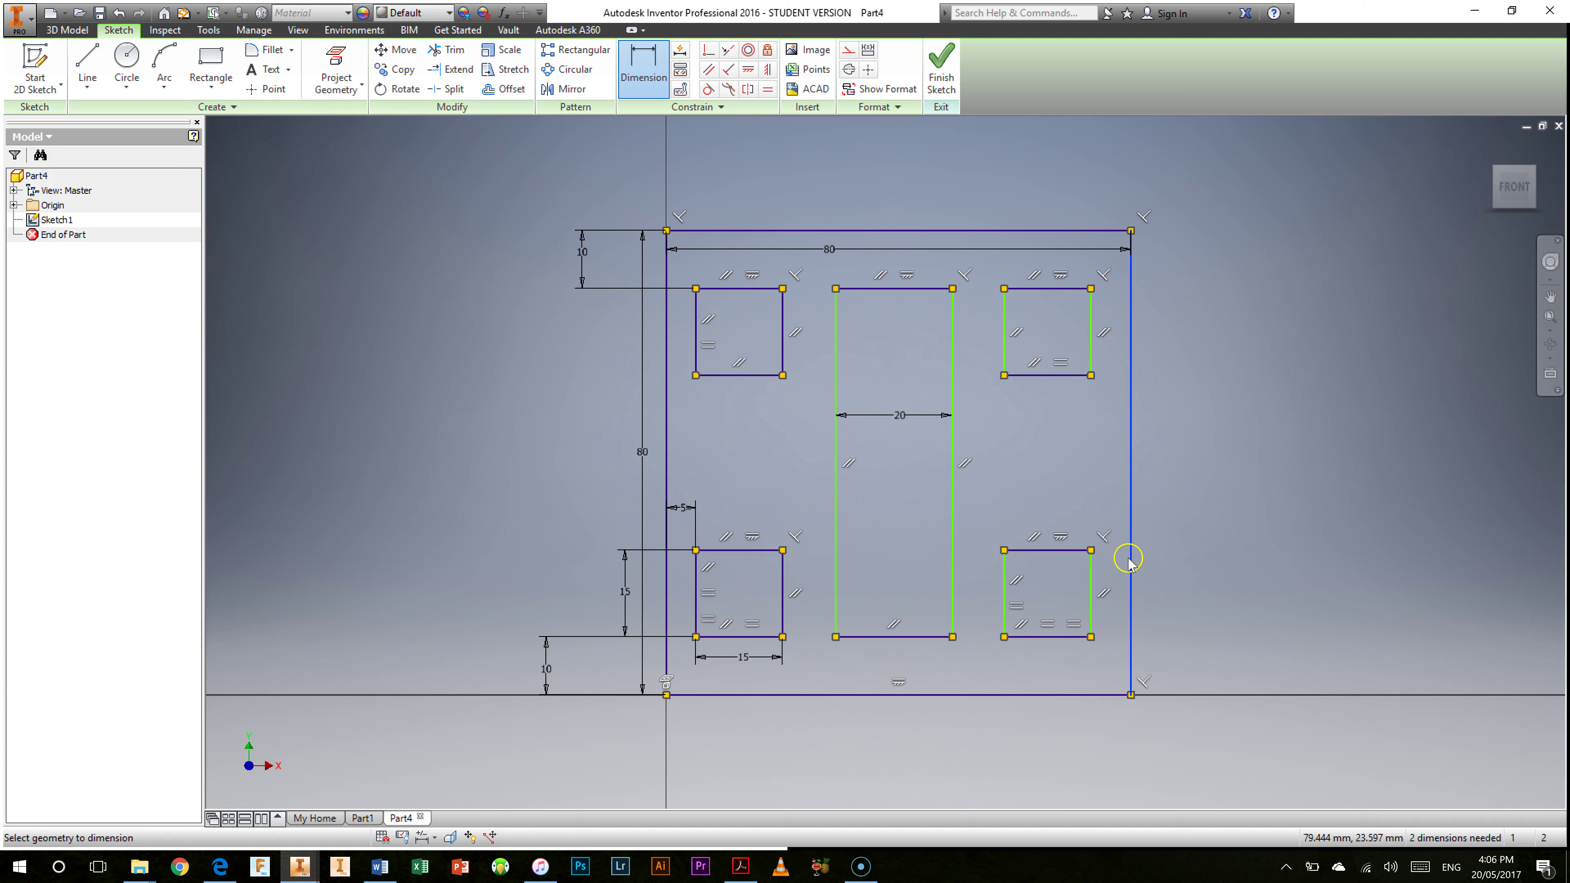
left_click(1093, 575)
left_click(1112, 578)
type("5")
key("Return")
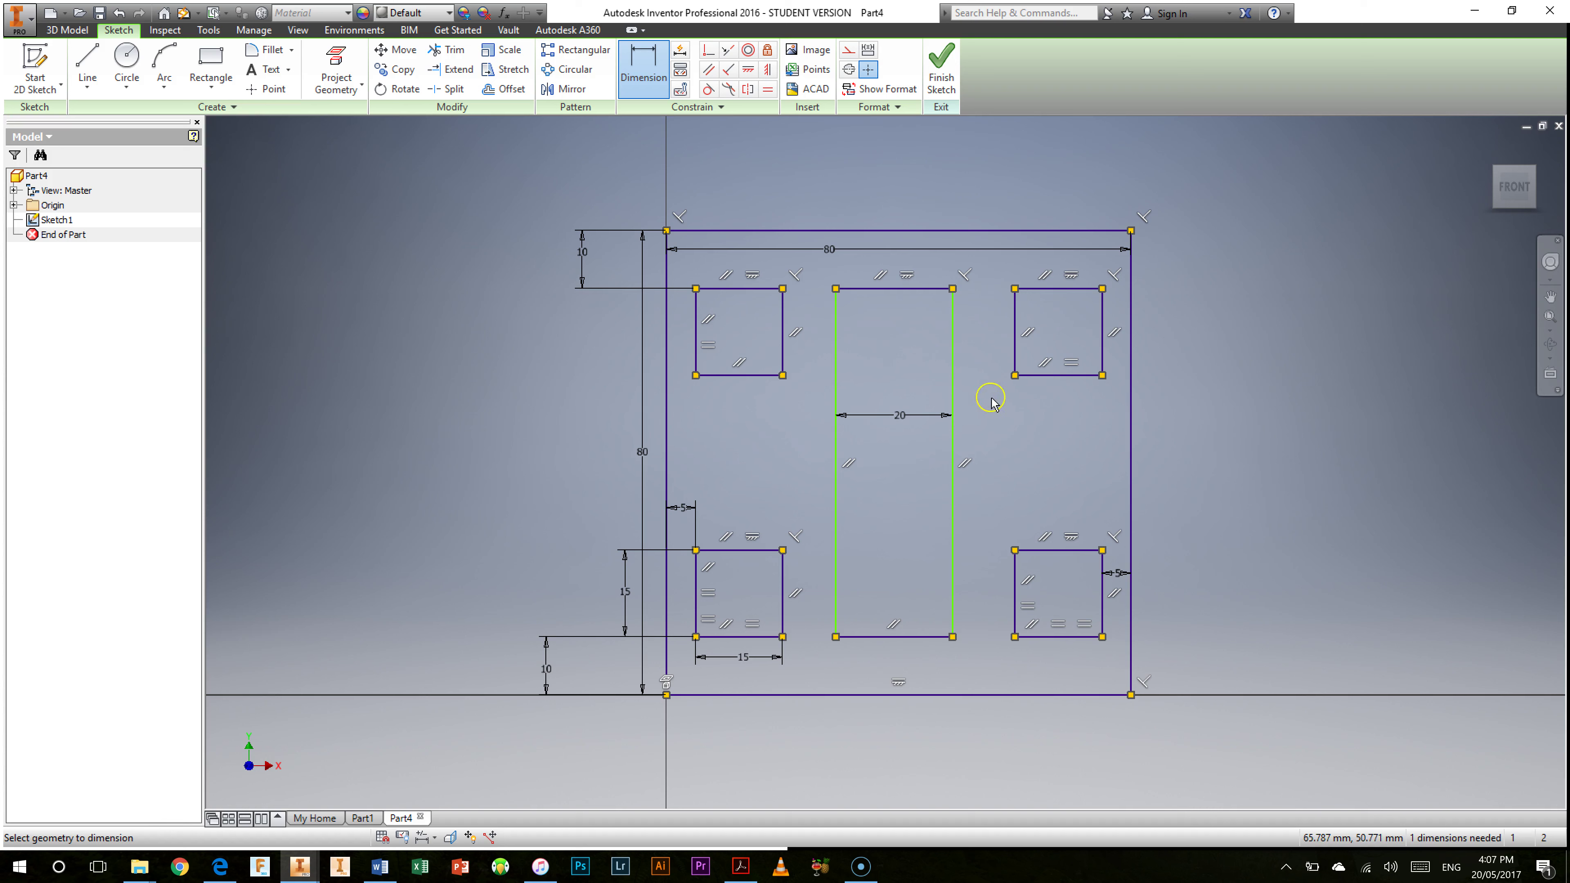
- Dimension the distance between the outer square's right edge and the central rectangle's right edge to 30 mm
left_click(1130, 422)
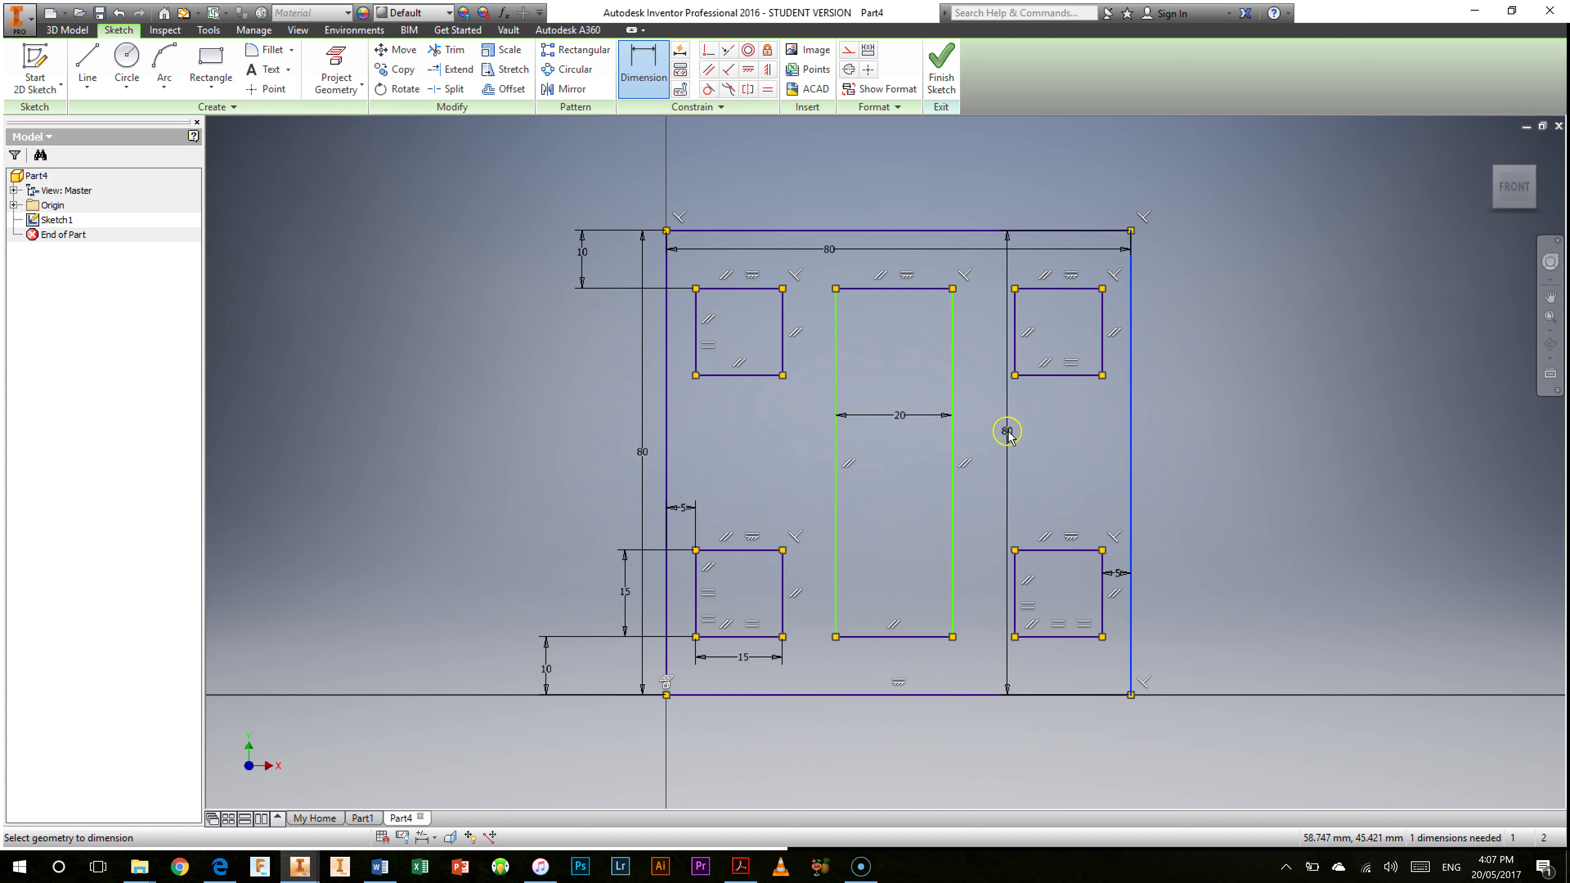
left_click(954, 440)
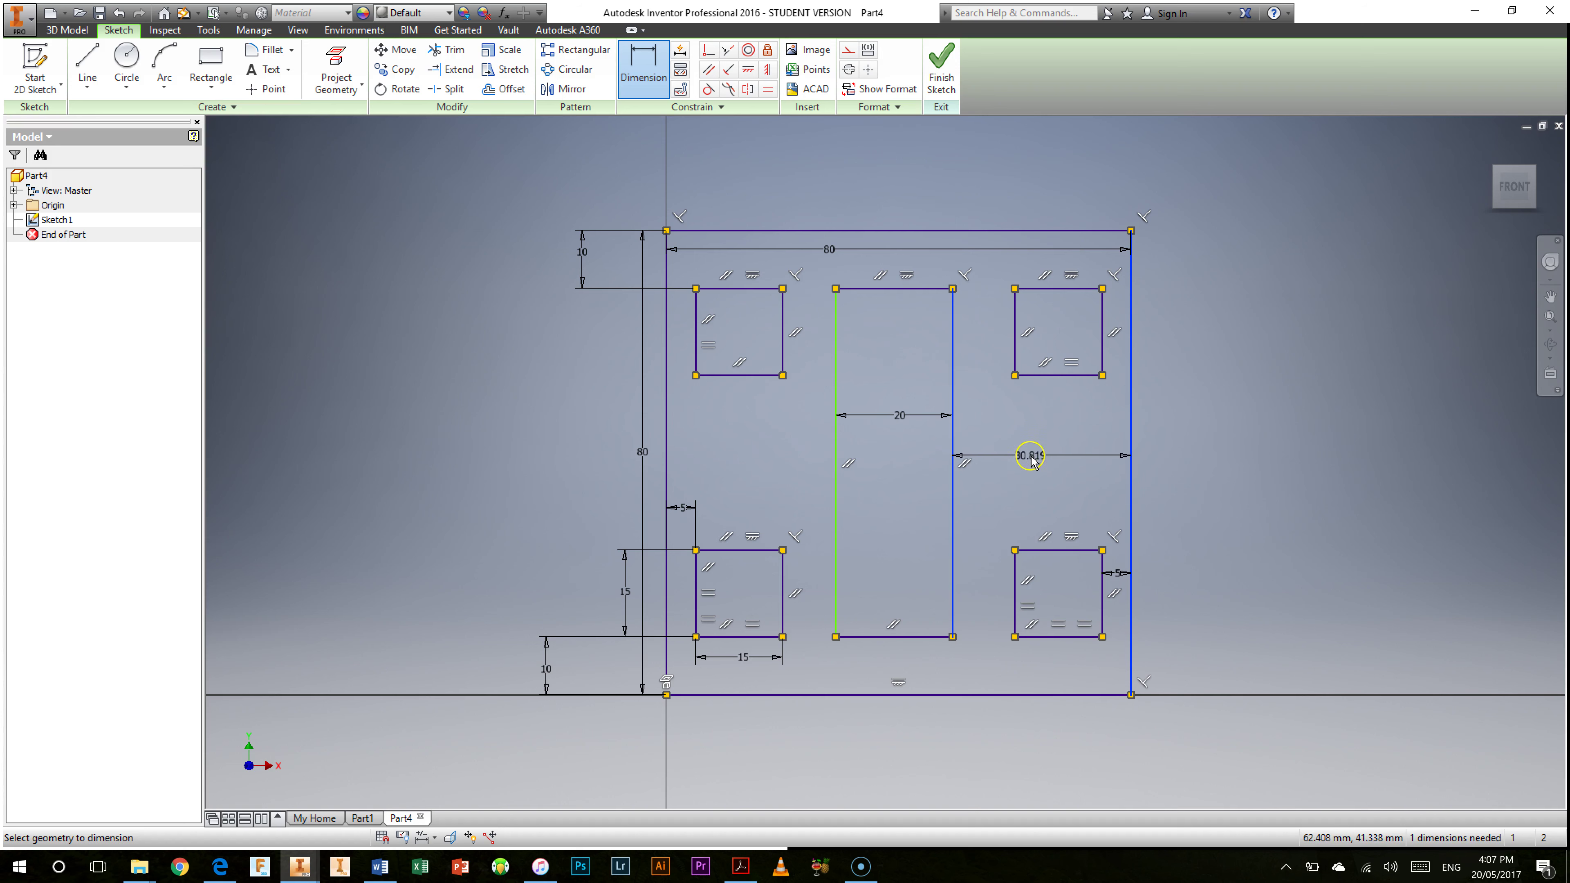
left_click(1033, 461)
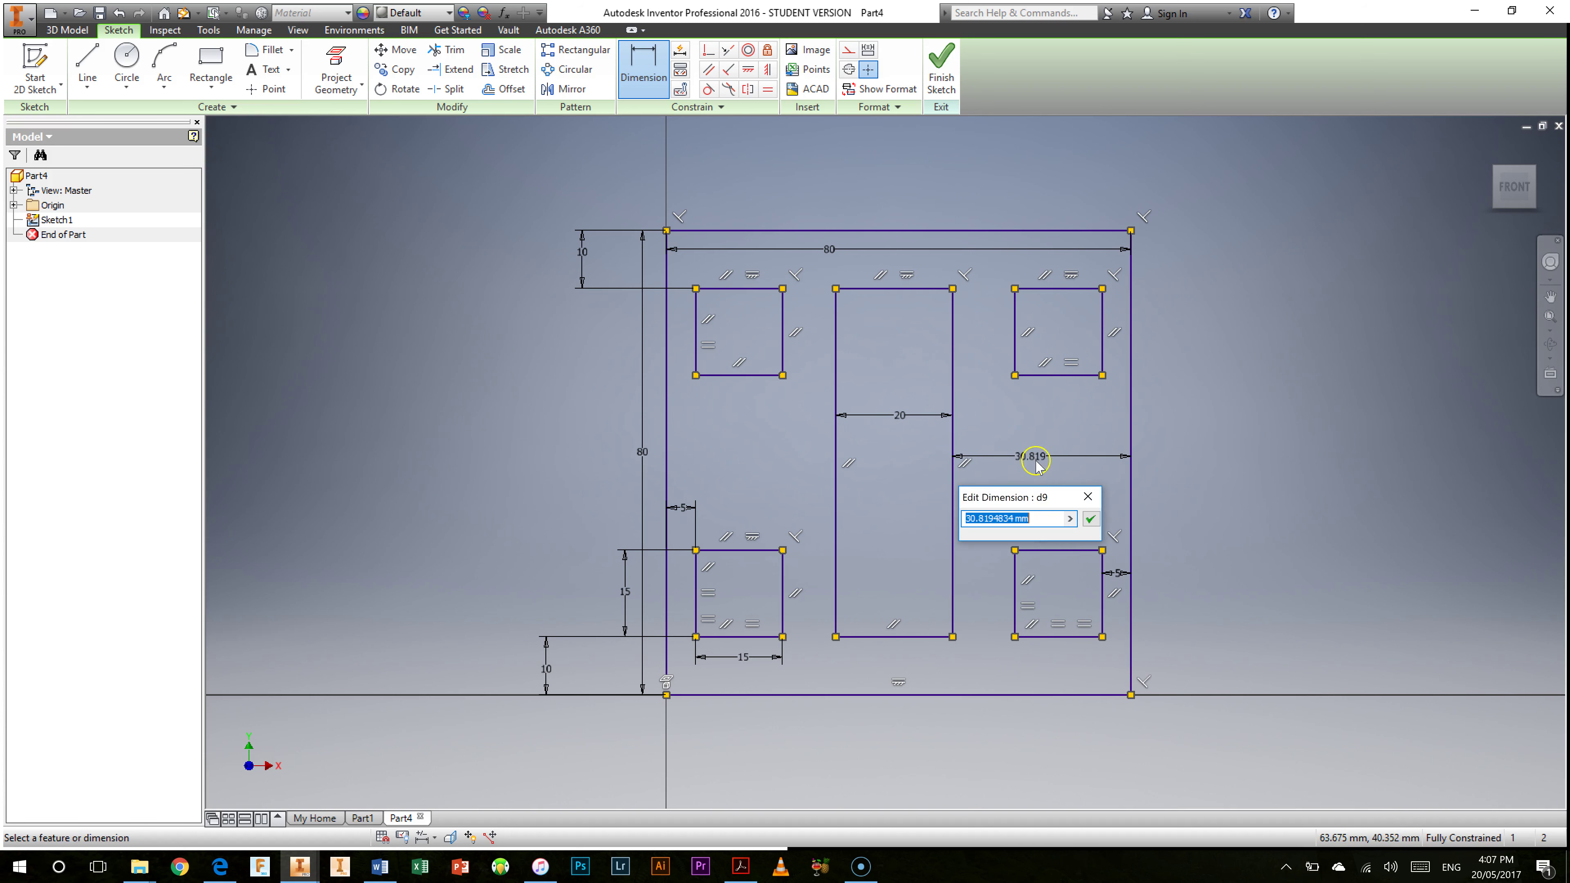
type("30")
key("Return")
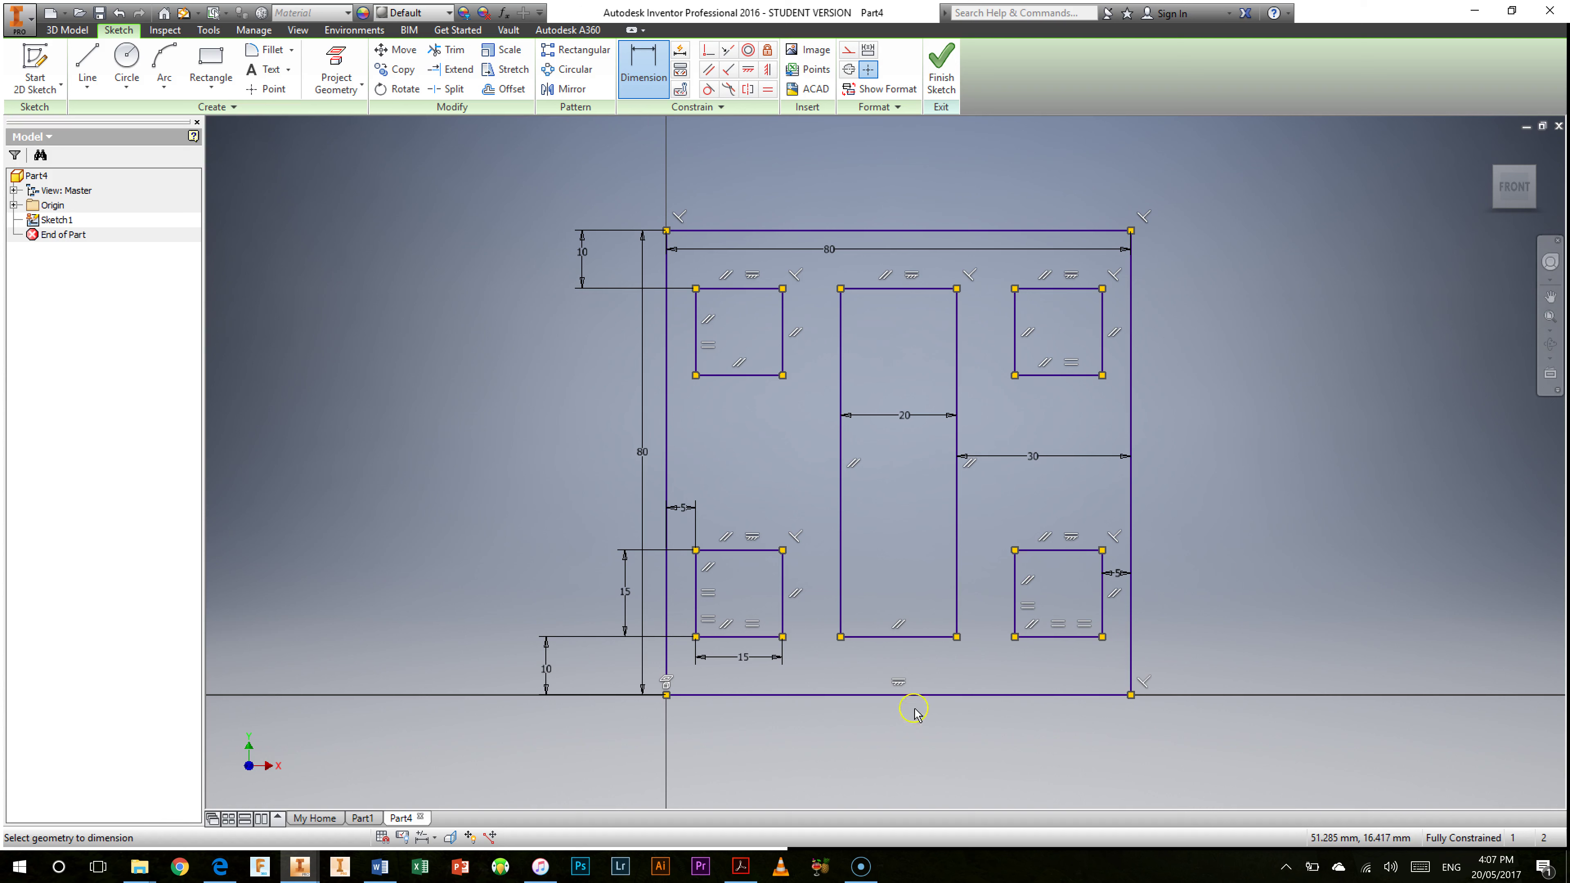
- End dimensioning and use Show Constraints on all of the sketch geometry to inspect its constraints
right_click(1180, 476)
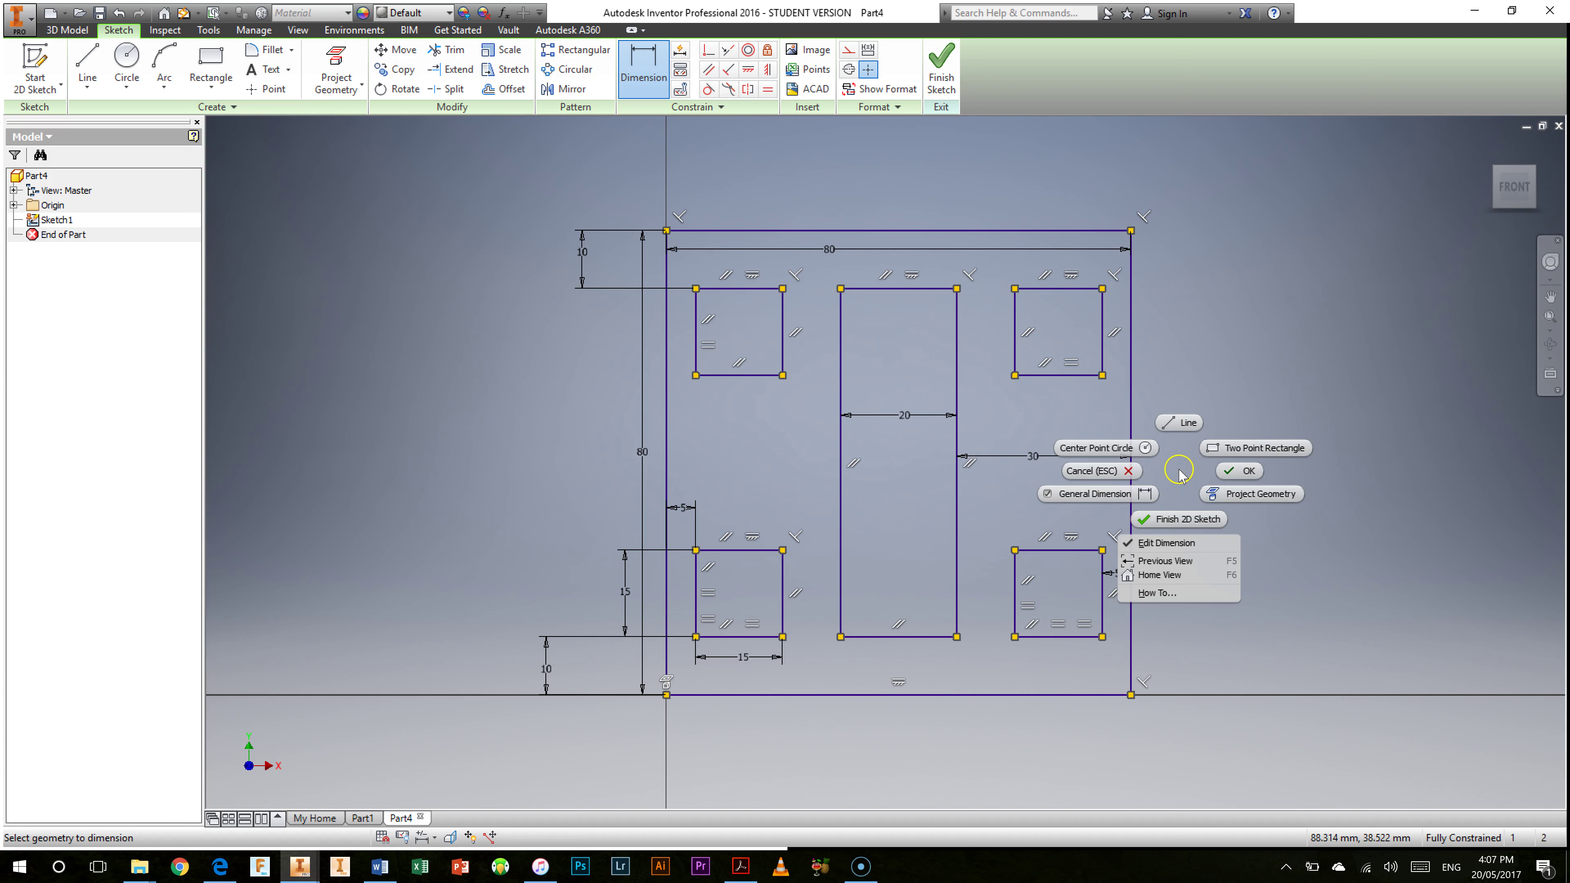
left_click(1237, 478)
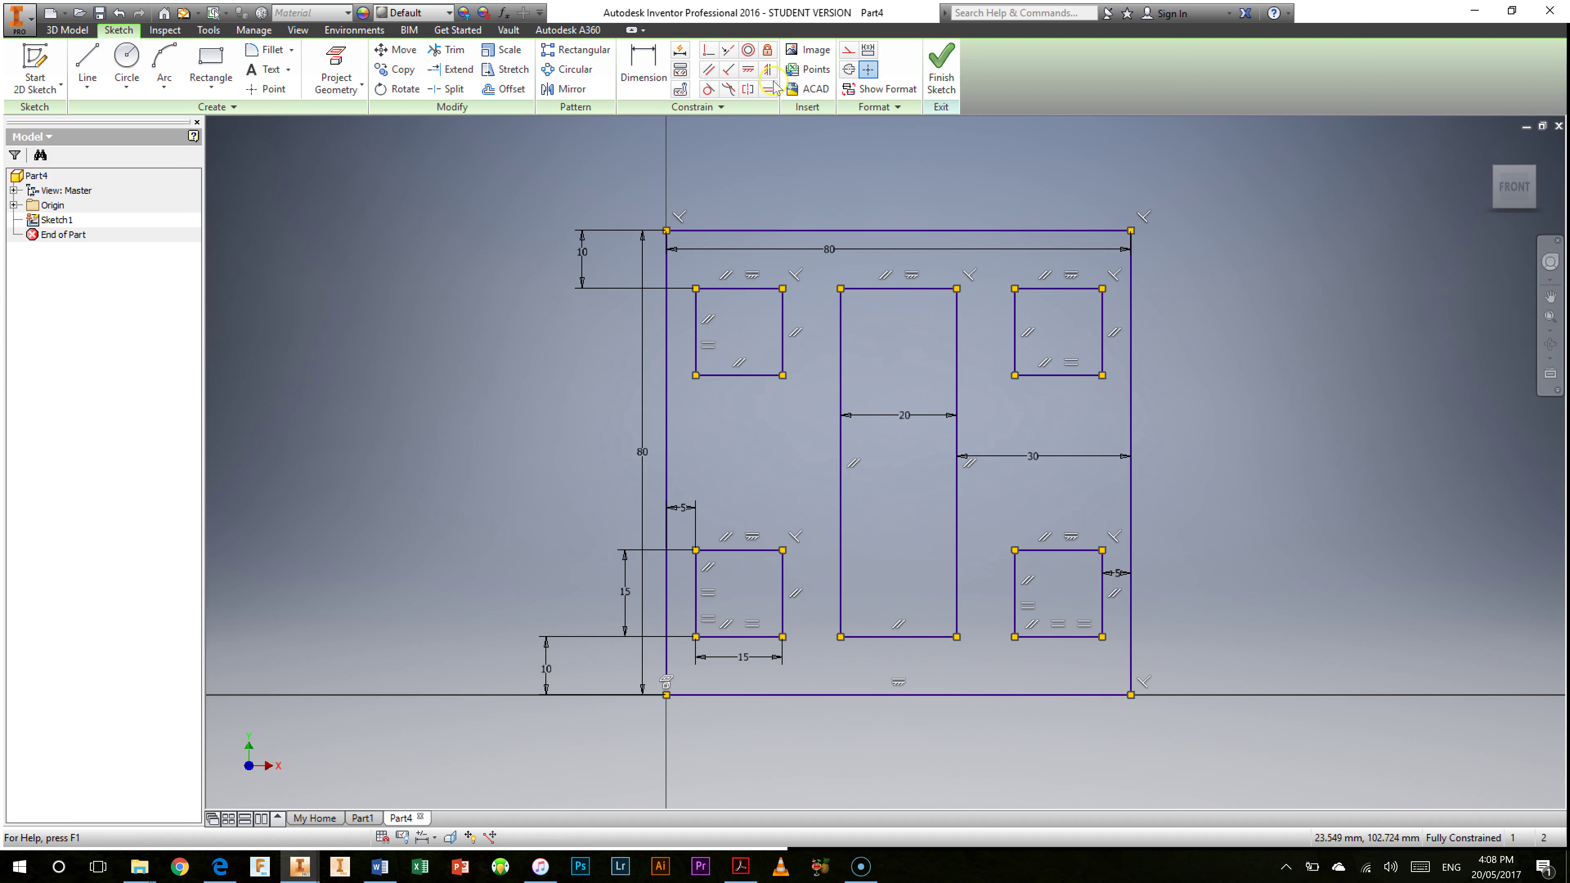
left_click(680, 73)
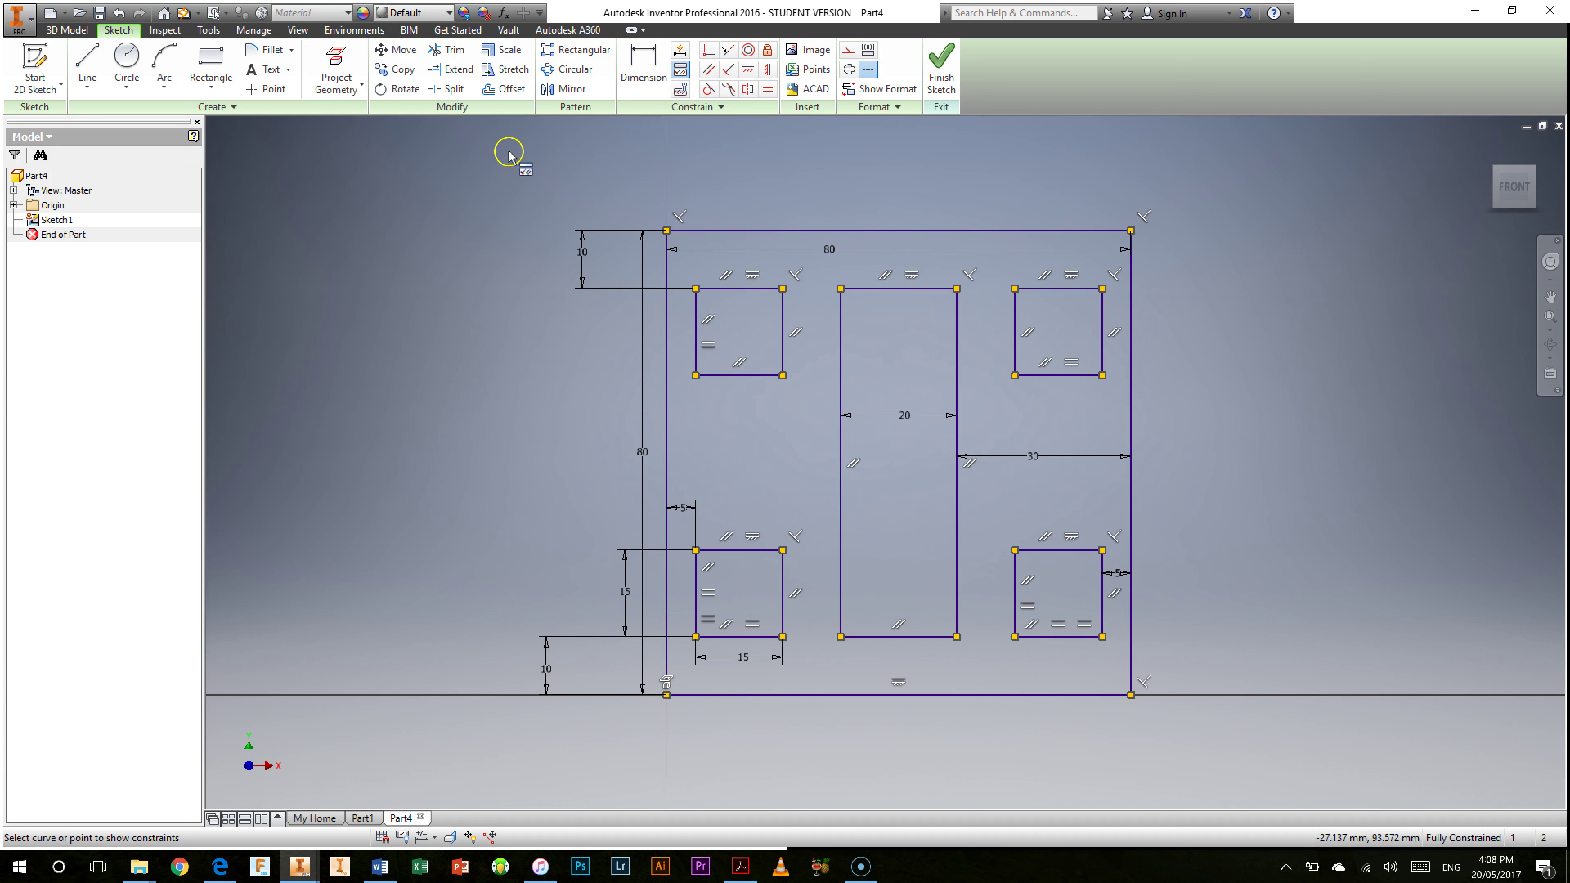
mouse_move(475, 151)
left_mouse_down()
mouse_move(982, 416)
mouse_move(1546, 777)
mouse_move(1290, 701)
mouse_move(1268, 764)
left_mouse_up()
right_click(1221, 447)
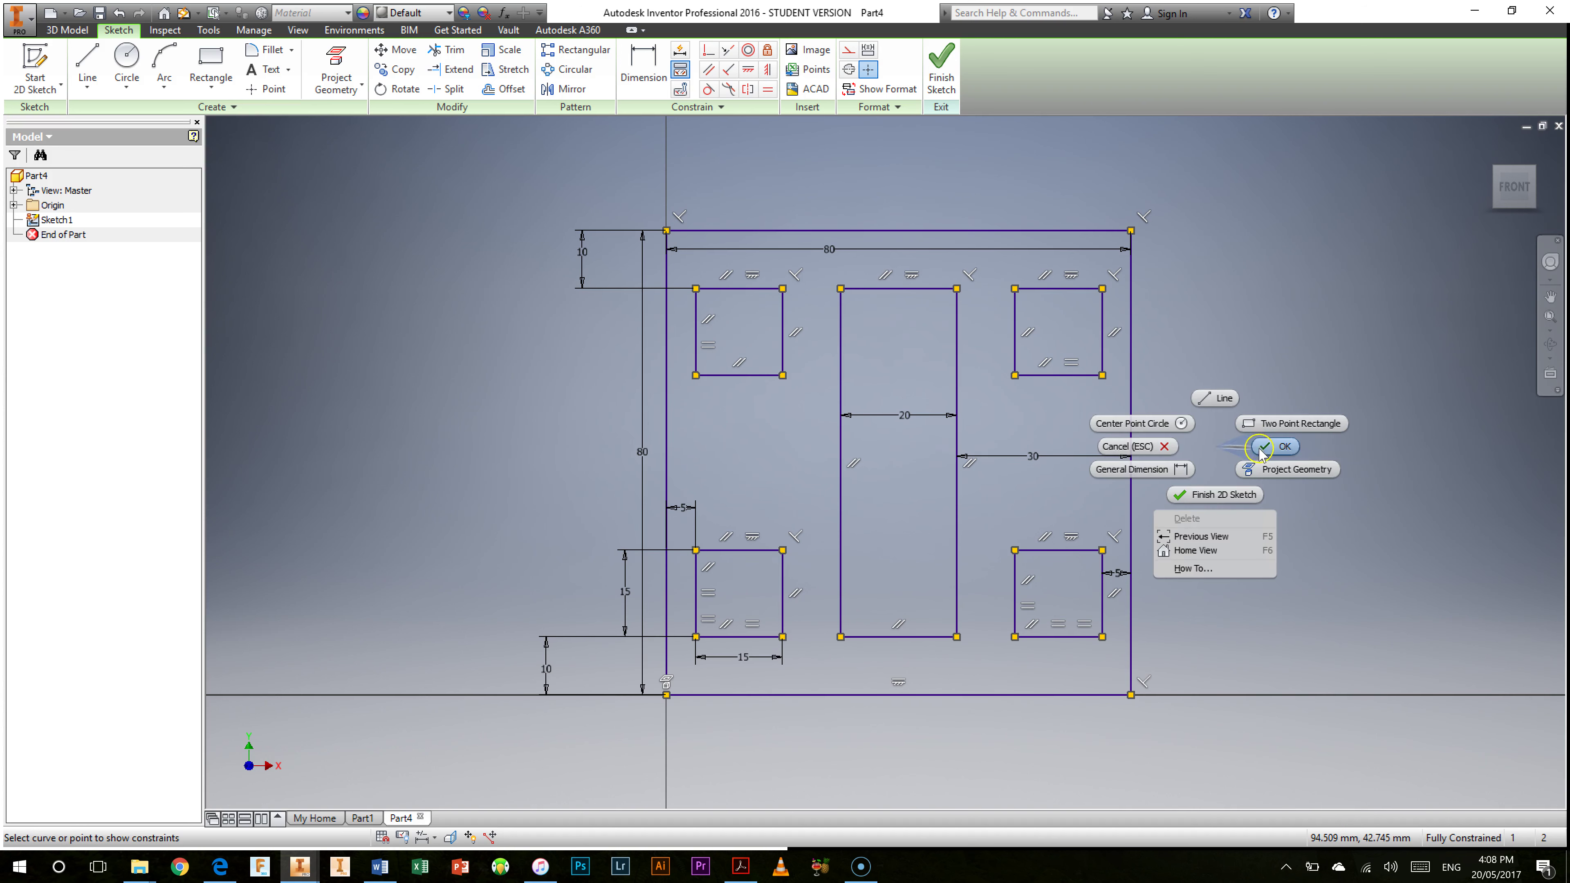
left_click(1250, 444)
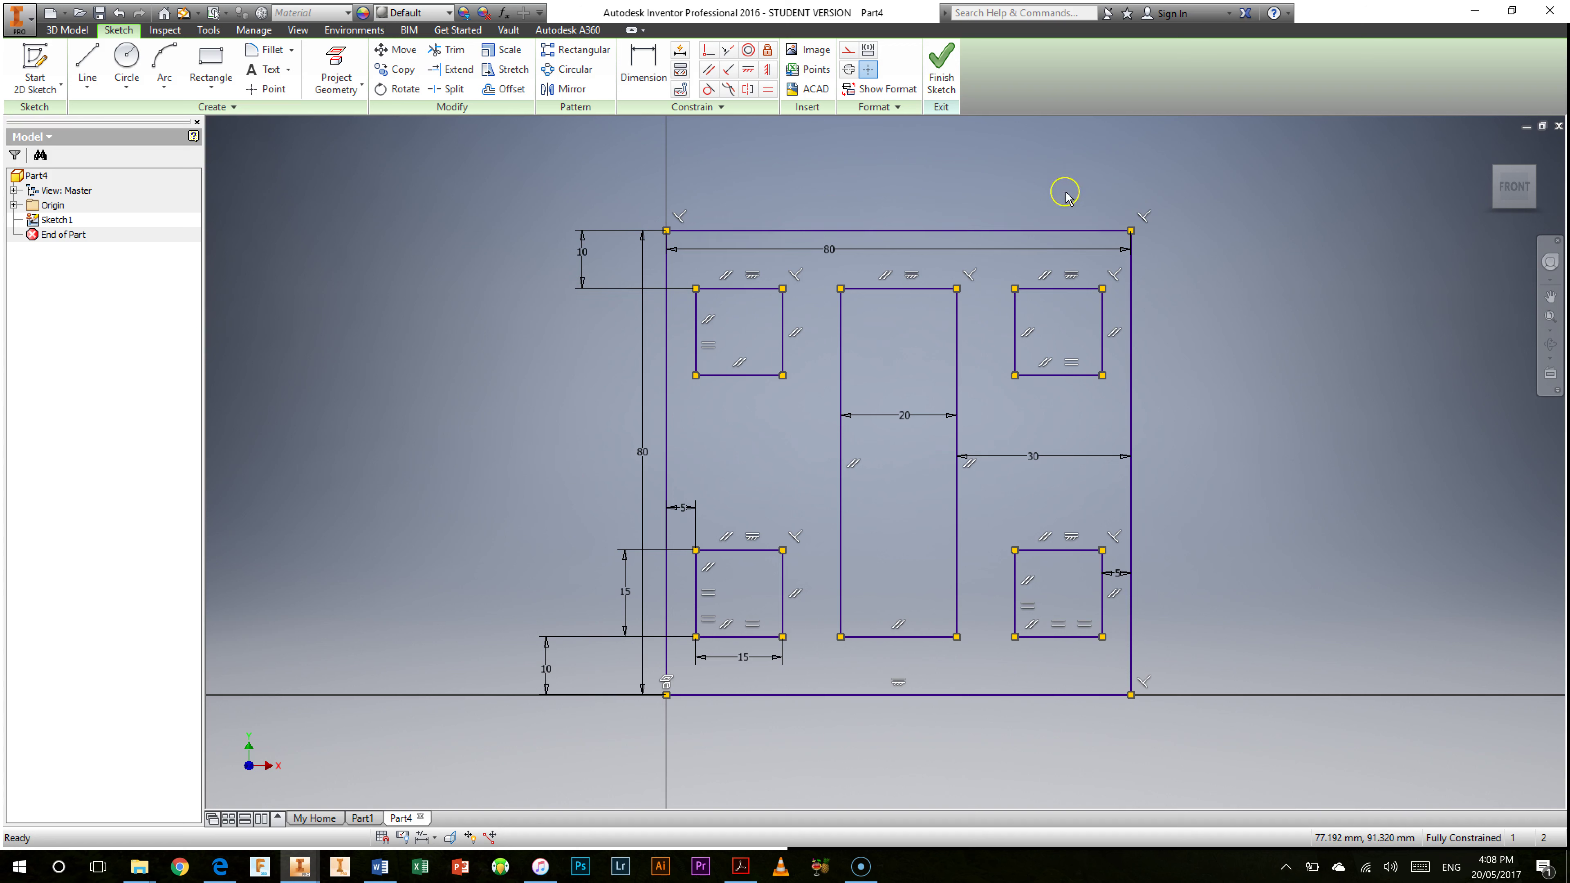
- Finish the 2D sketch and display the whole profile in an isometric view
left_click(946, 65)
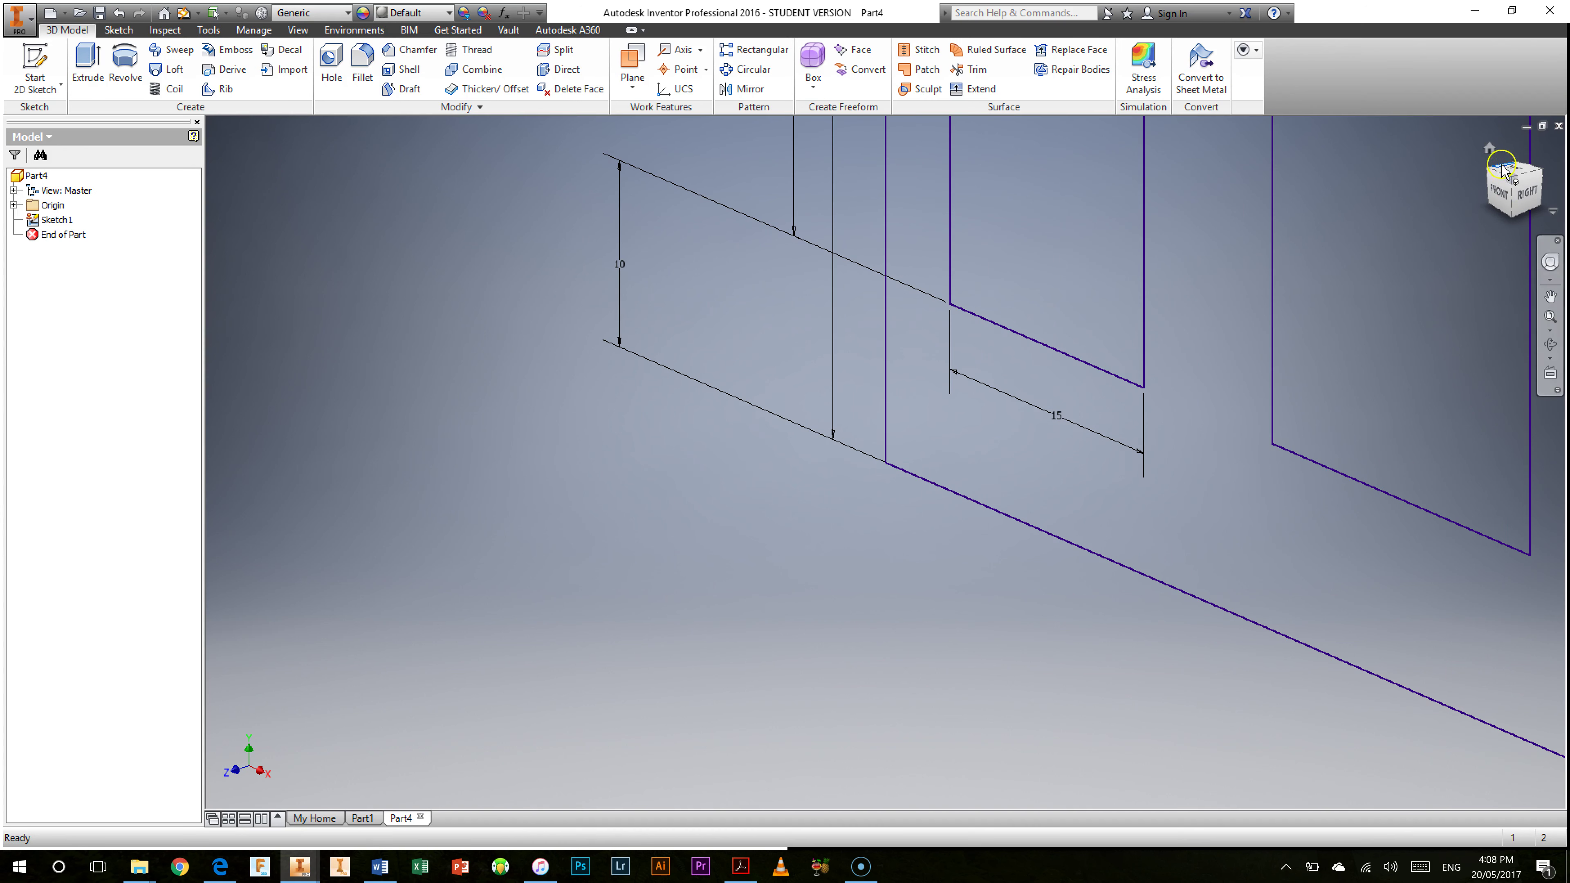
left_click(1510, 184)
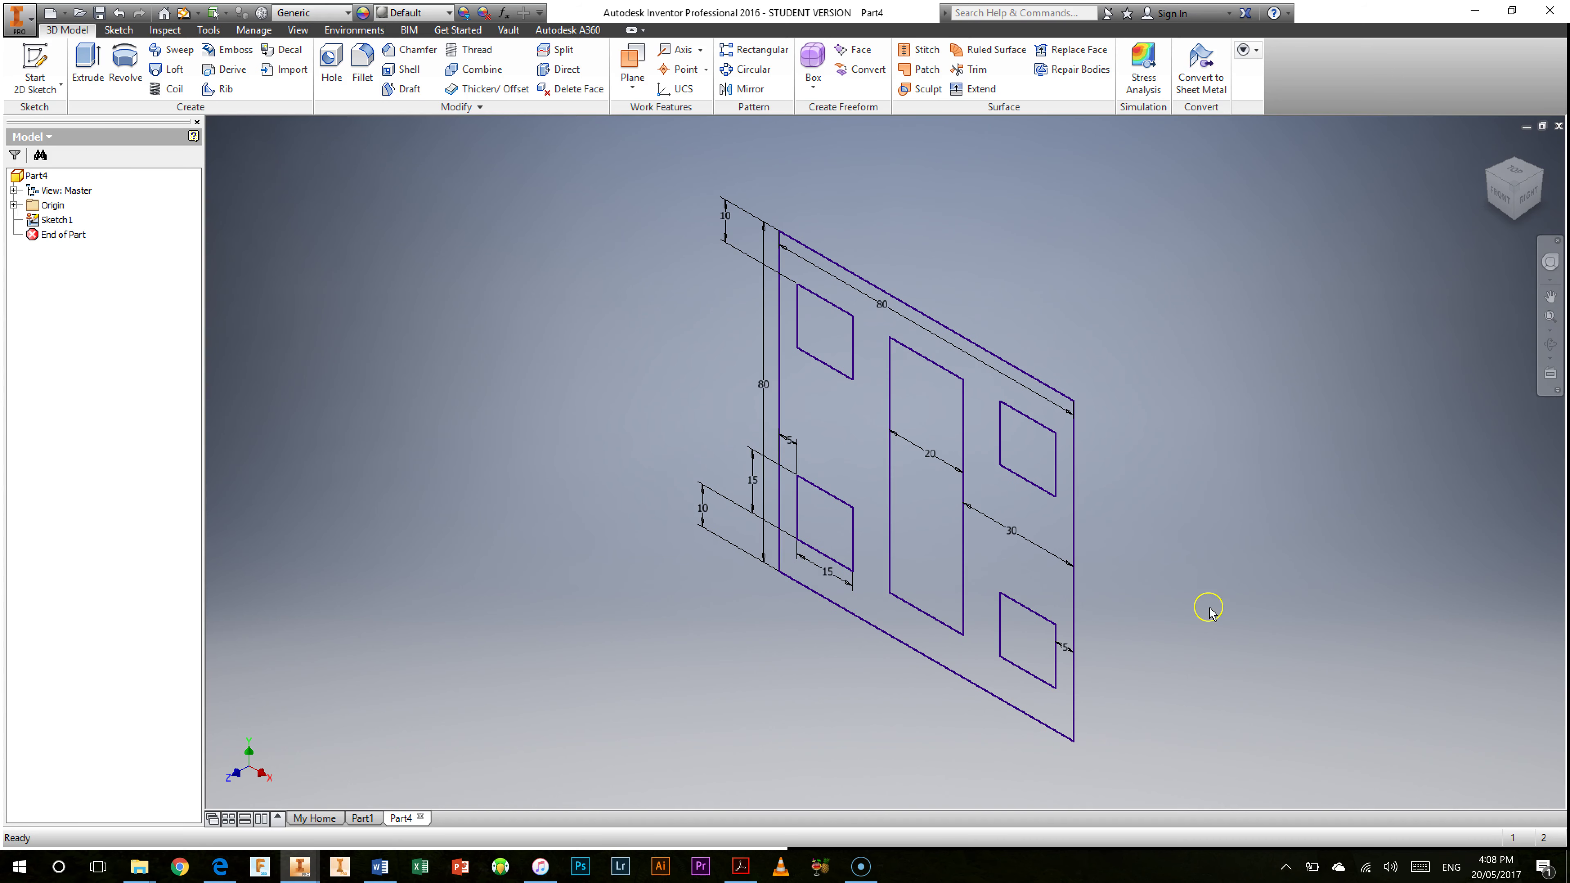